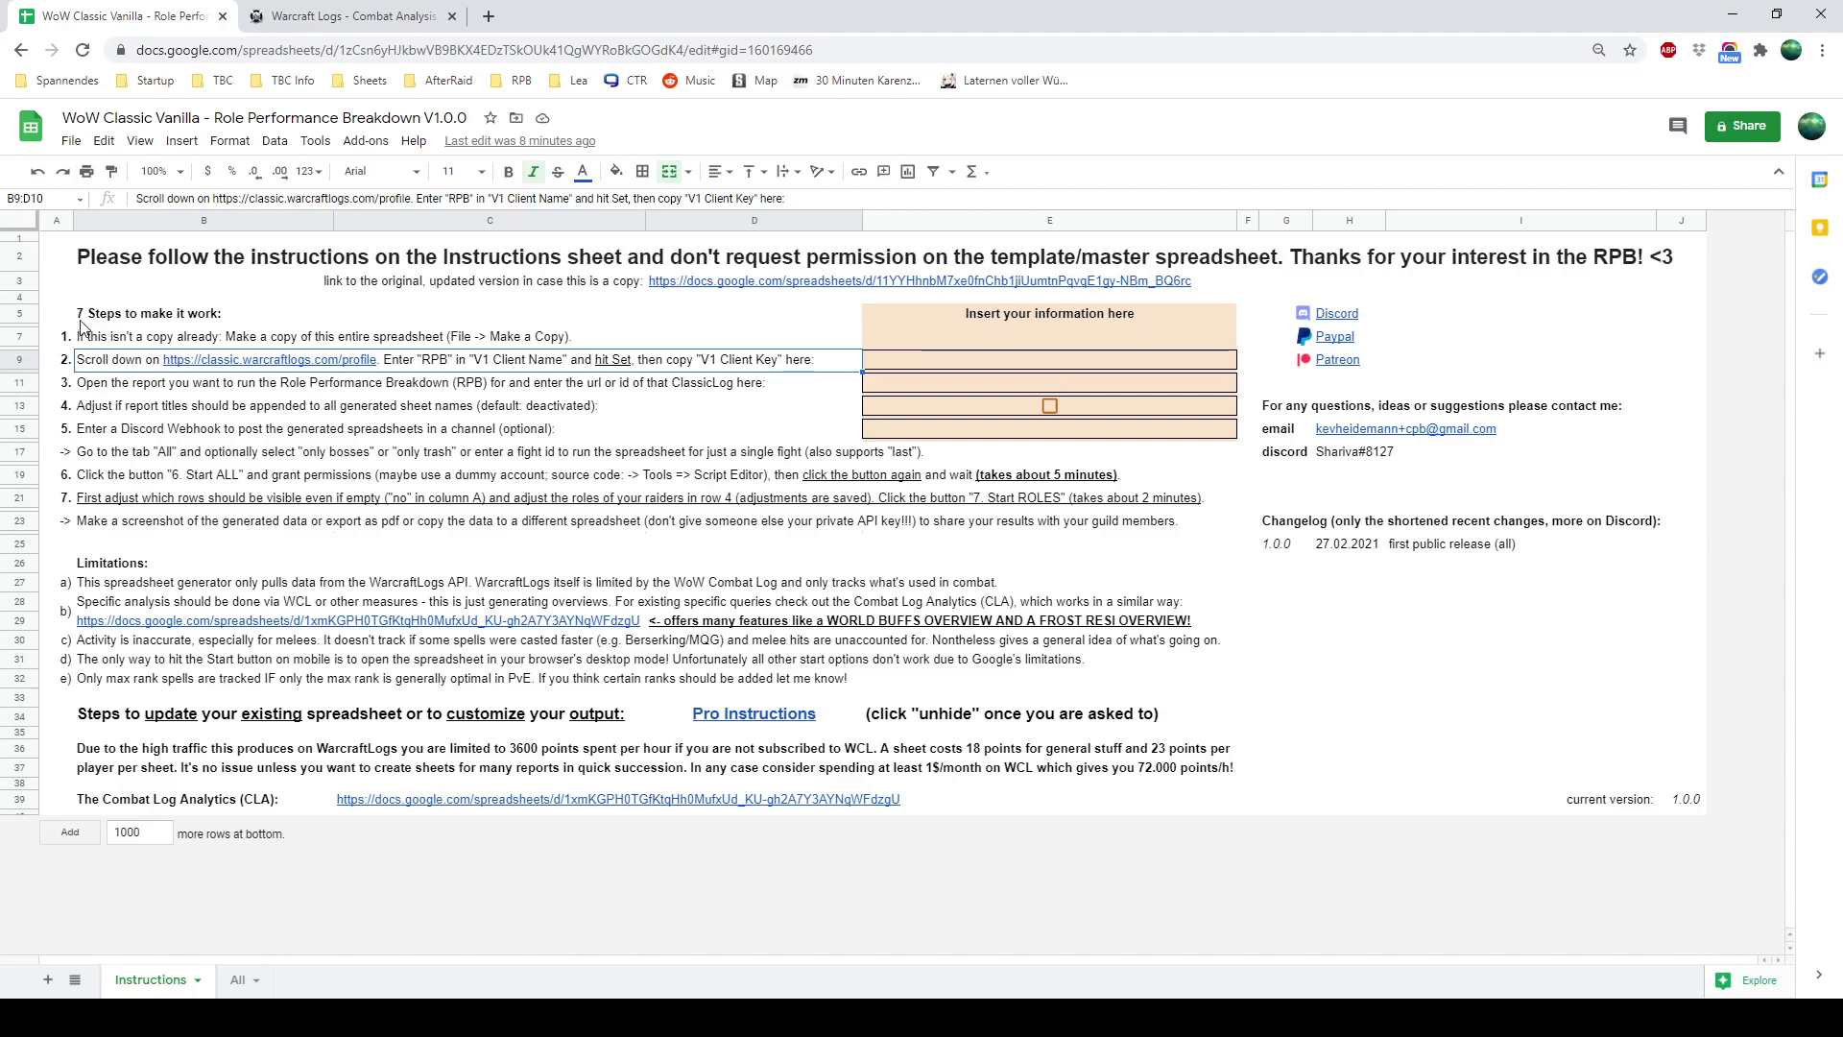
Review the setup instructions, starting and then cancelling a copy of the spreadsheet
left_click_drag(63, 313, 107, 523)
left_click(110, 521)
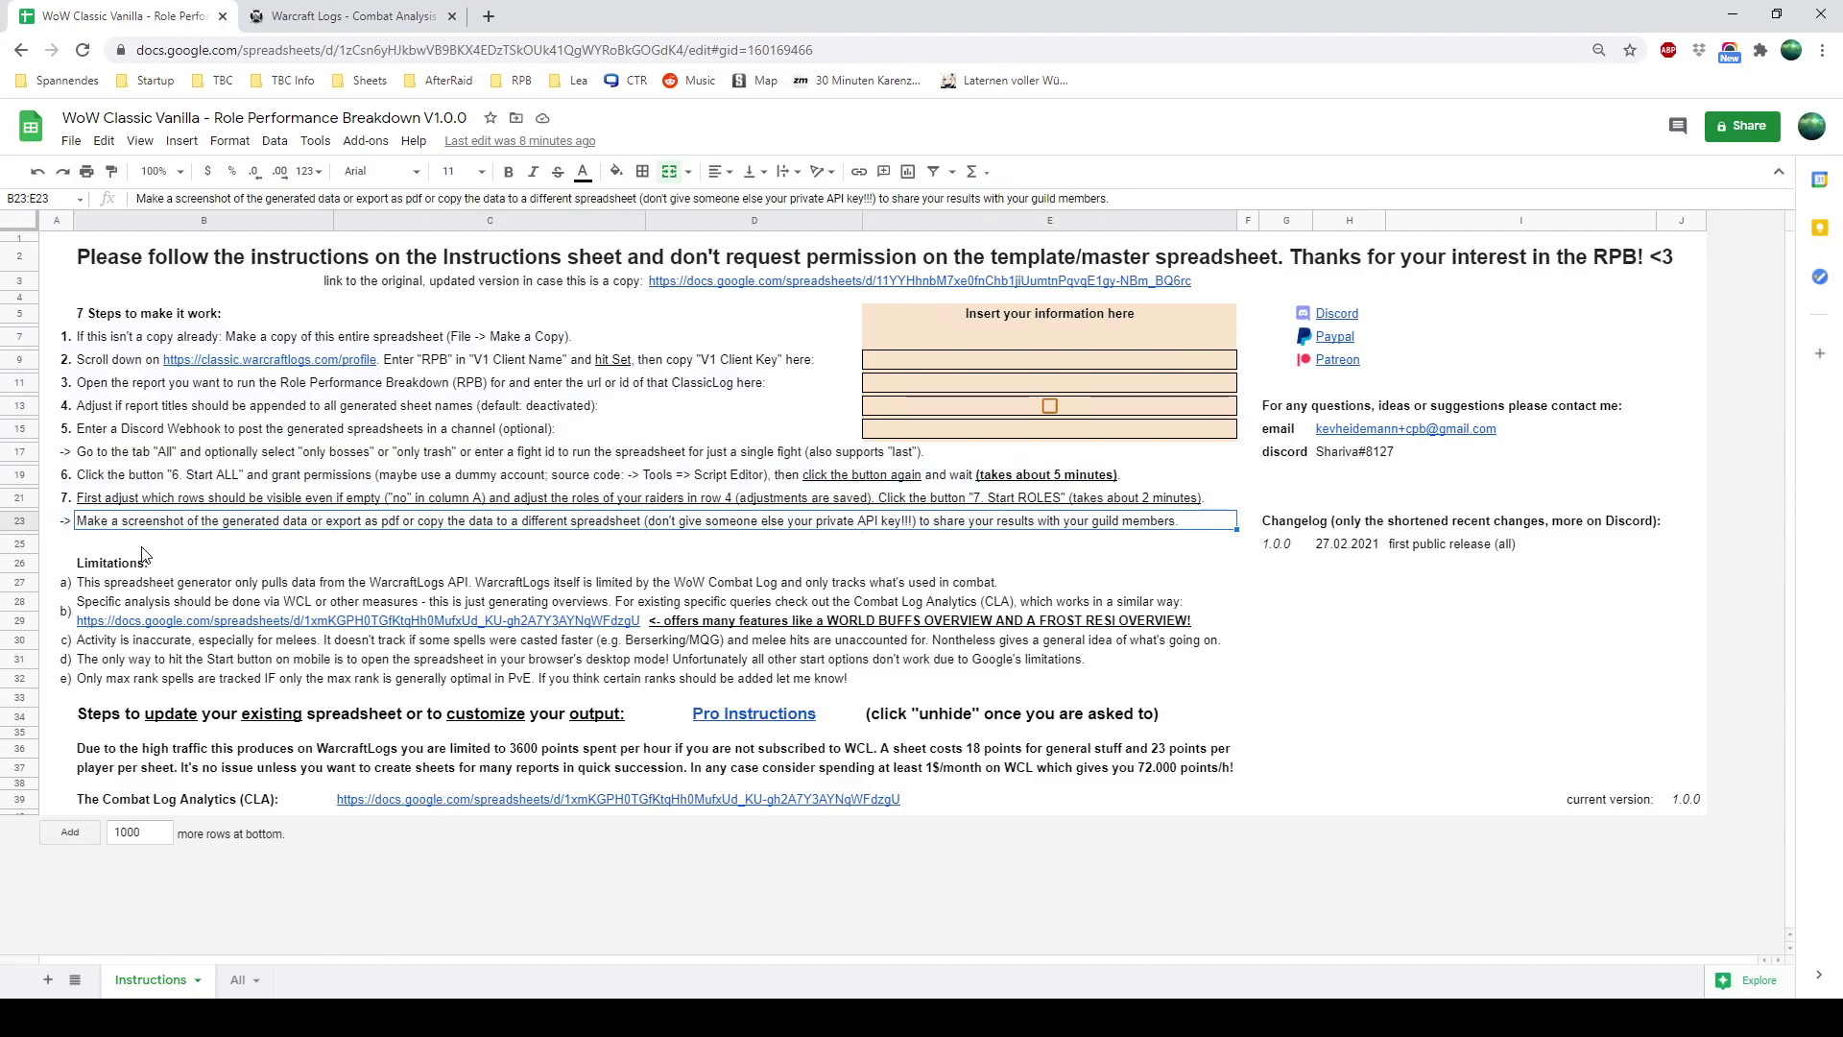
left_click(73, 144)
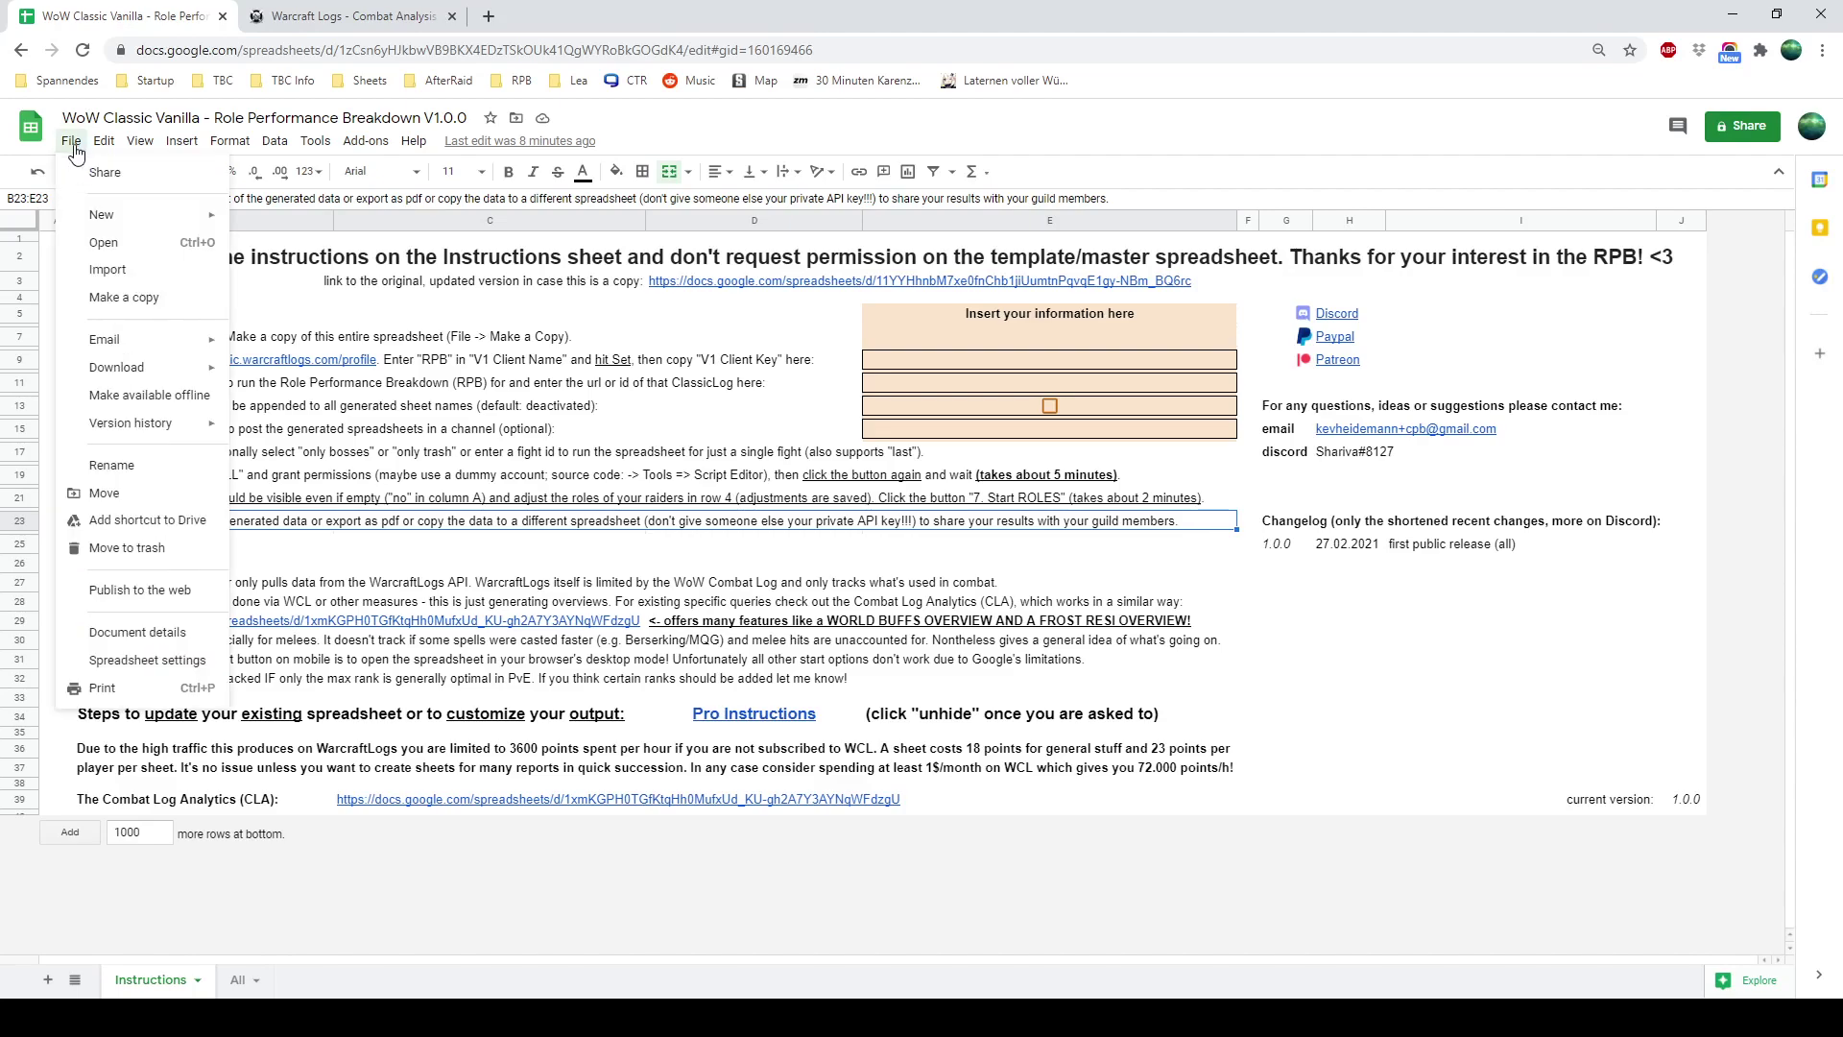
left_click(142, 294)
left_click(1041, 413)
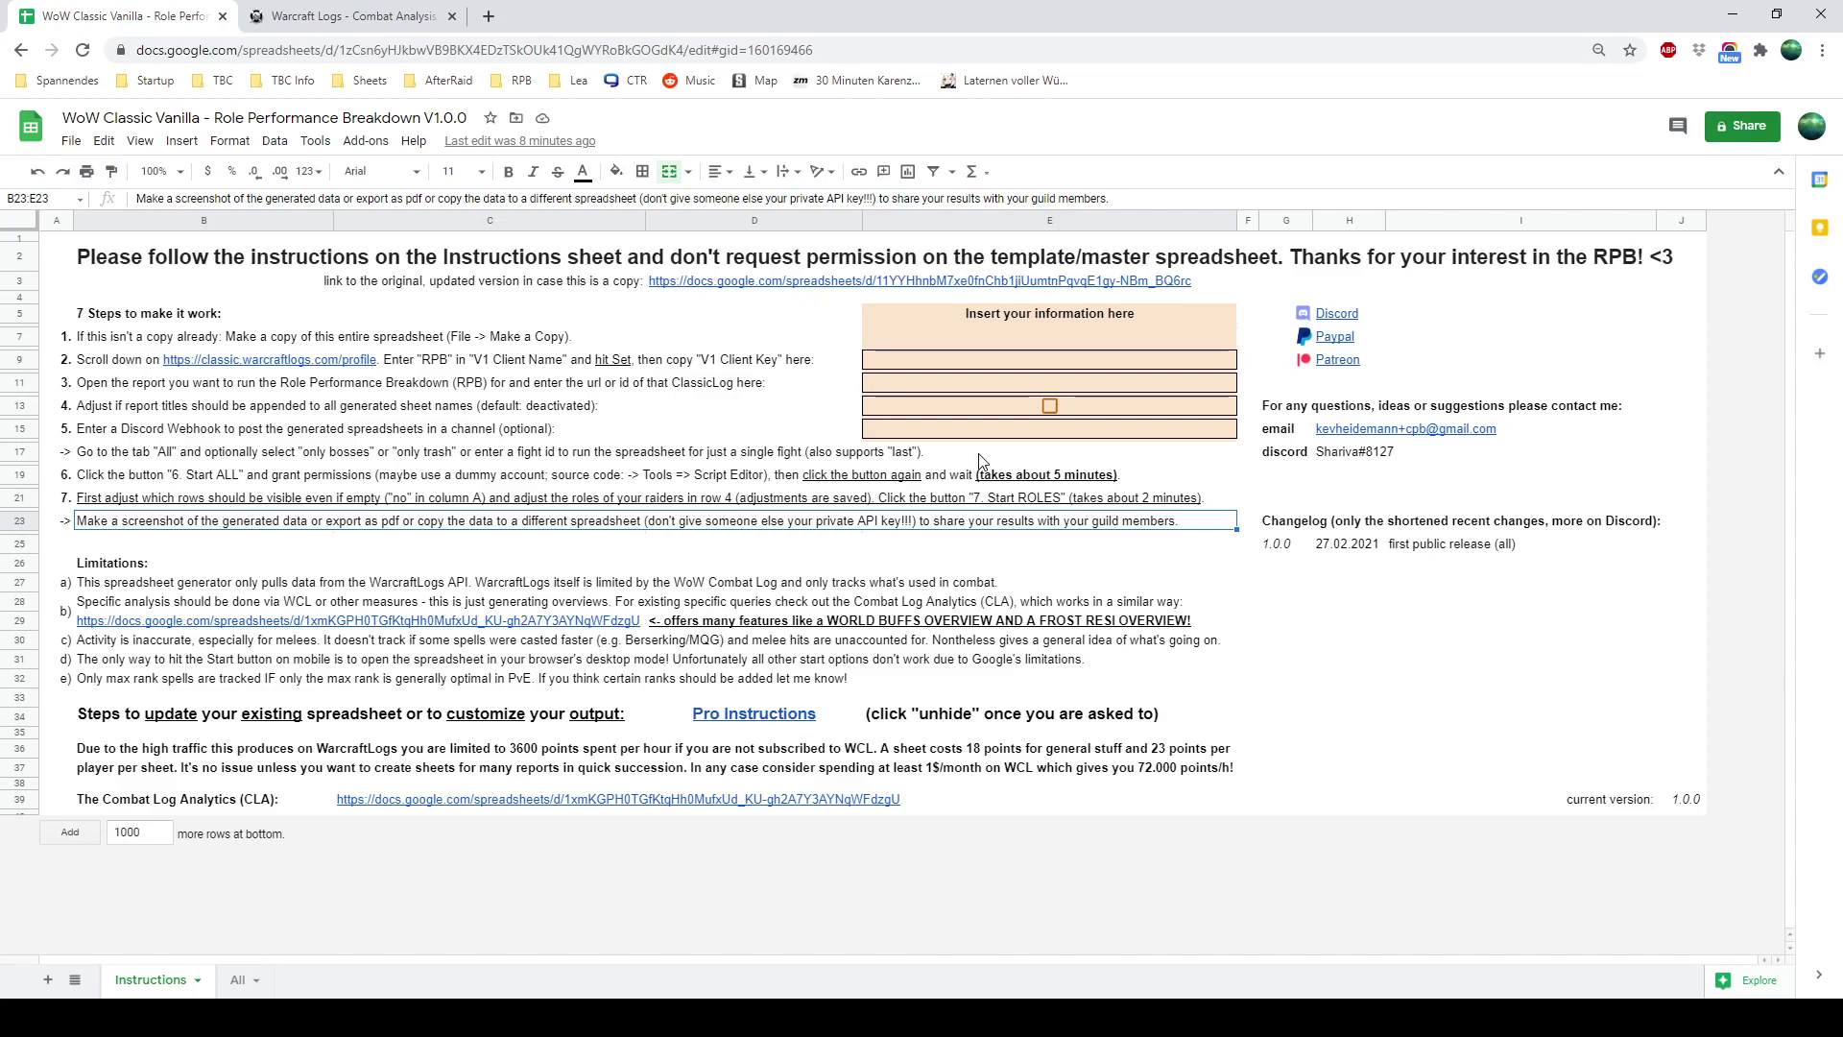
left_click(244, 340)
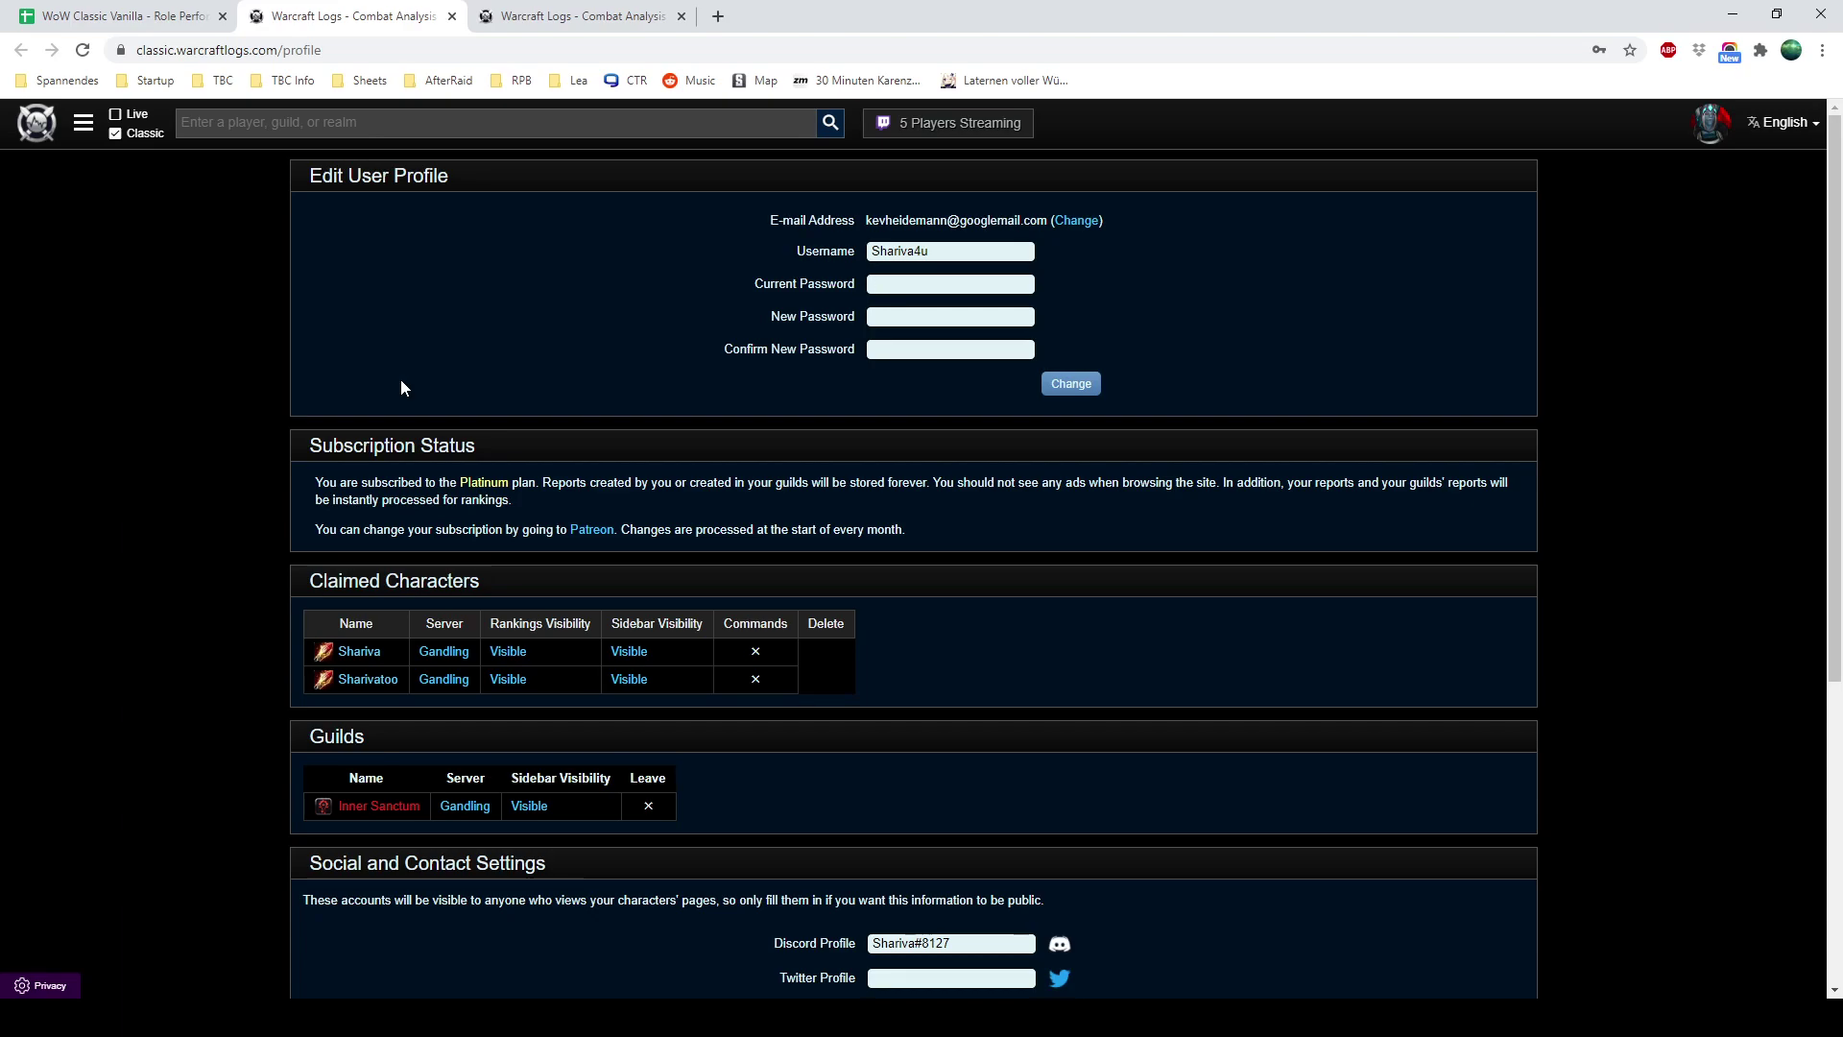
Check the spreadsheet, then return to the Warcraft Logs profile page
left_click(78, 16)
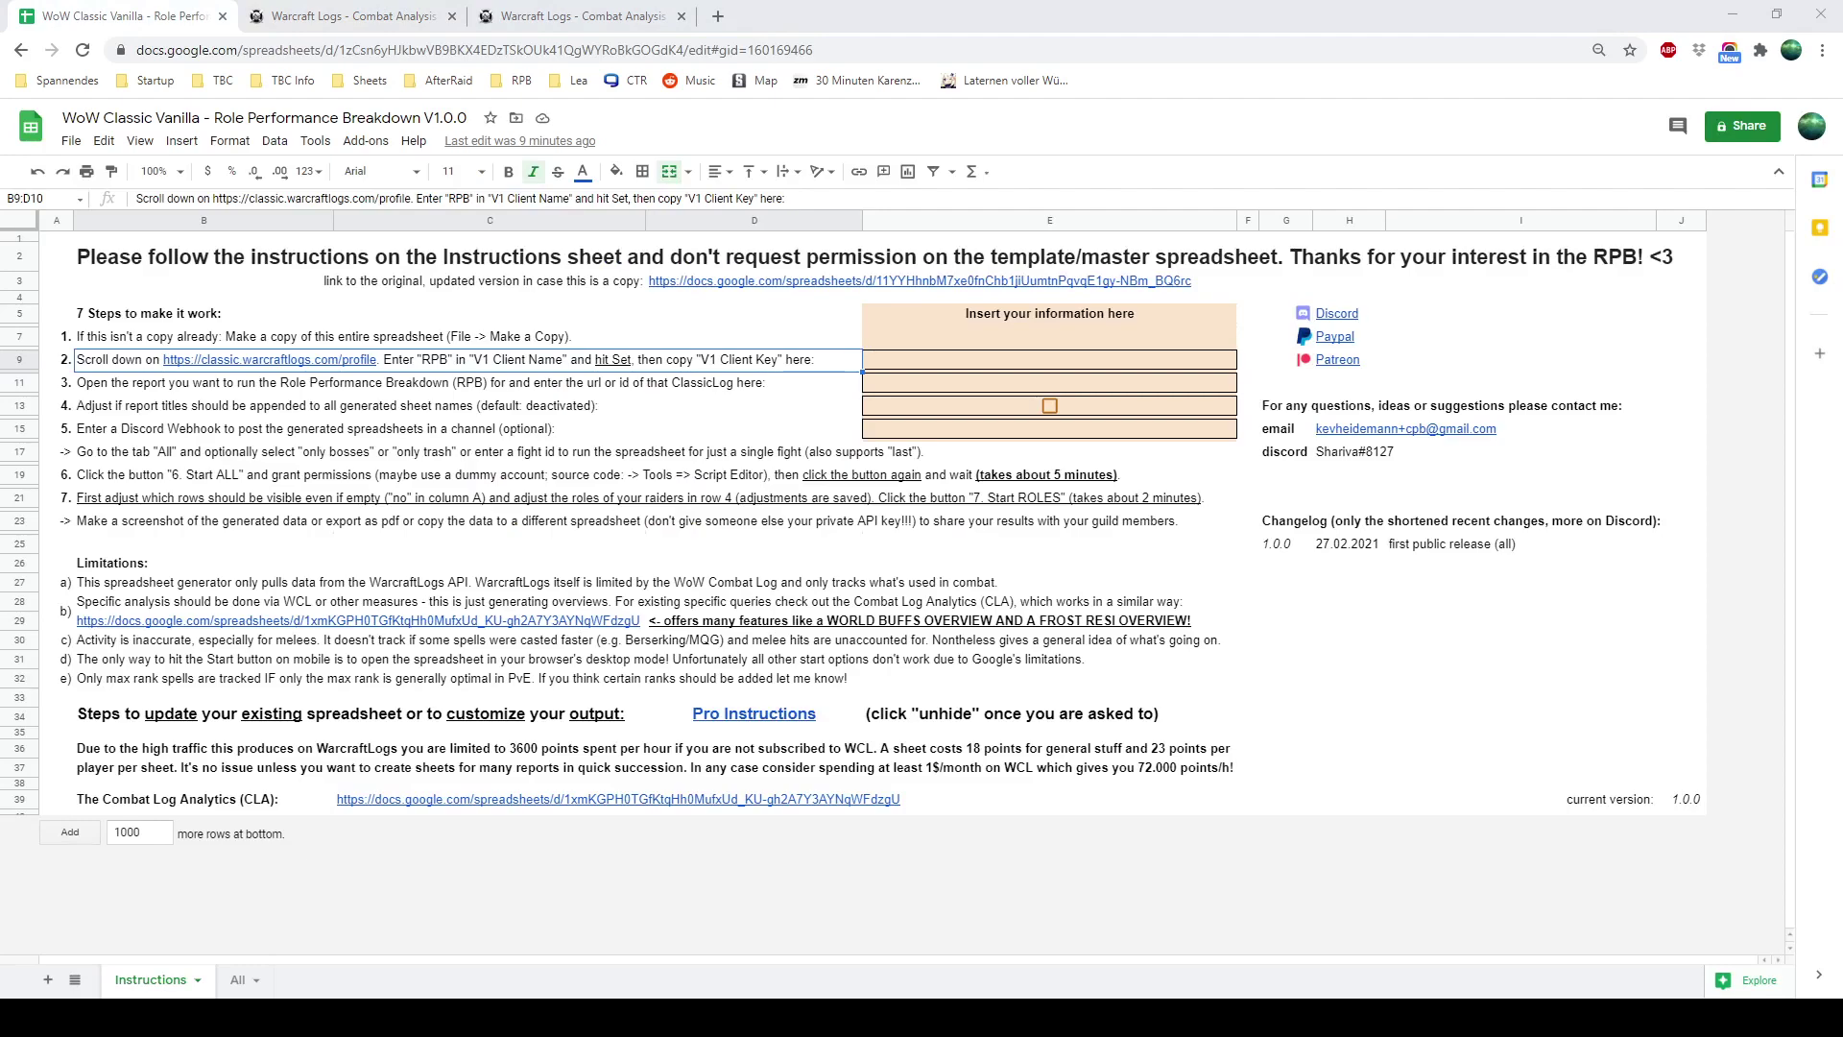
left_click(579, 63)
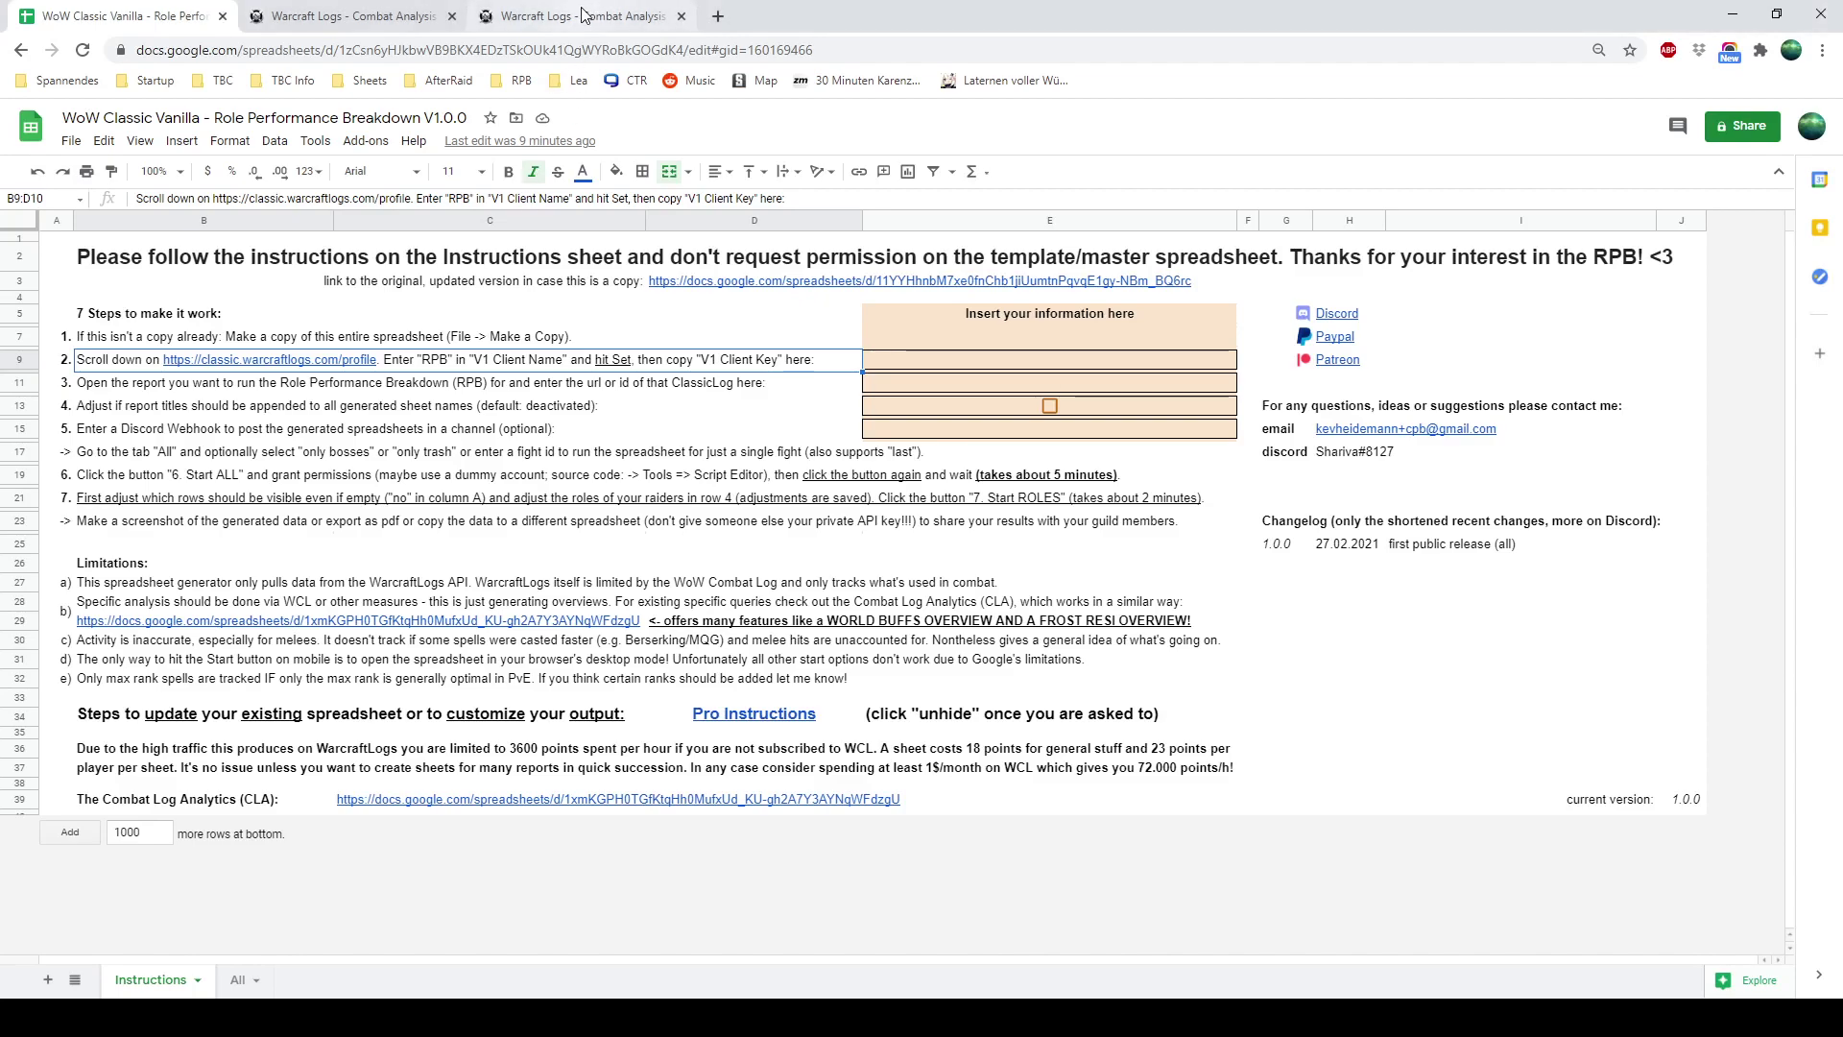
left_click(582, 16)
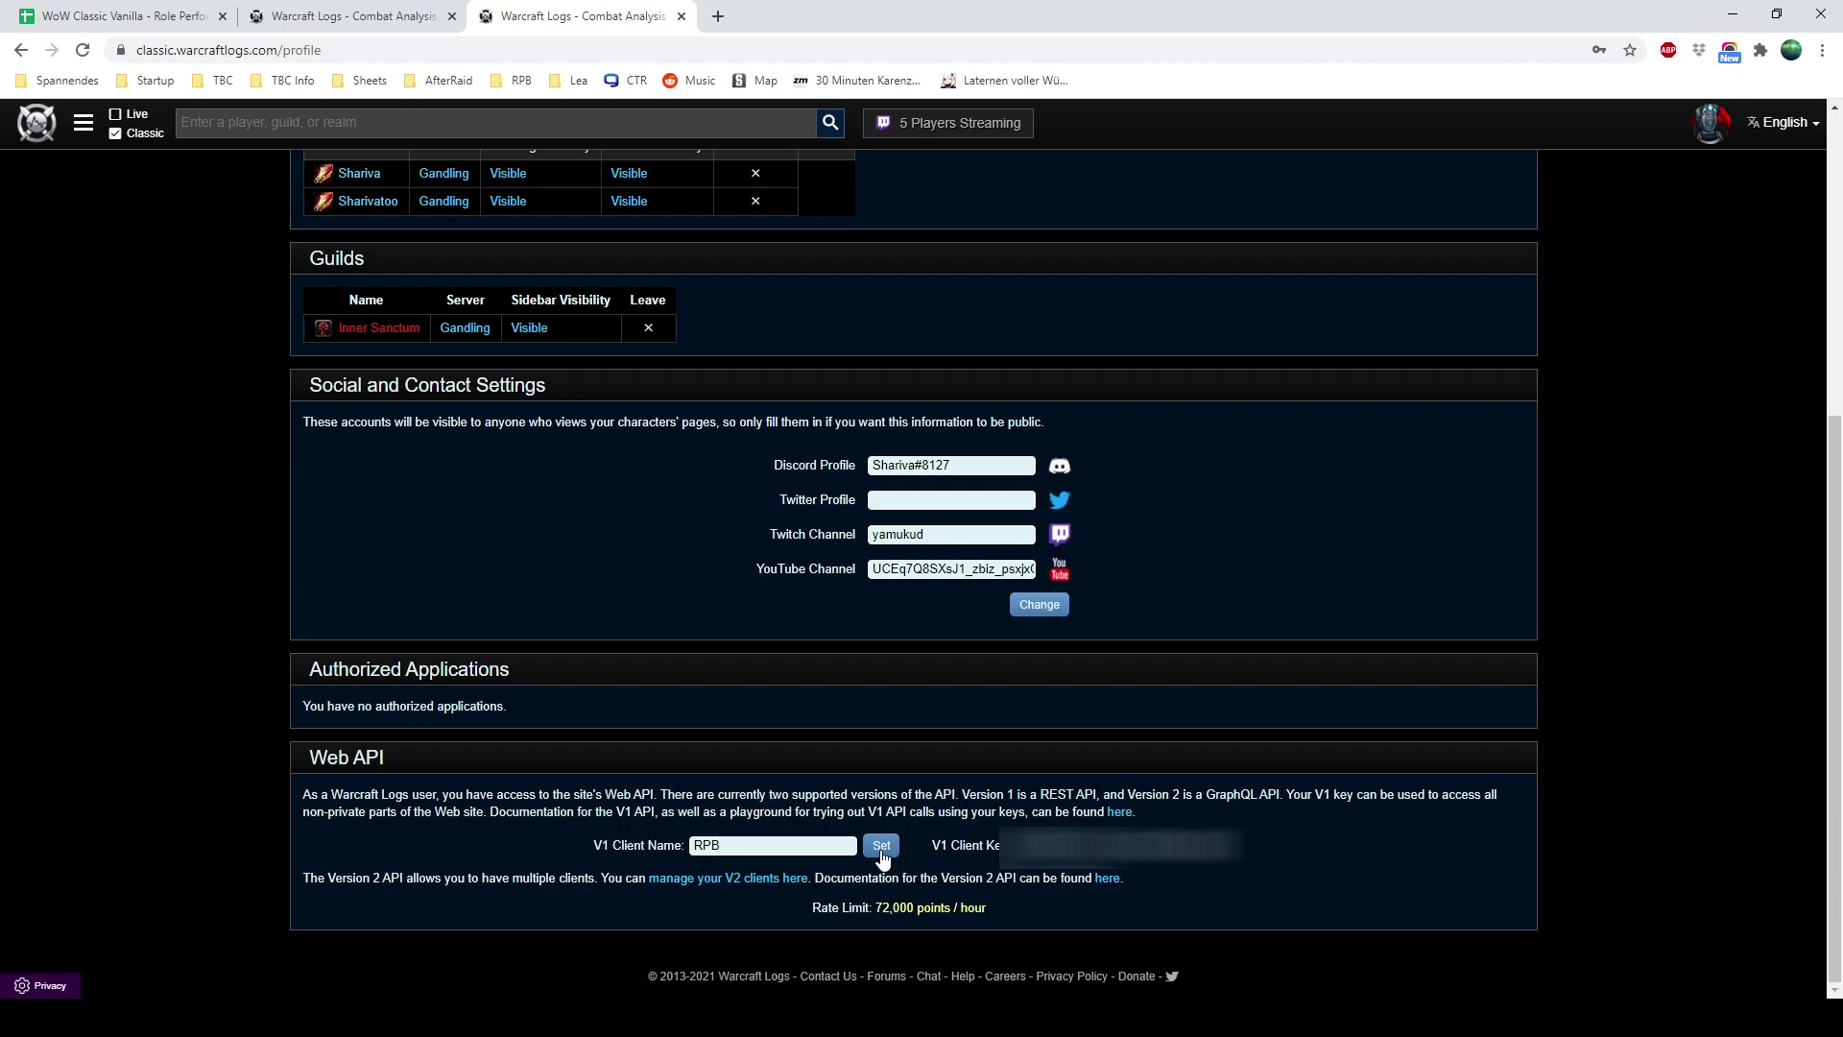
Enter the Warcraft Logs V1 client key into cell E9 and confirm it
left_click(92, 29)
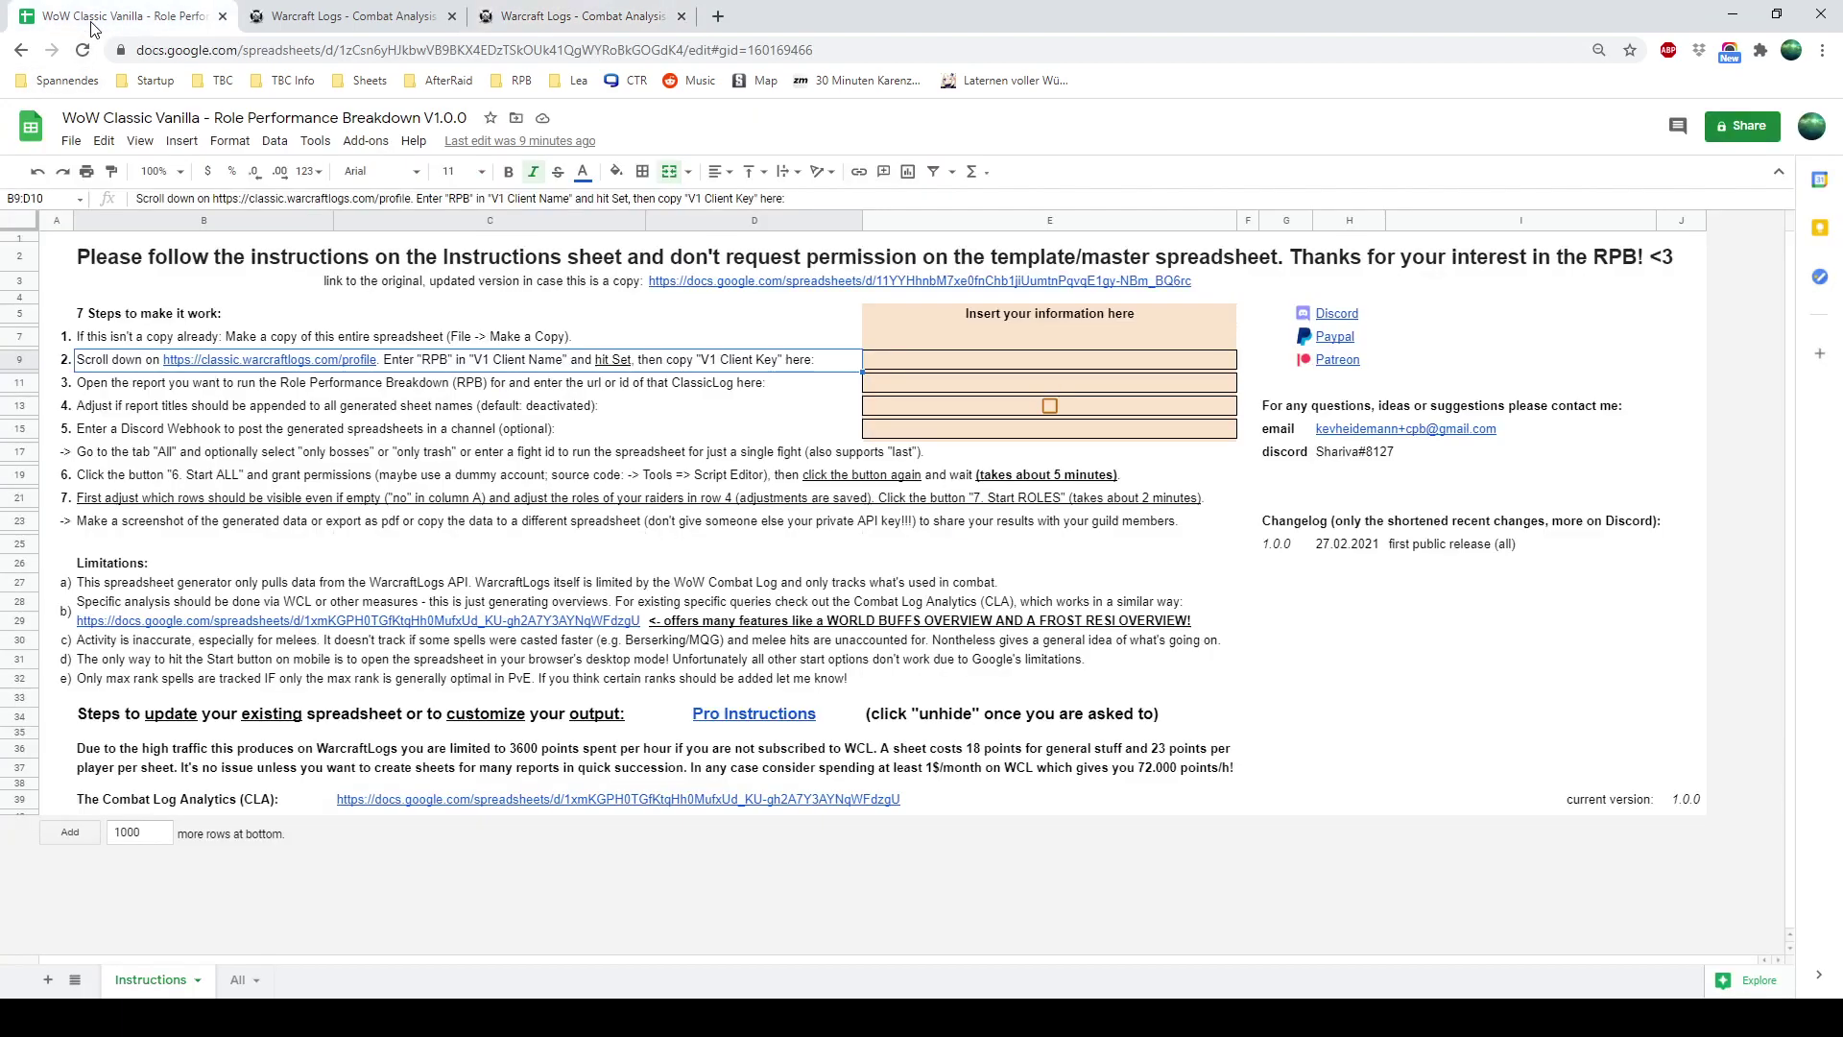
left_click(917, 363)
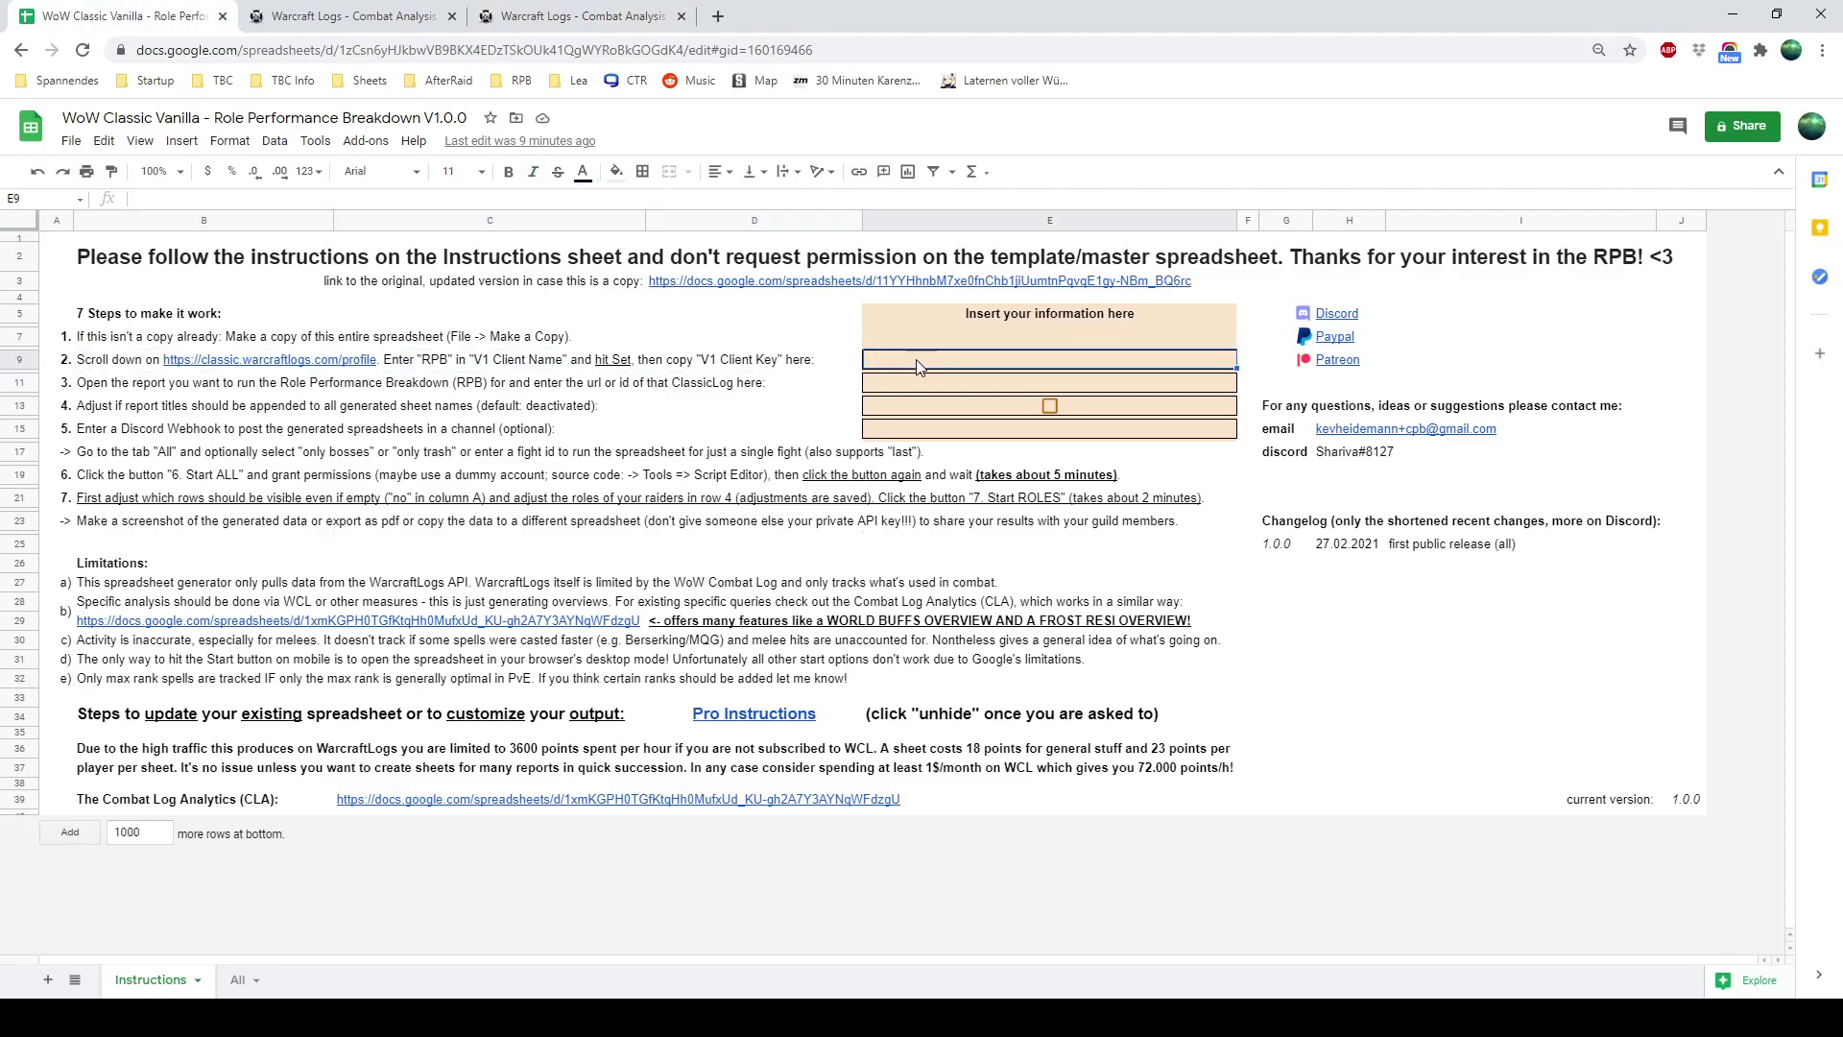
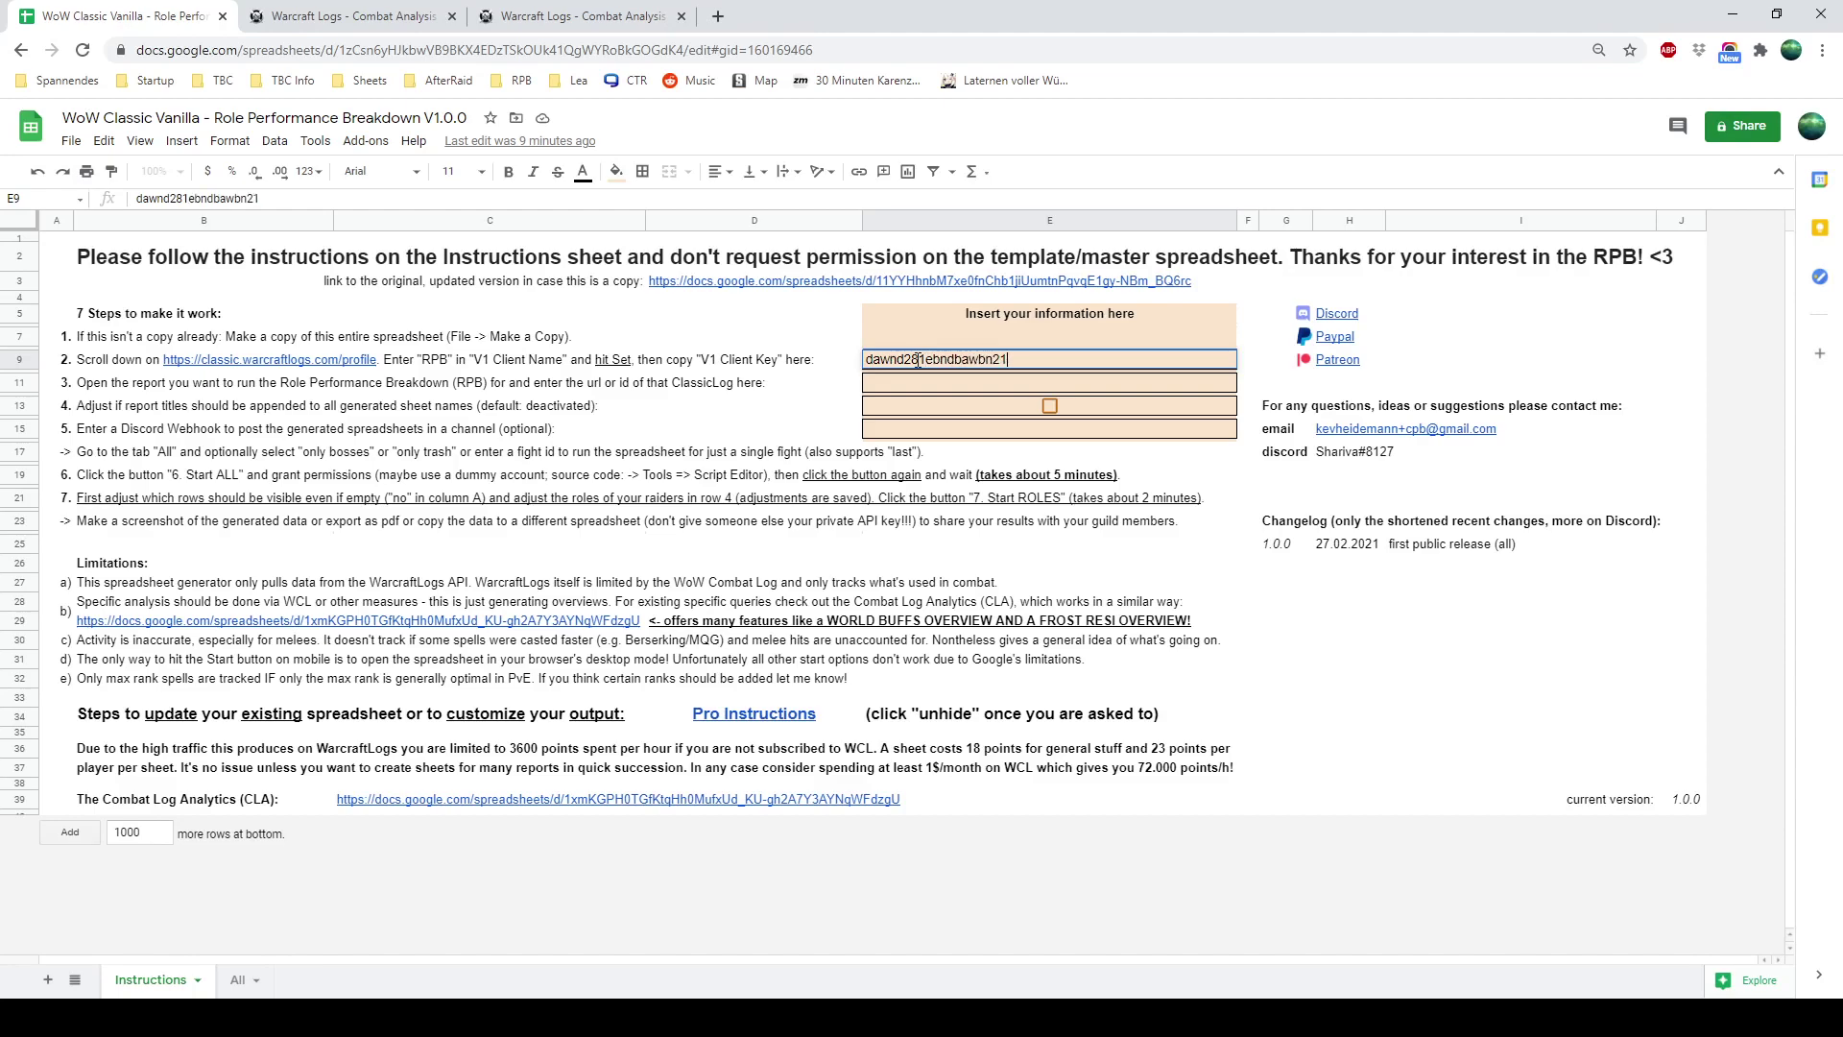
key("Return")
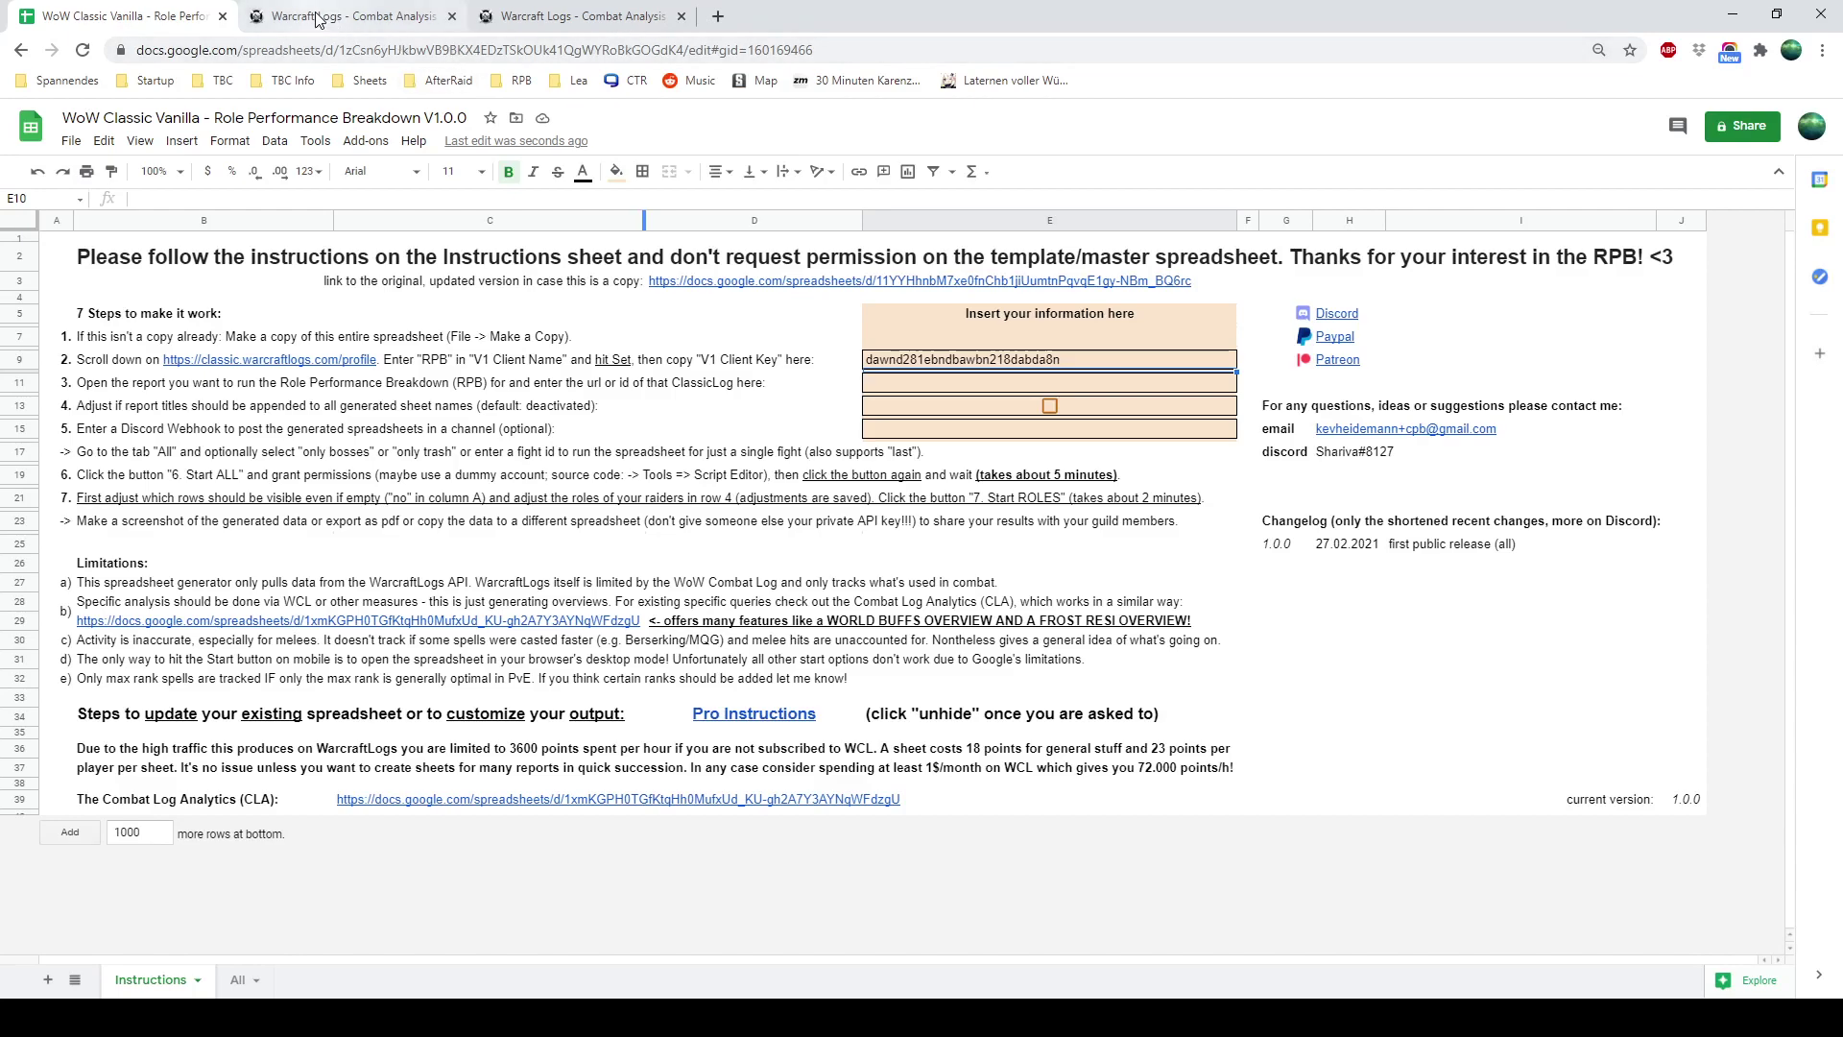
Open the Progress guild's February Naxxramas report on classic.warcraftlogs.com and select its URL
left_click(718, 16)
type("c")
key("Return")
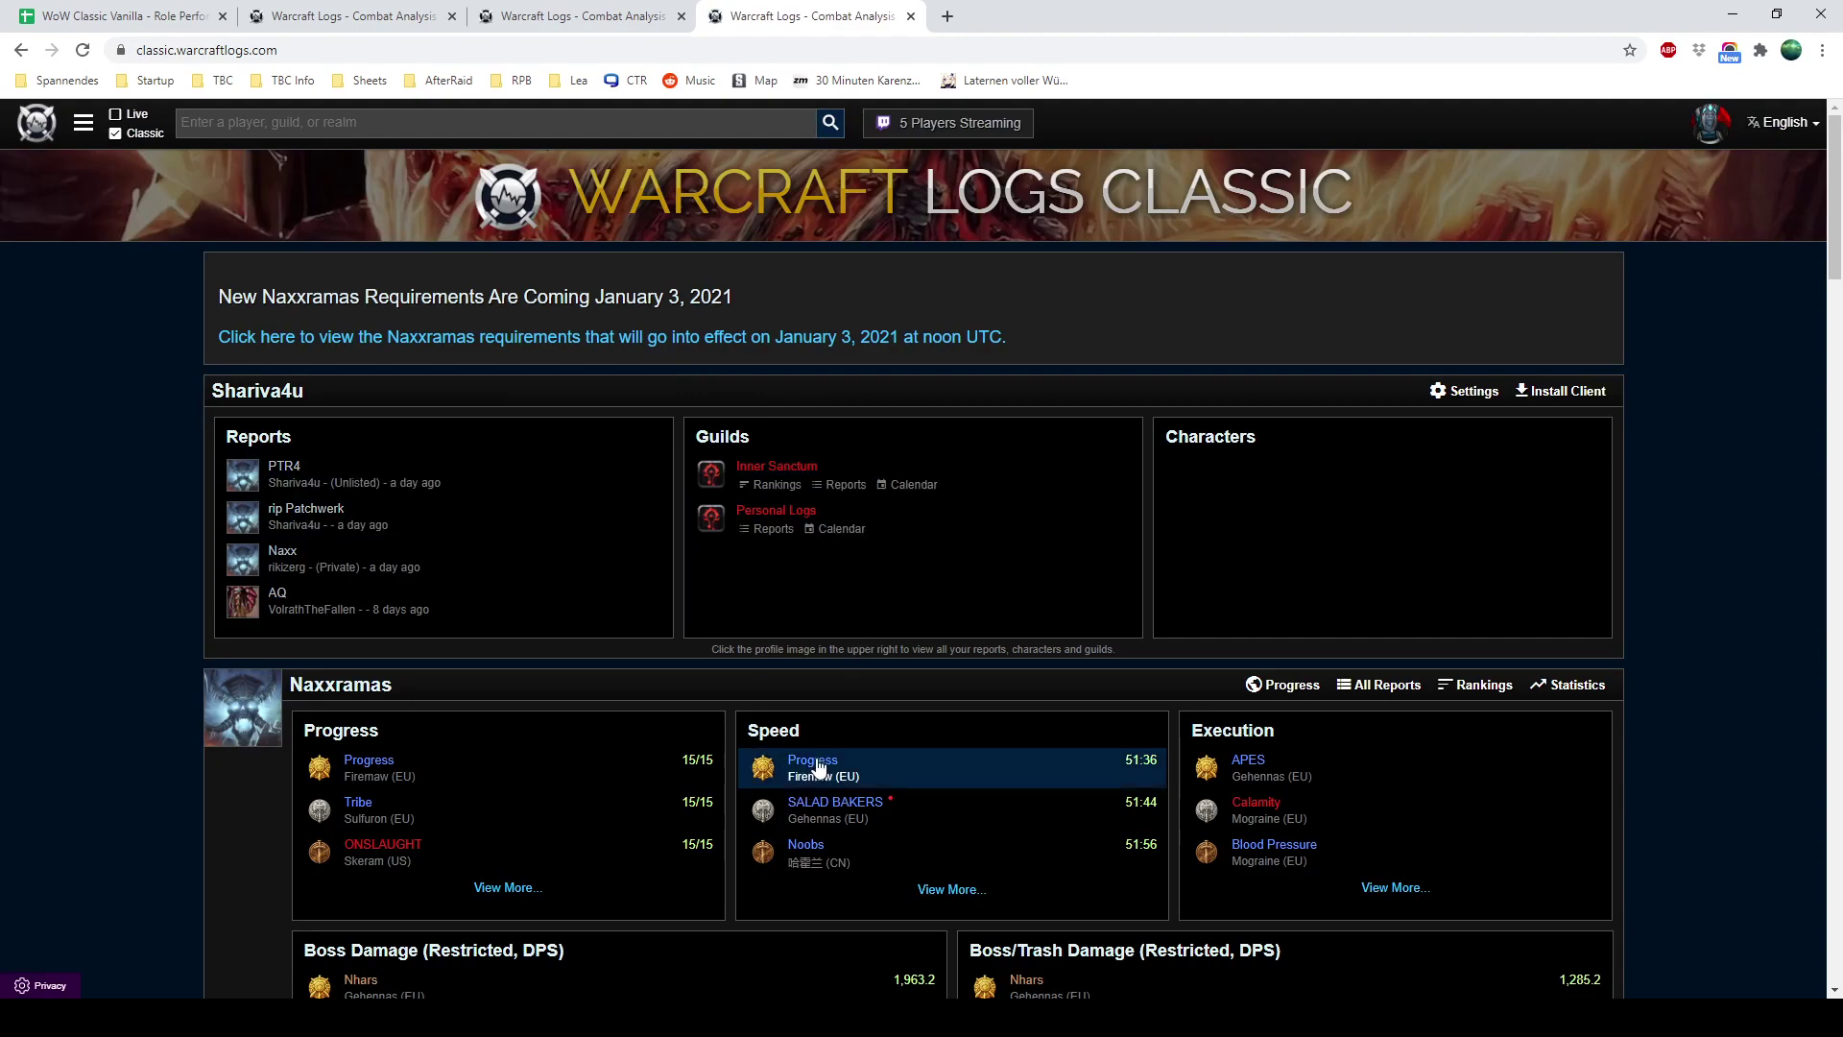
left_click(813, 760)
left_click(897, 657)
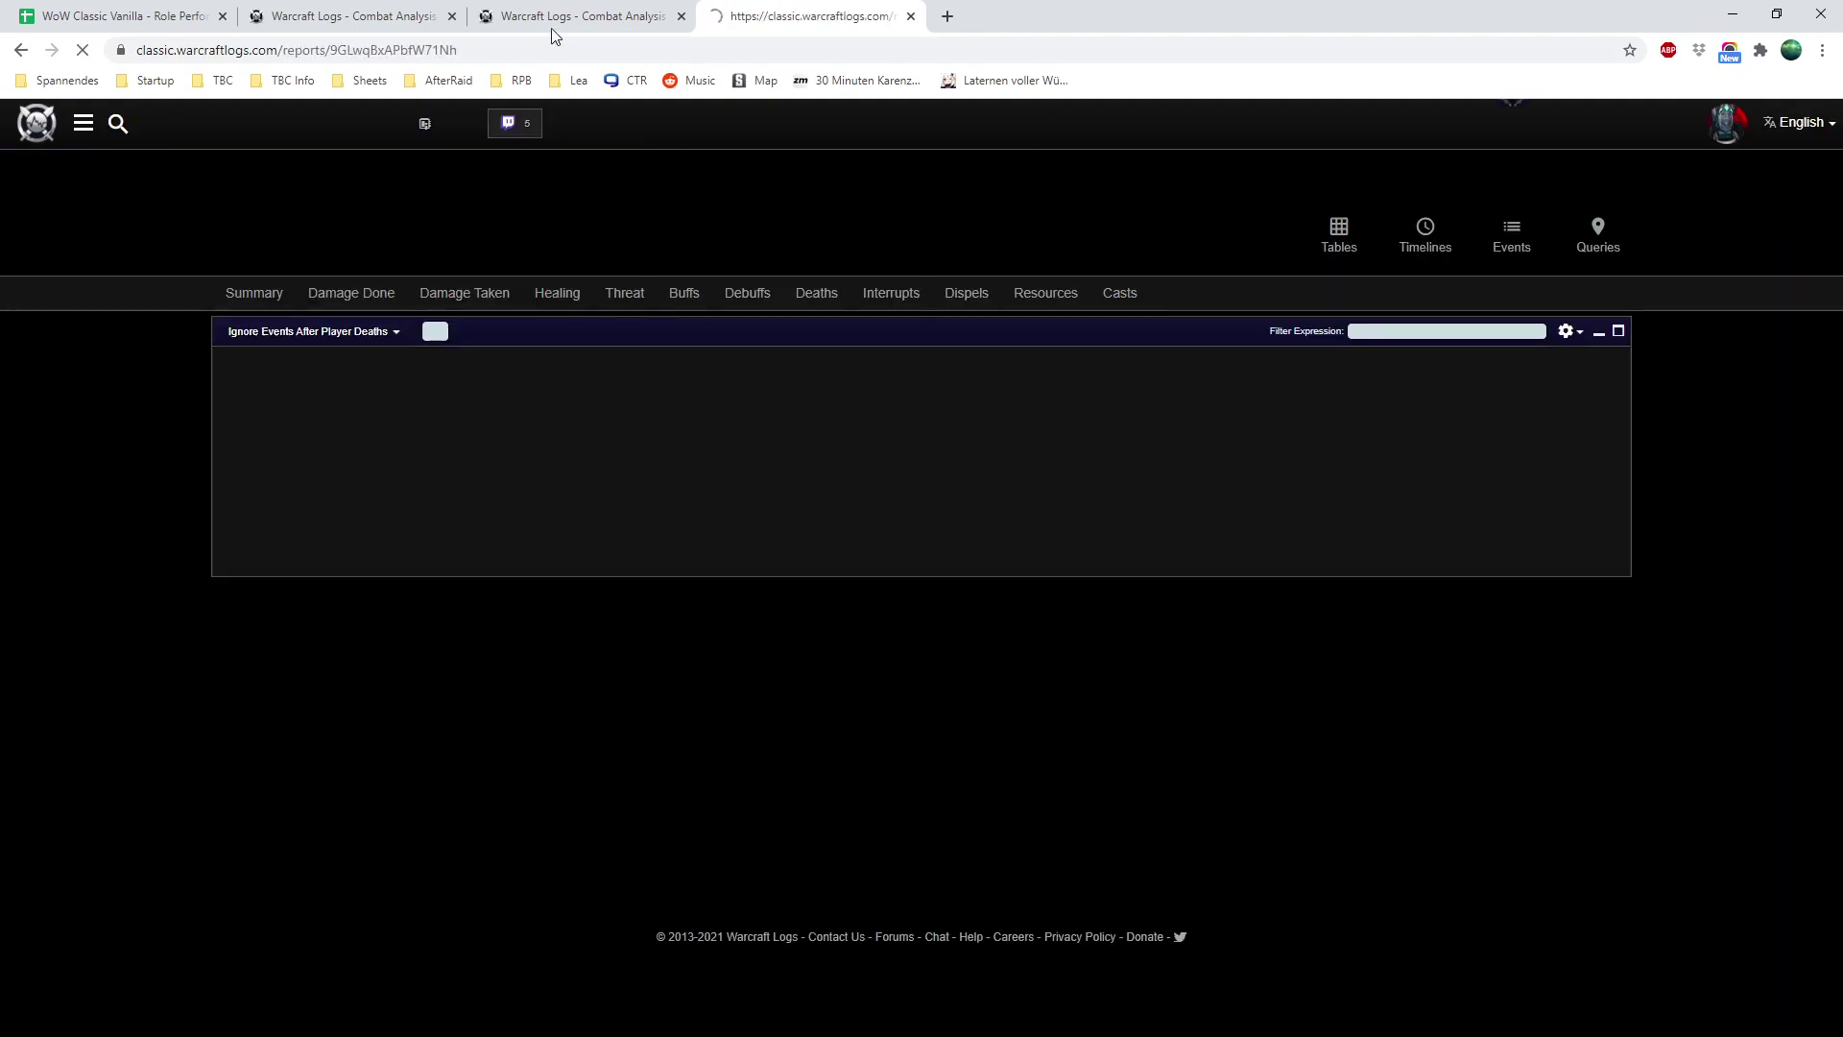
left_click(389, 54)
key("ctrl+c")
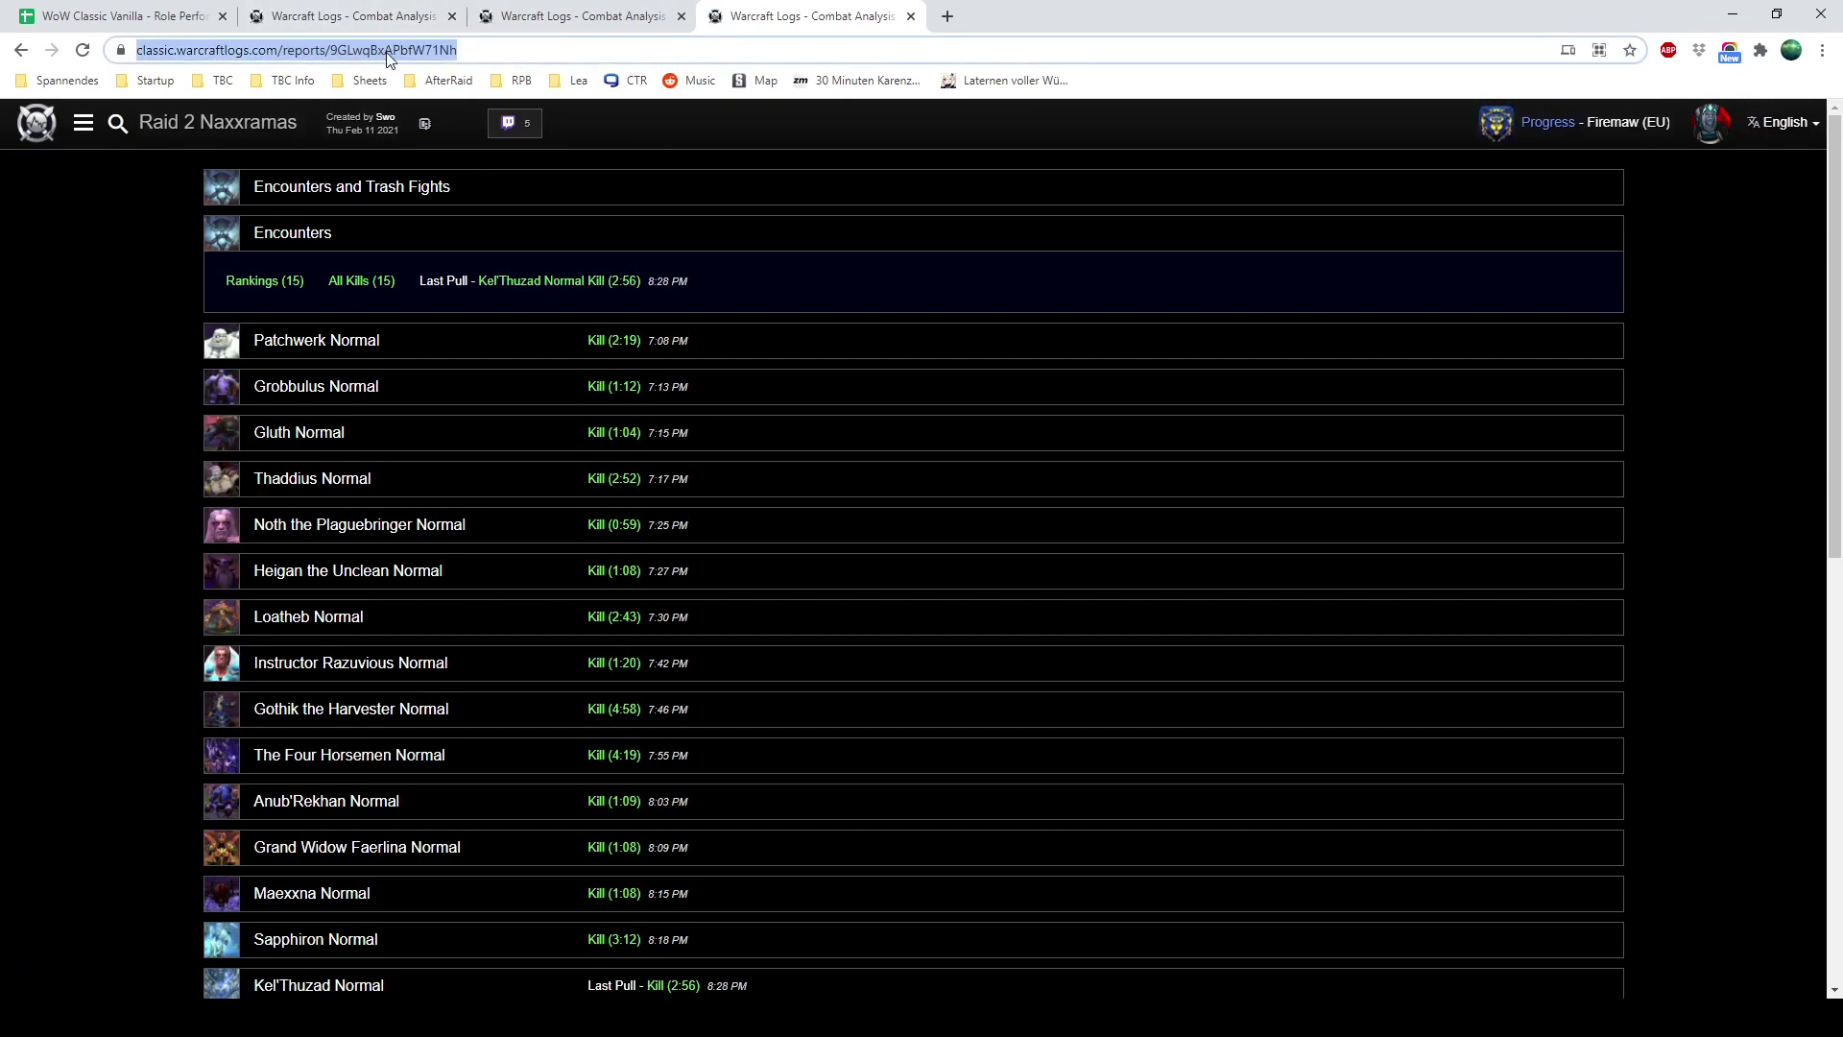
Paste the Raid 2 Naxxramas report URL into cell E11, then switch to Discord
left_click(197, 15)
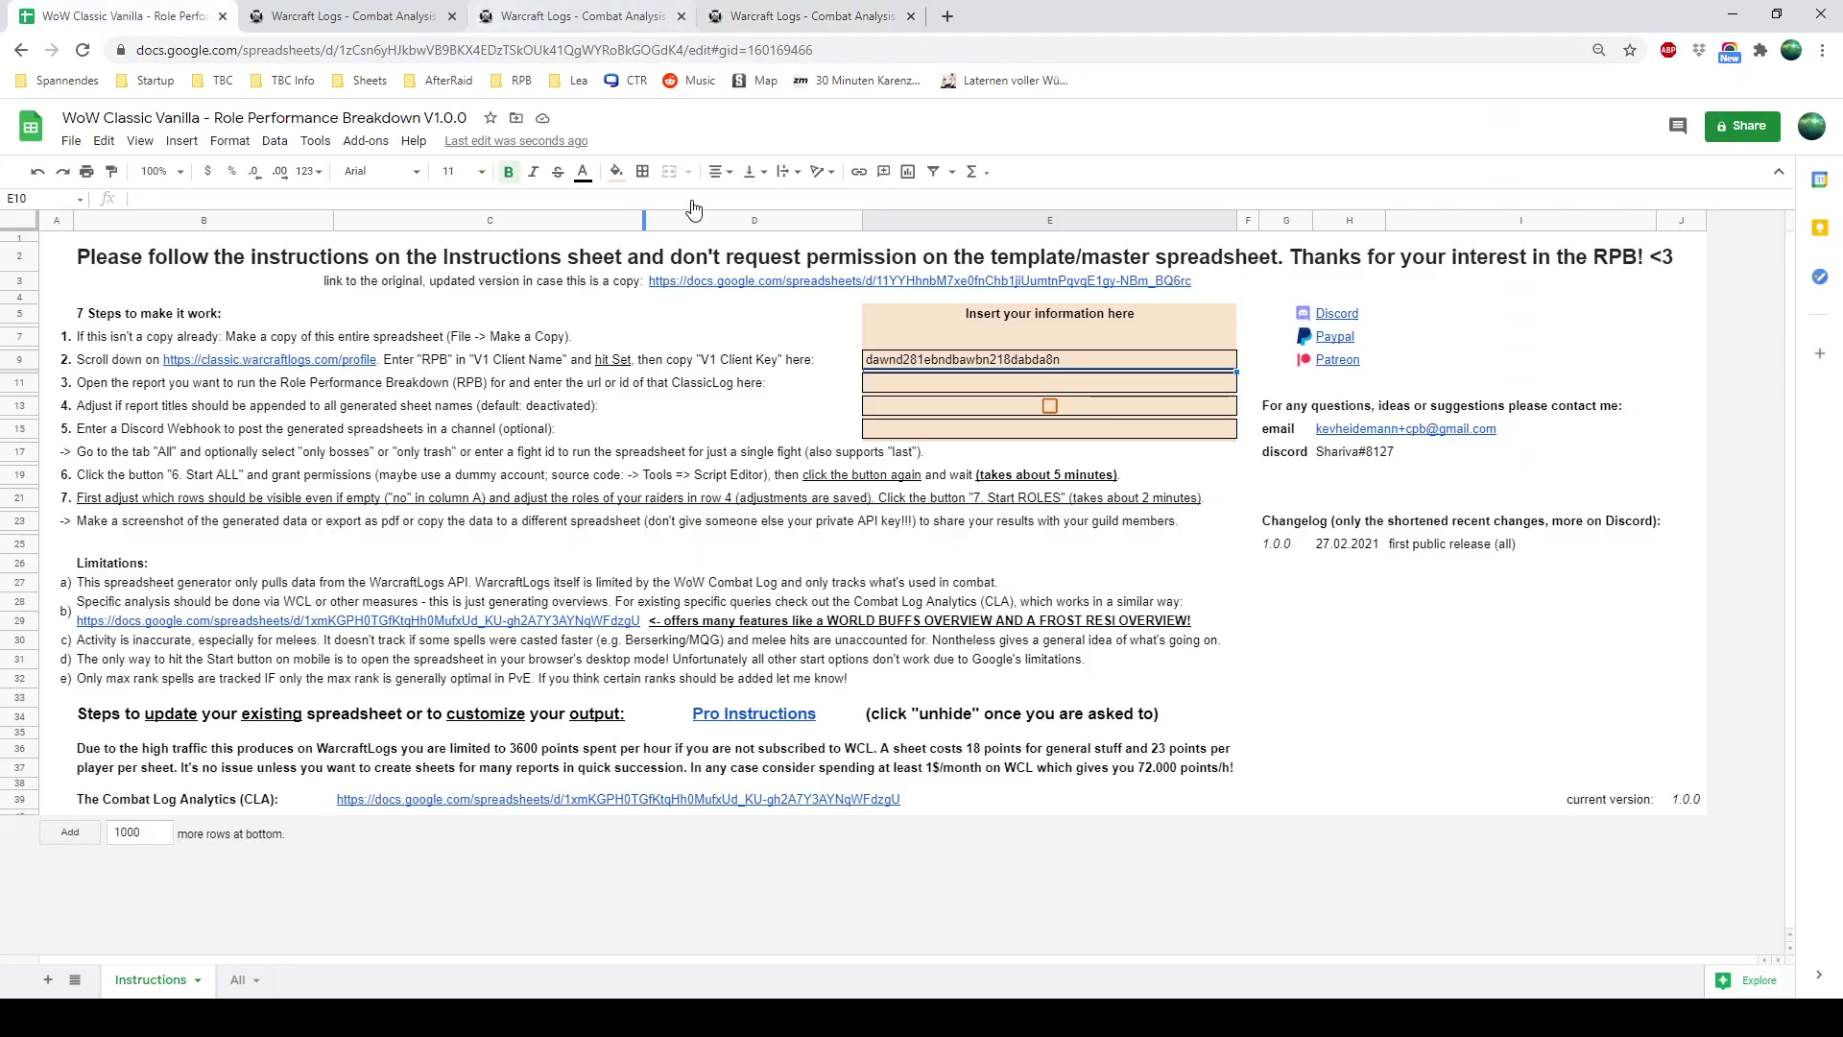
left_click(945, 384)
left_click(536, 200)
key("ctrl+v")
key("Return")
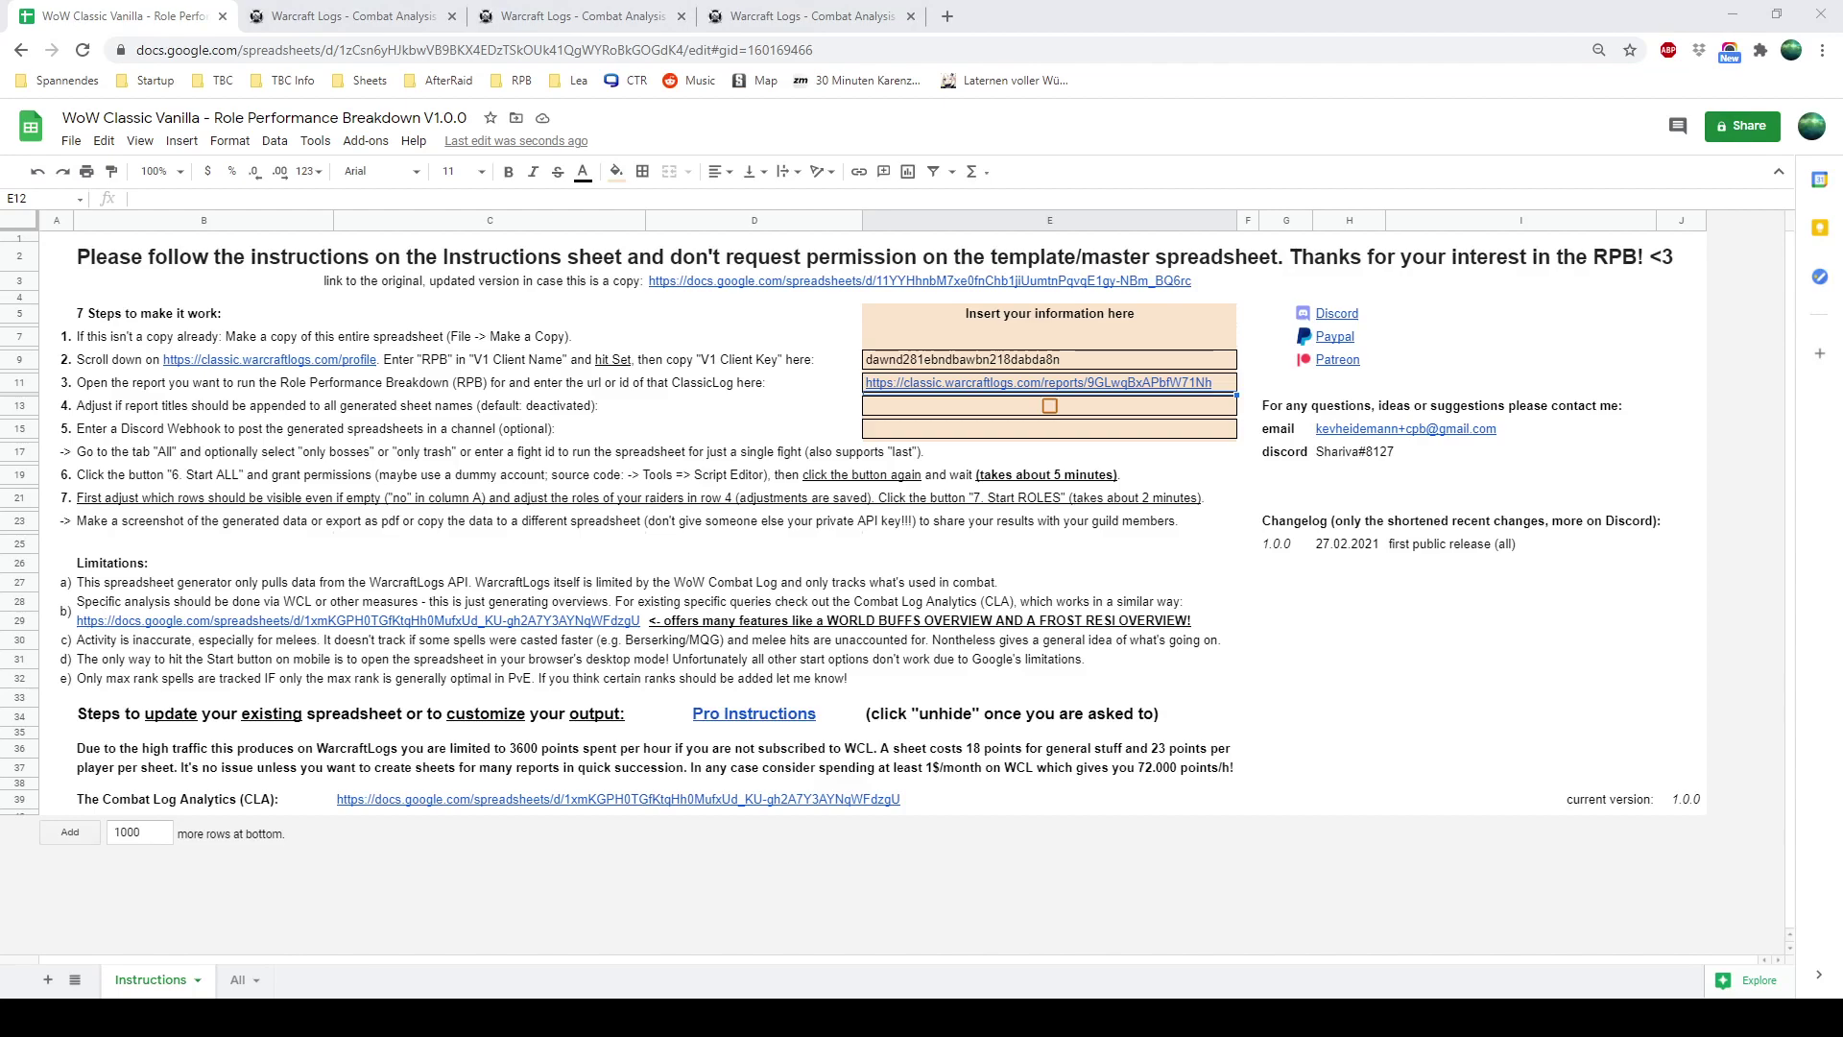
key("alt+Tab")
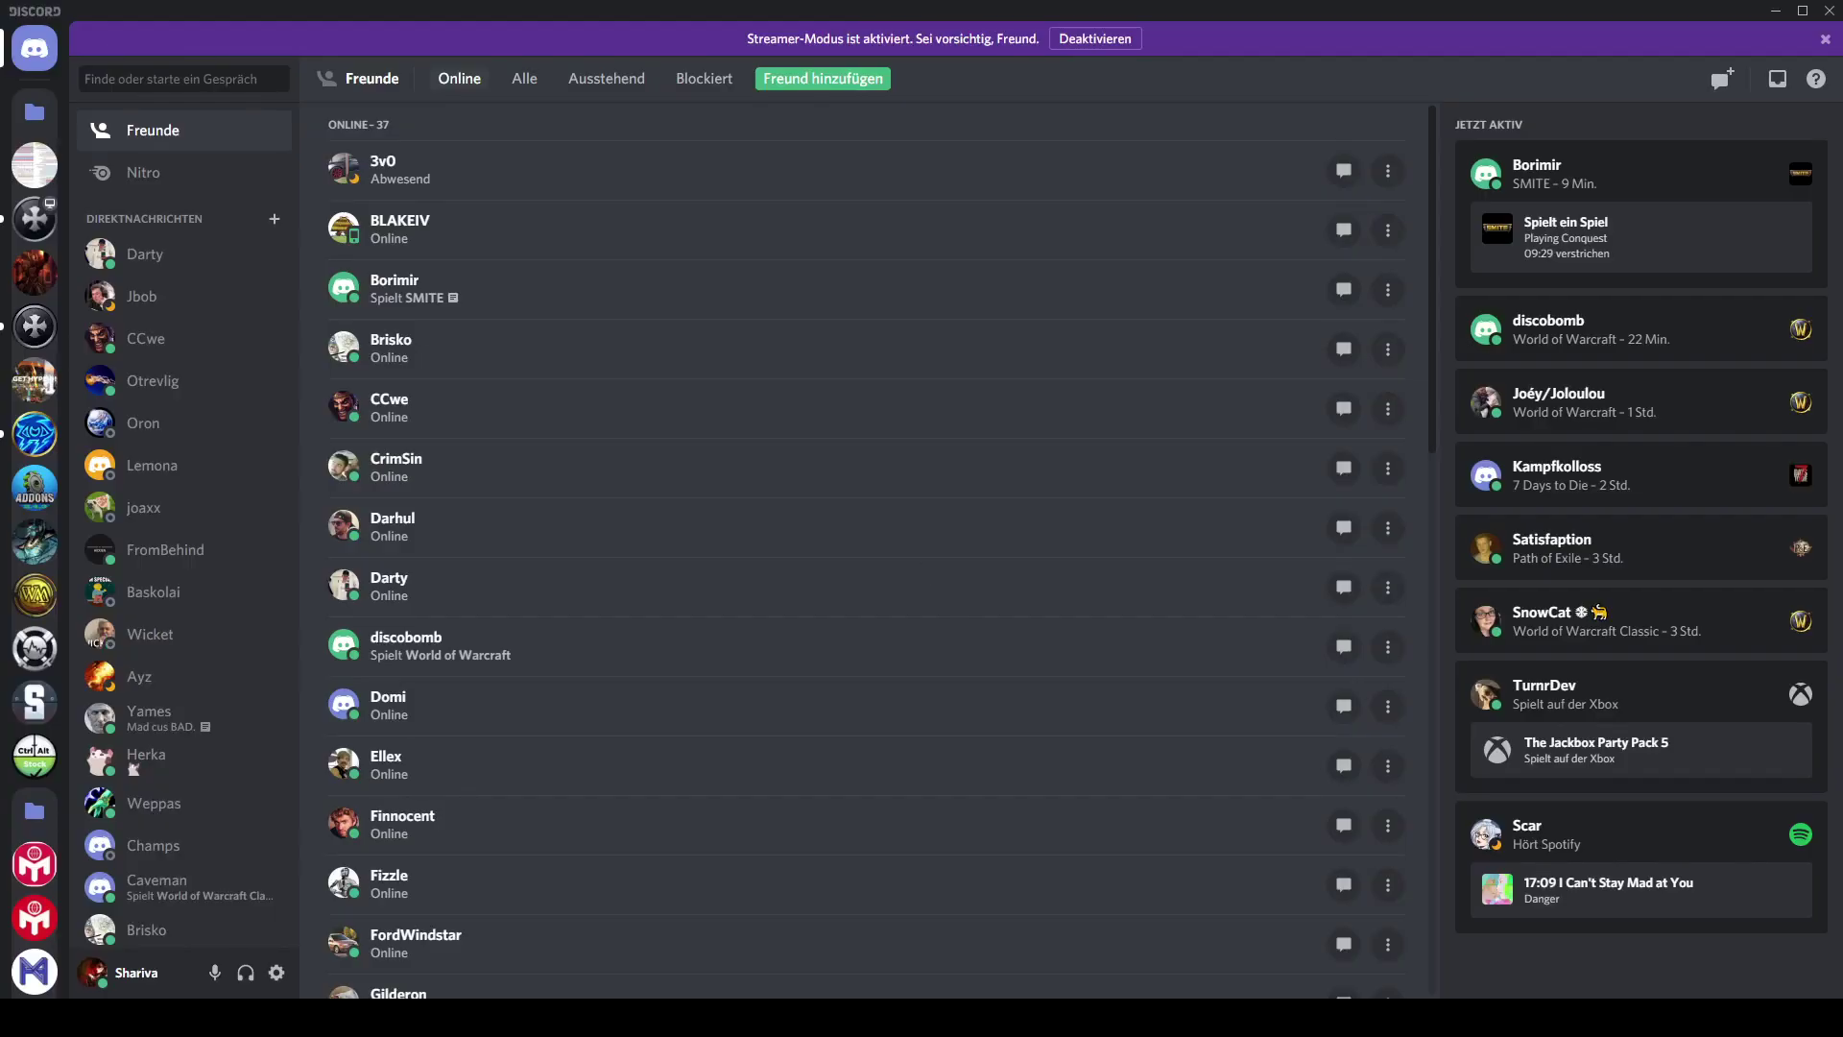
Go to the CPB & CLA server's webhooks under Server Settings > Integrations
left_click(35, 165)
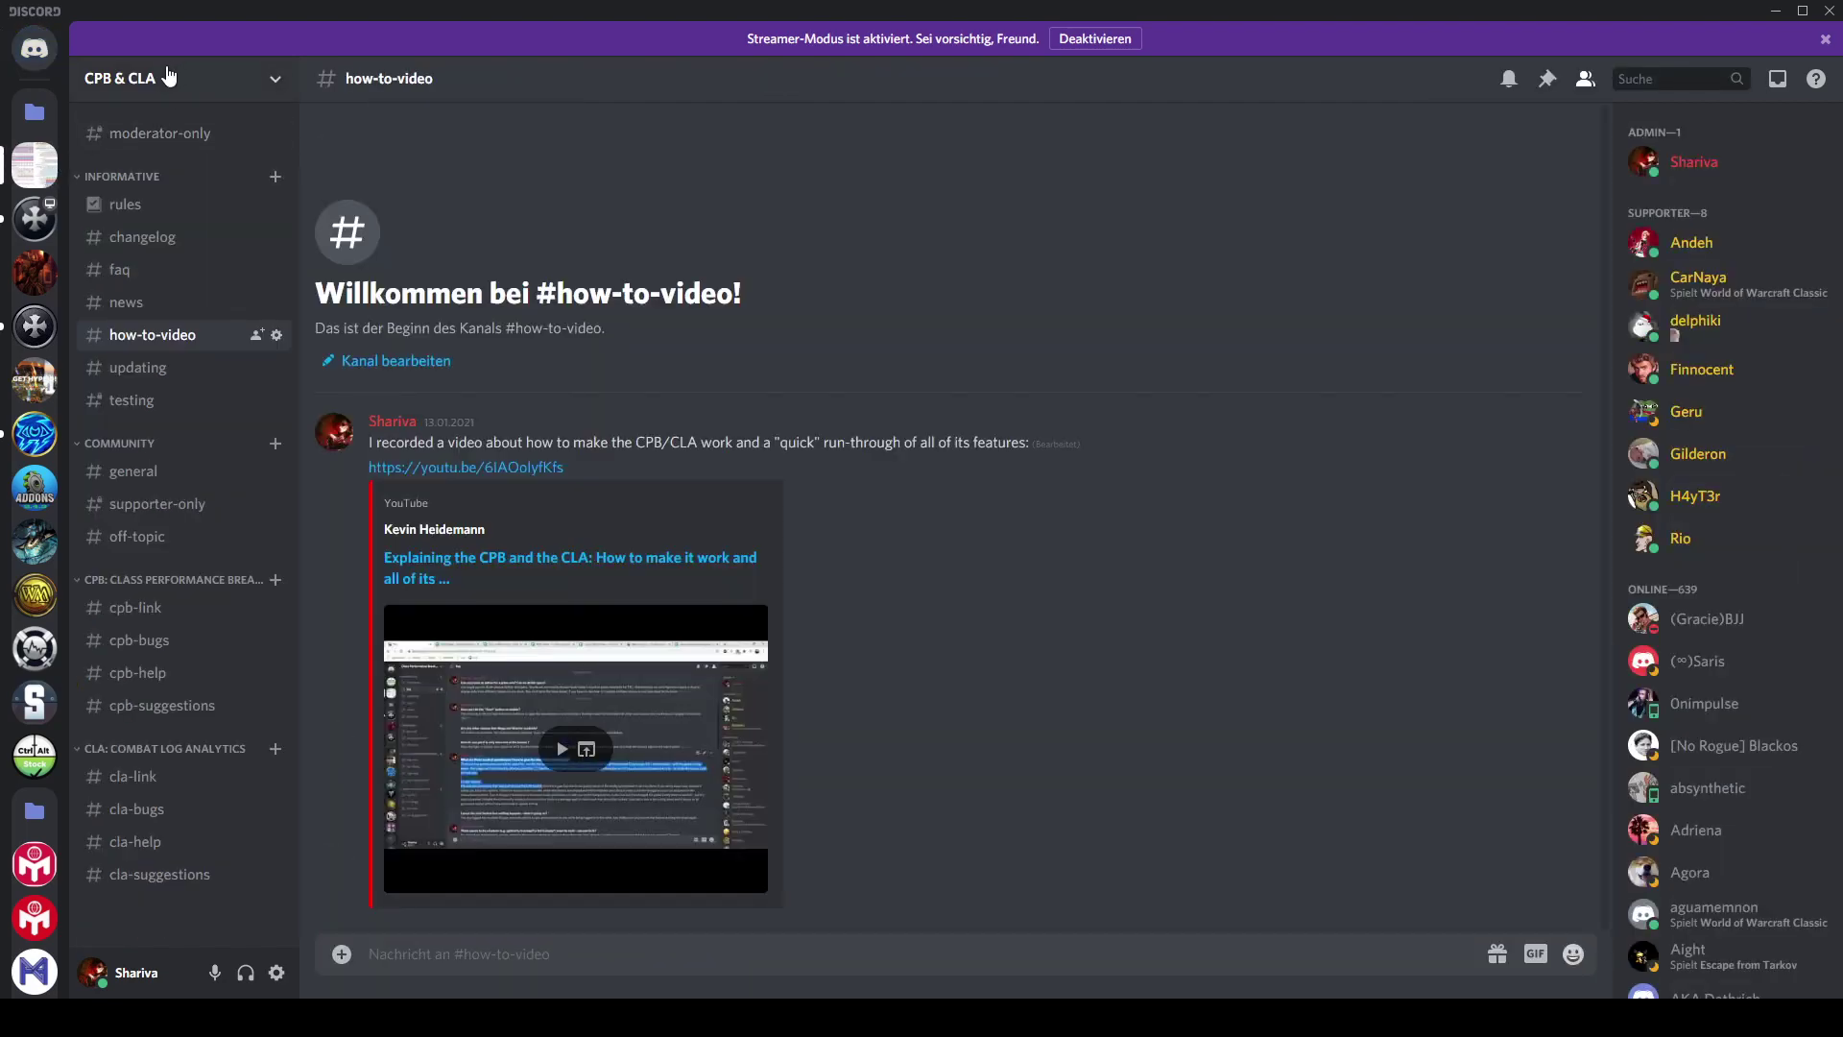
left_click(175, 75)
left_click(161, 210)
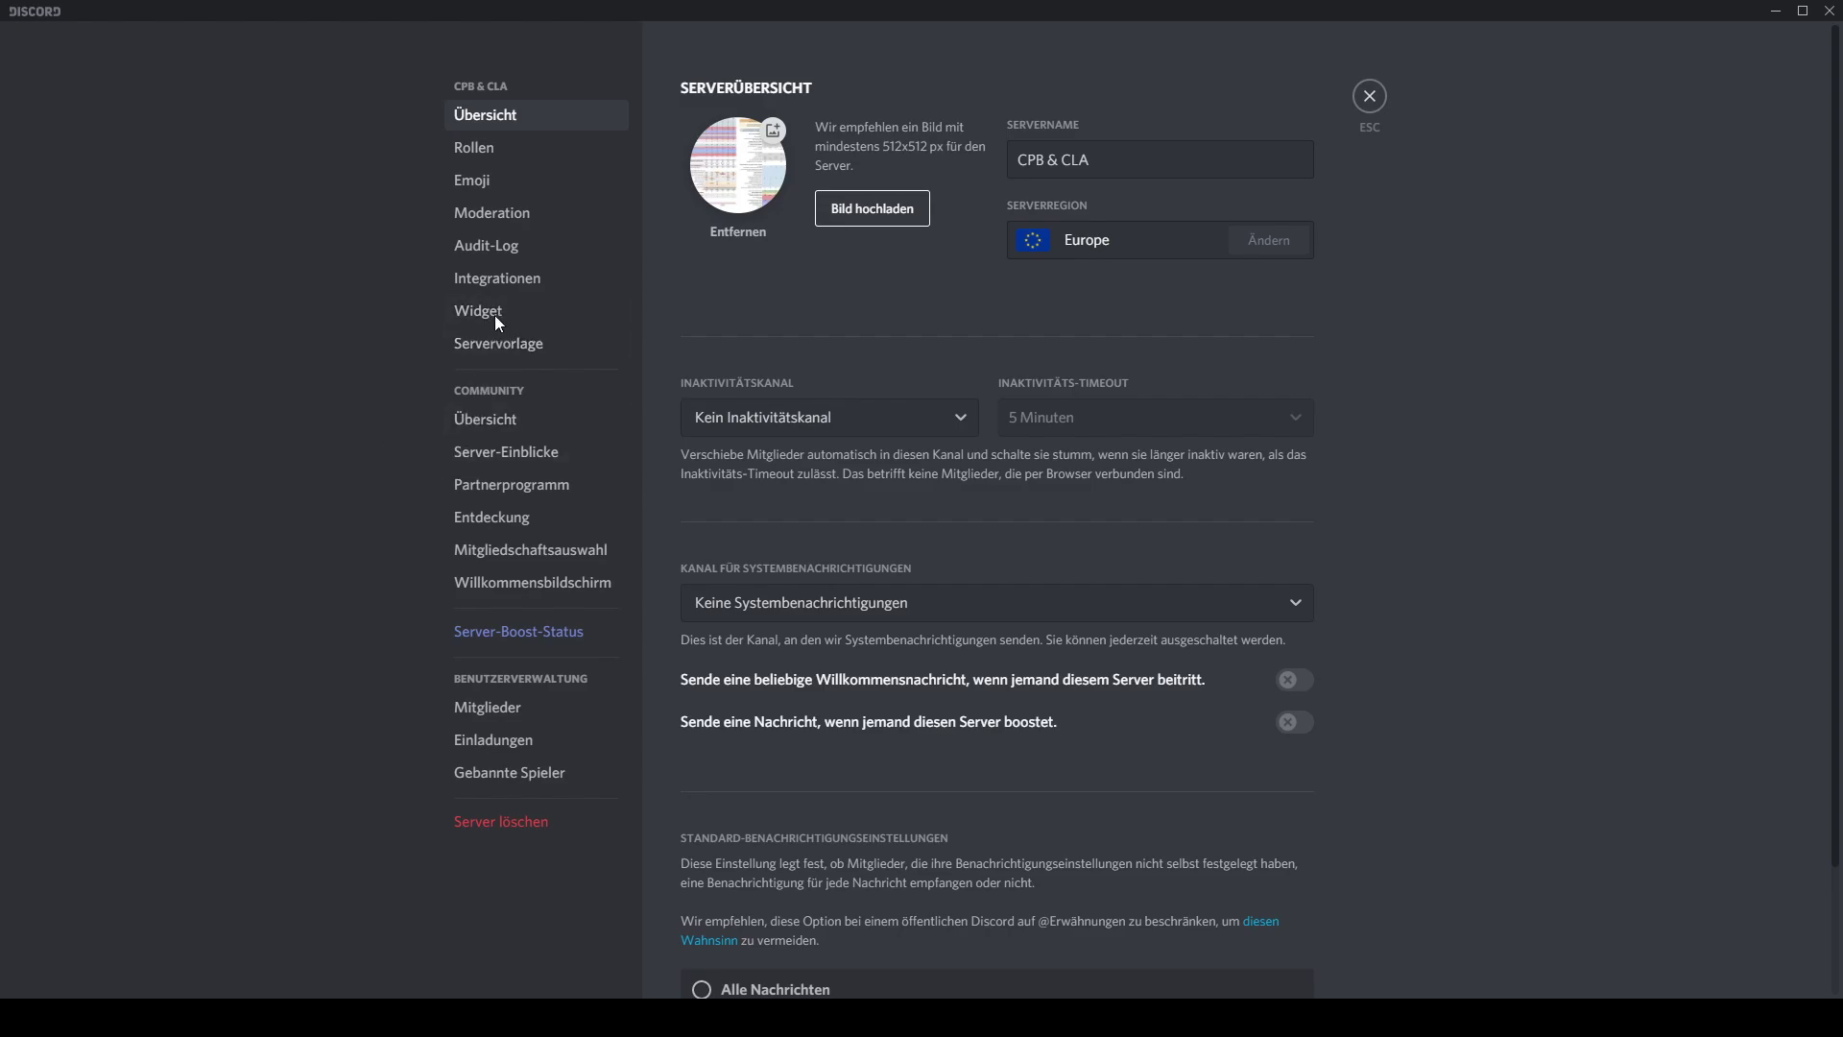
left_click(490, 281)
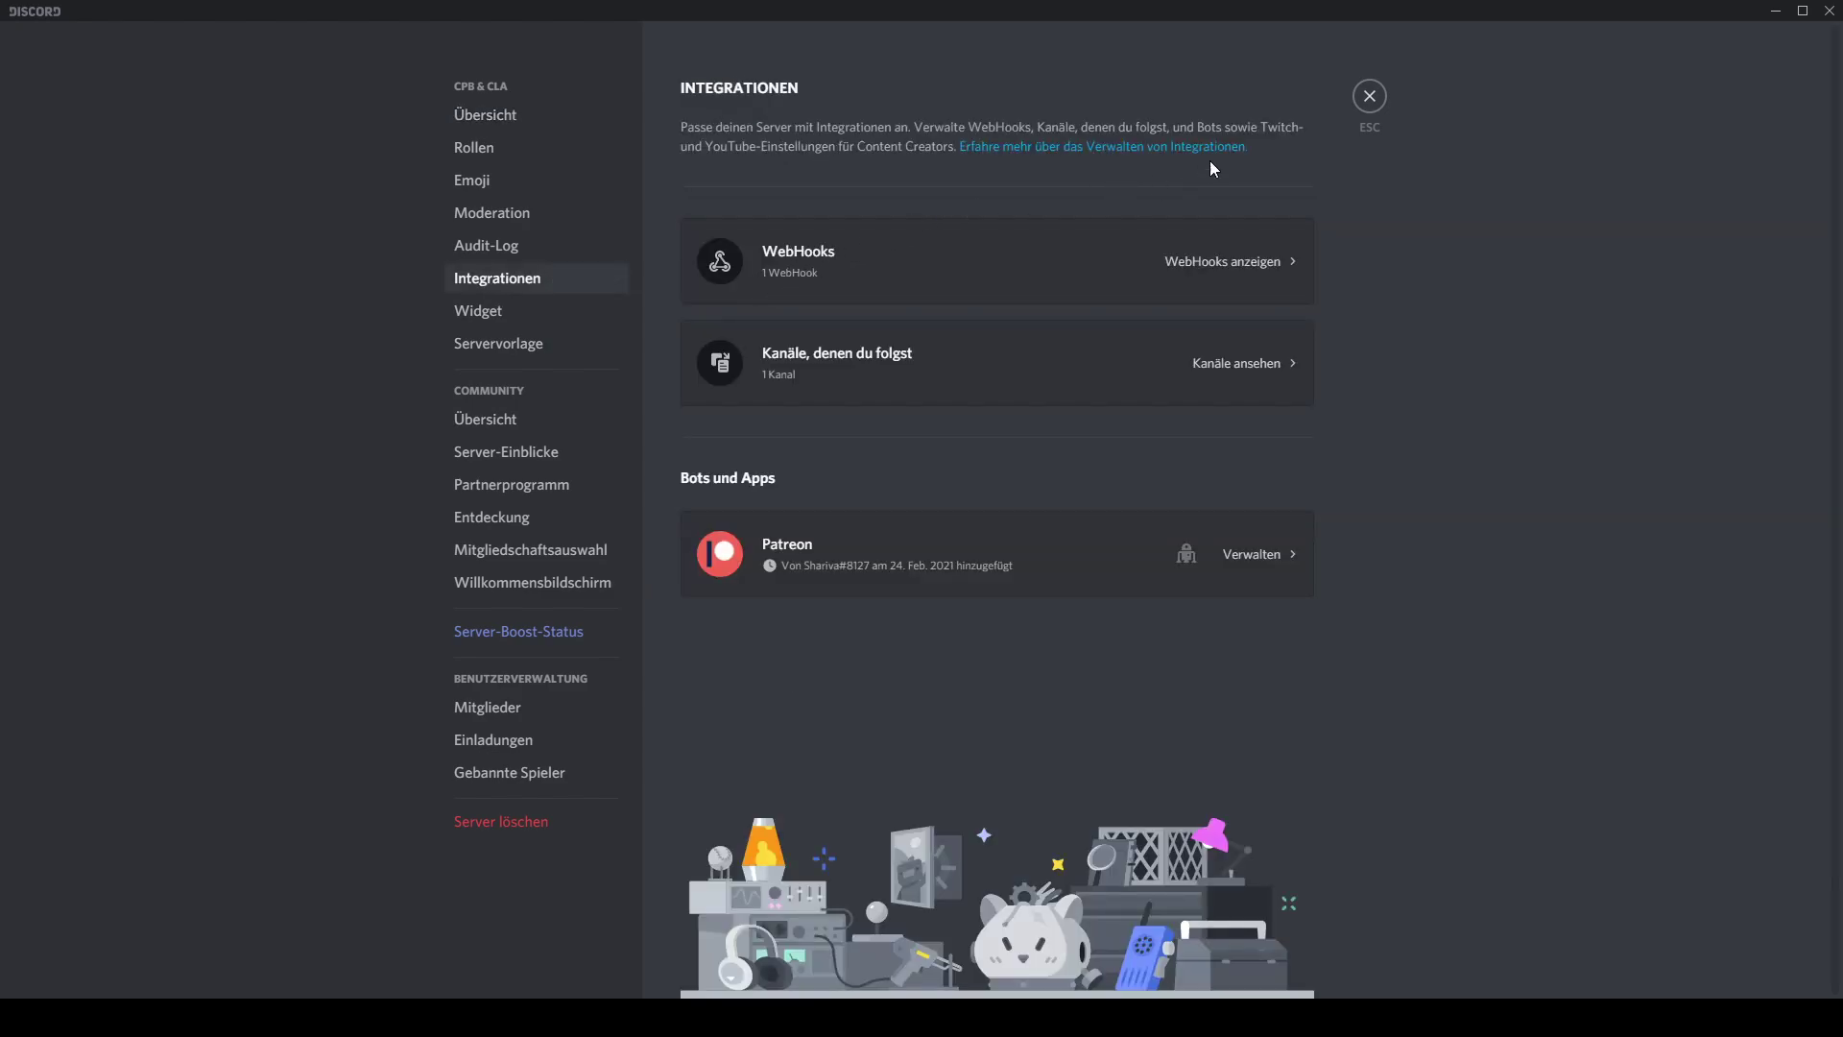
left_click(861, 274)
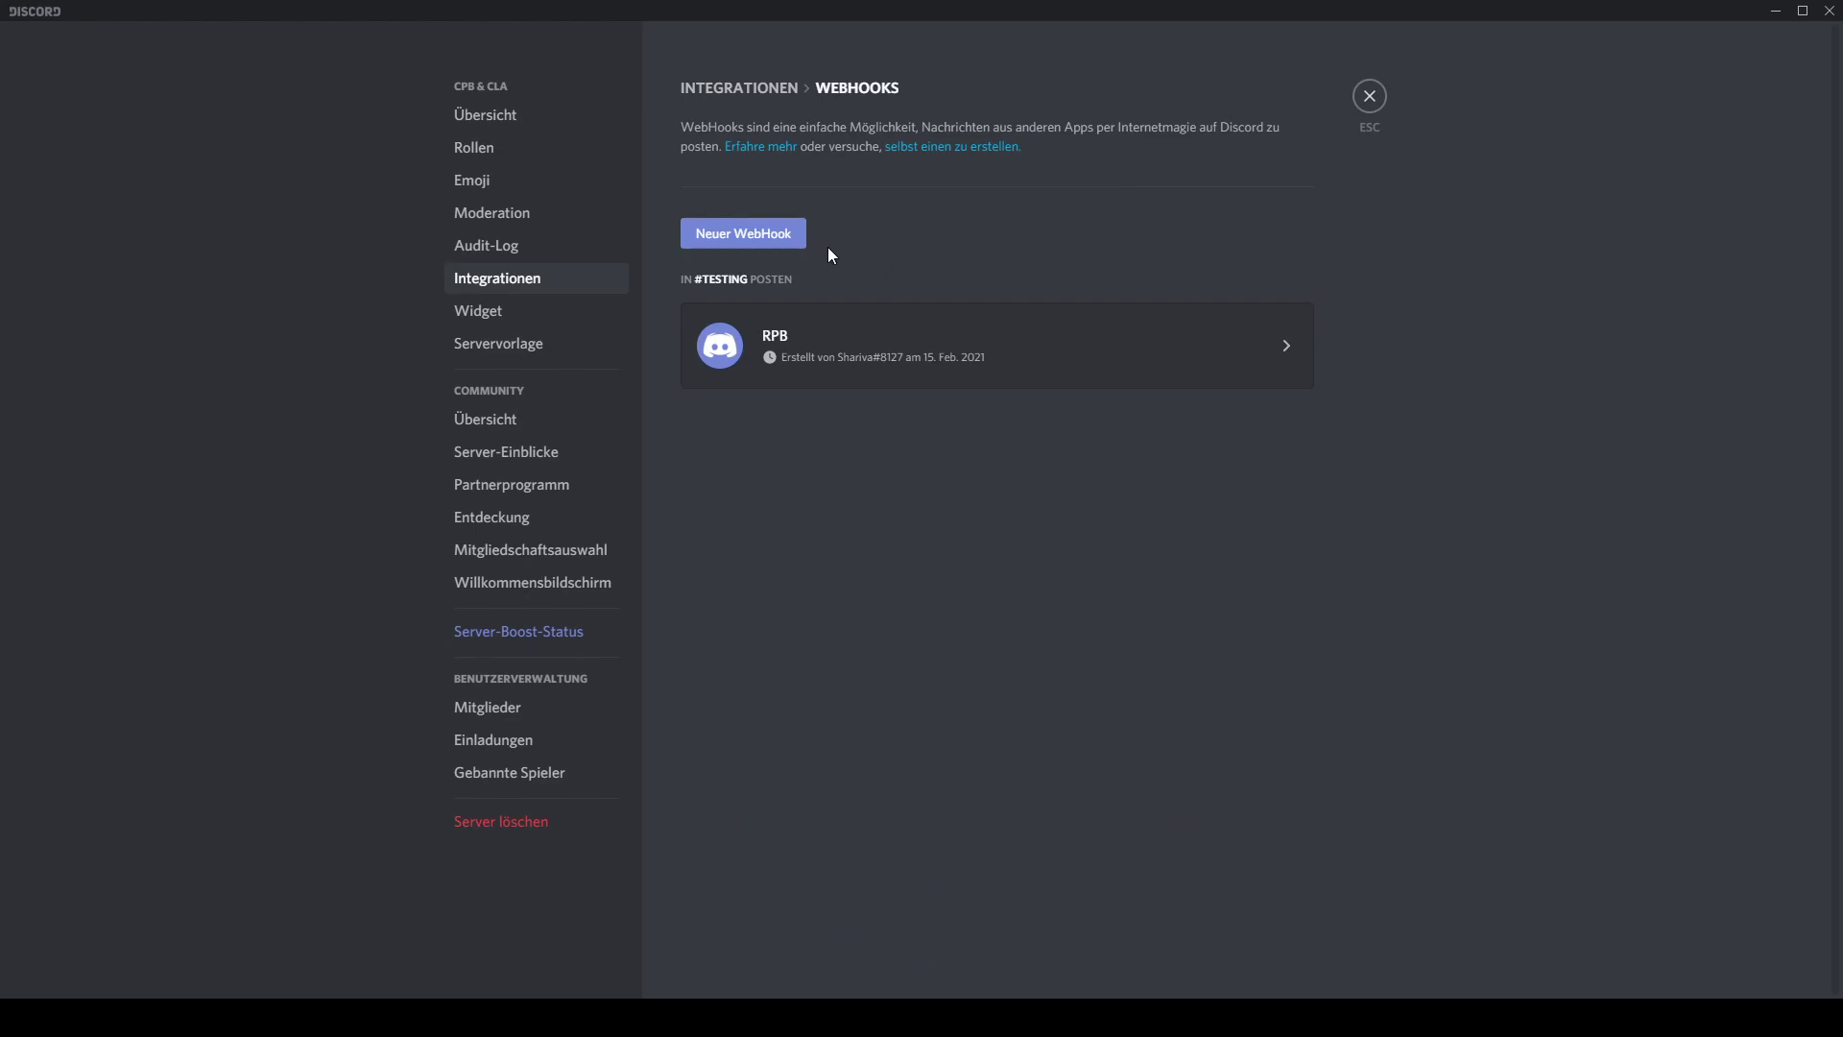
Create a webhook named RPB posting to #updating and copy its URL
left_click(736, 235)
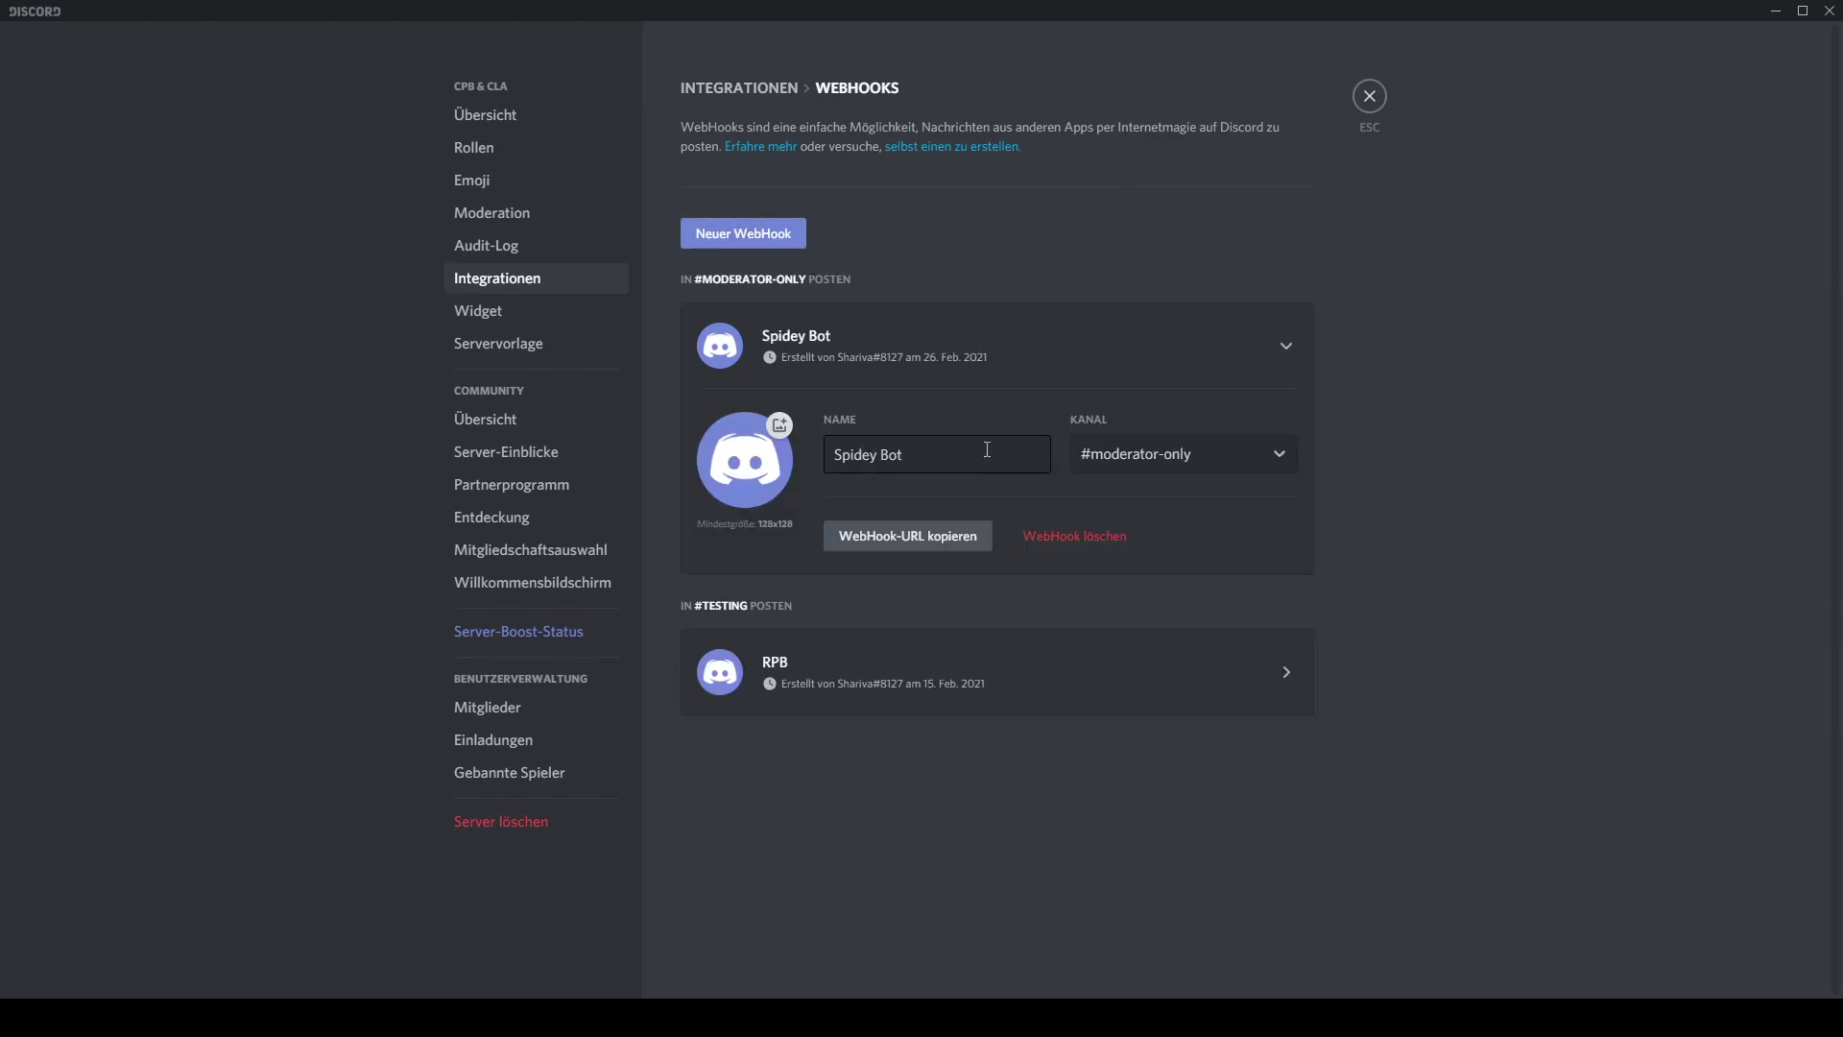
left_click_drag(987, 449, 818, 468)
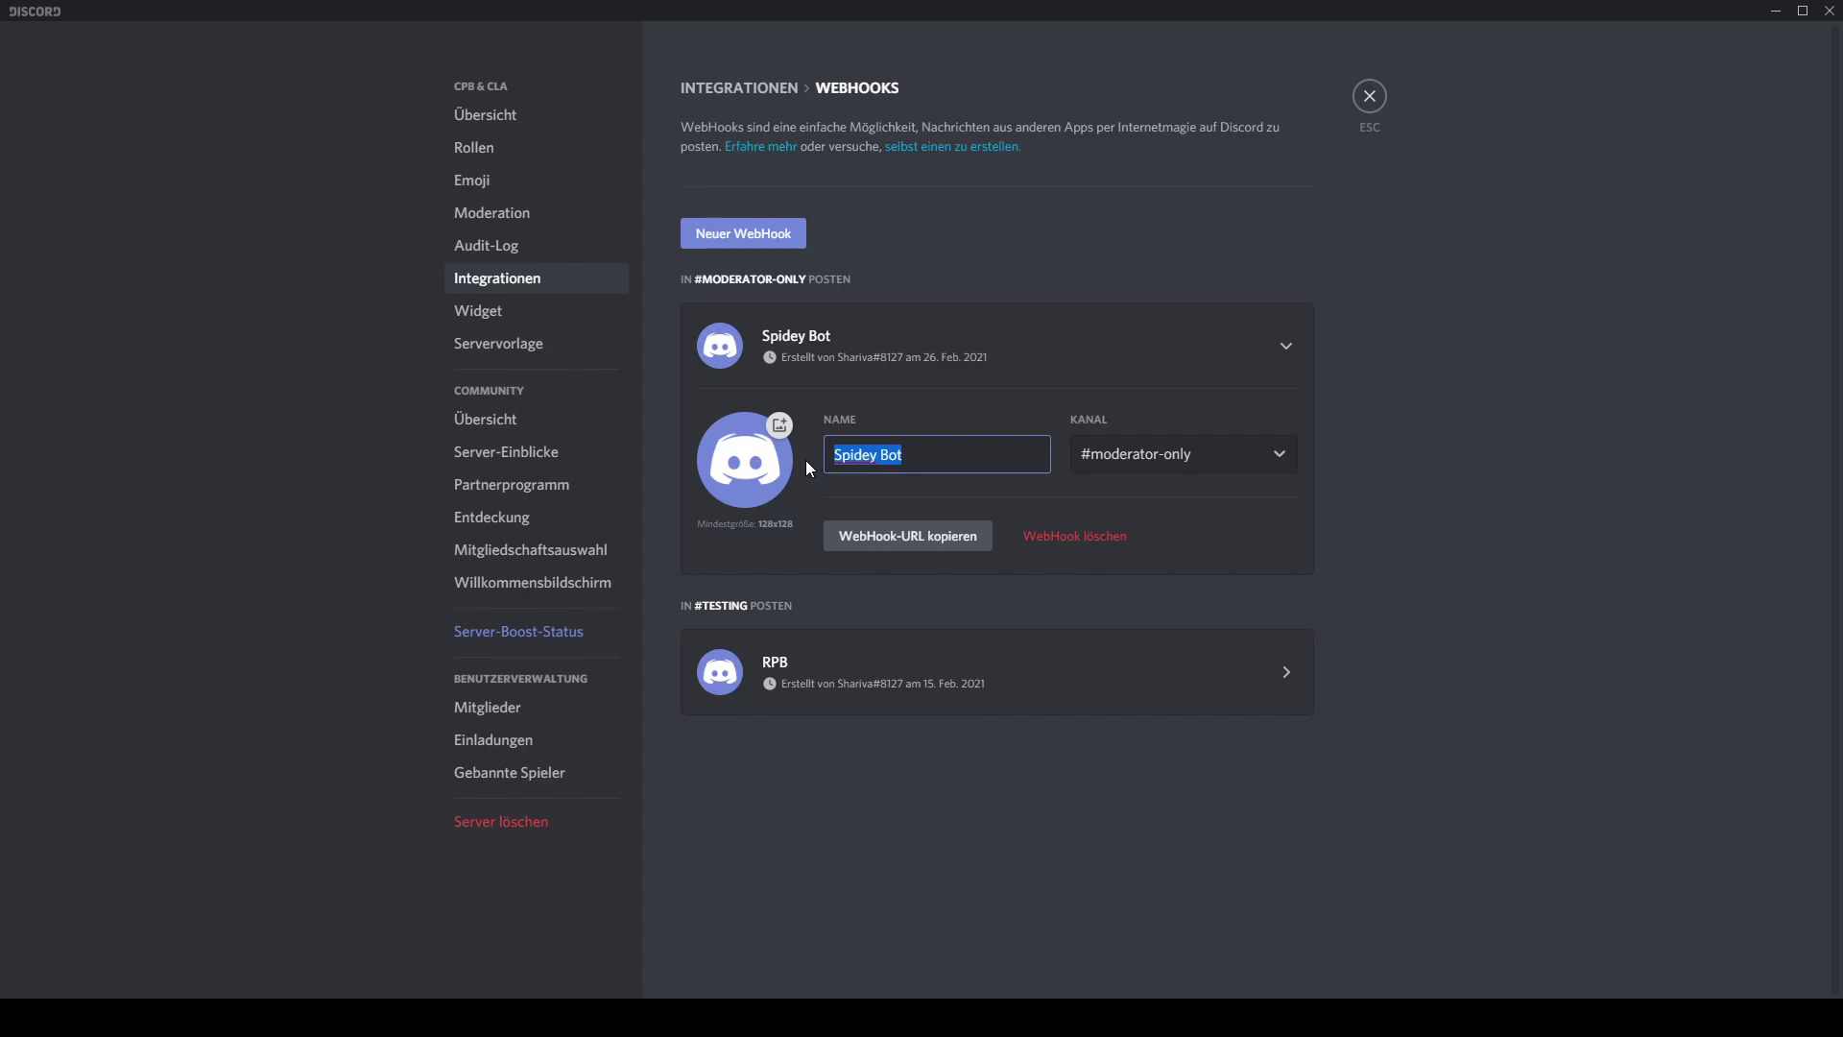
type("RPB")
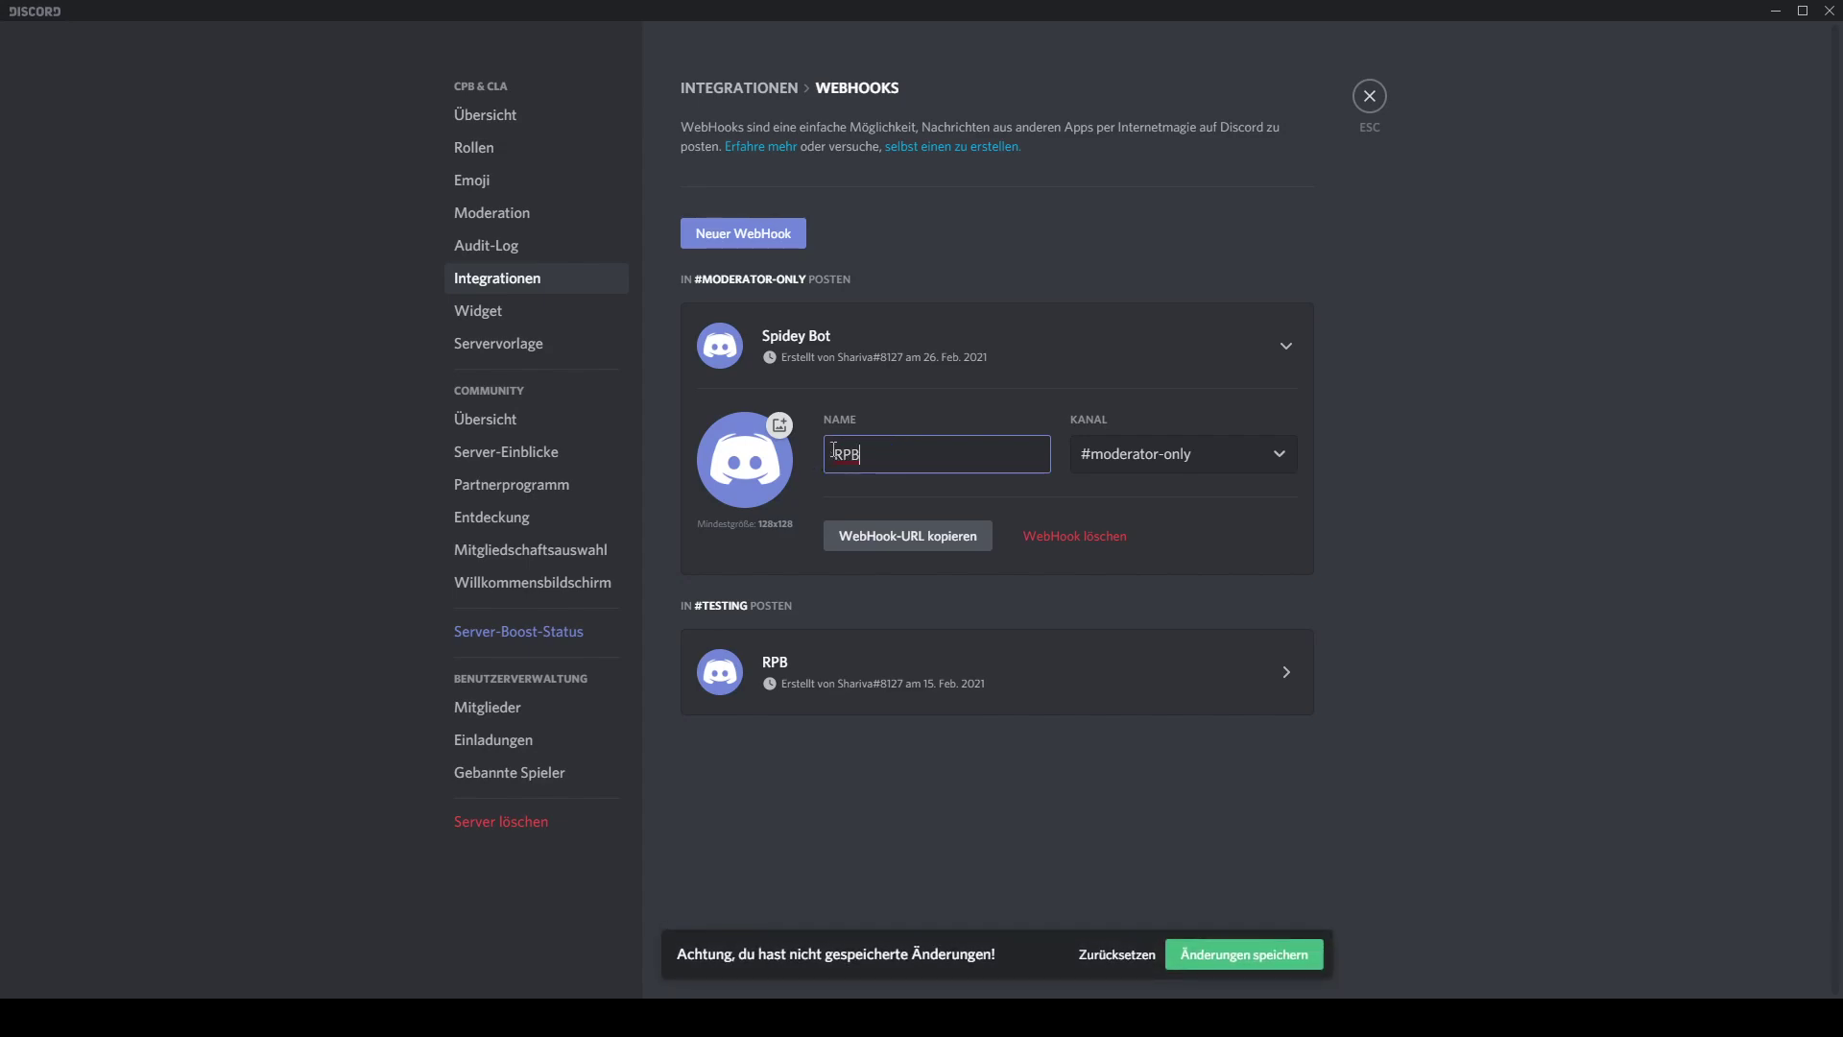
left_click(1219, 441)
scroll(1176, 642, "down", 2)
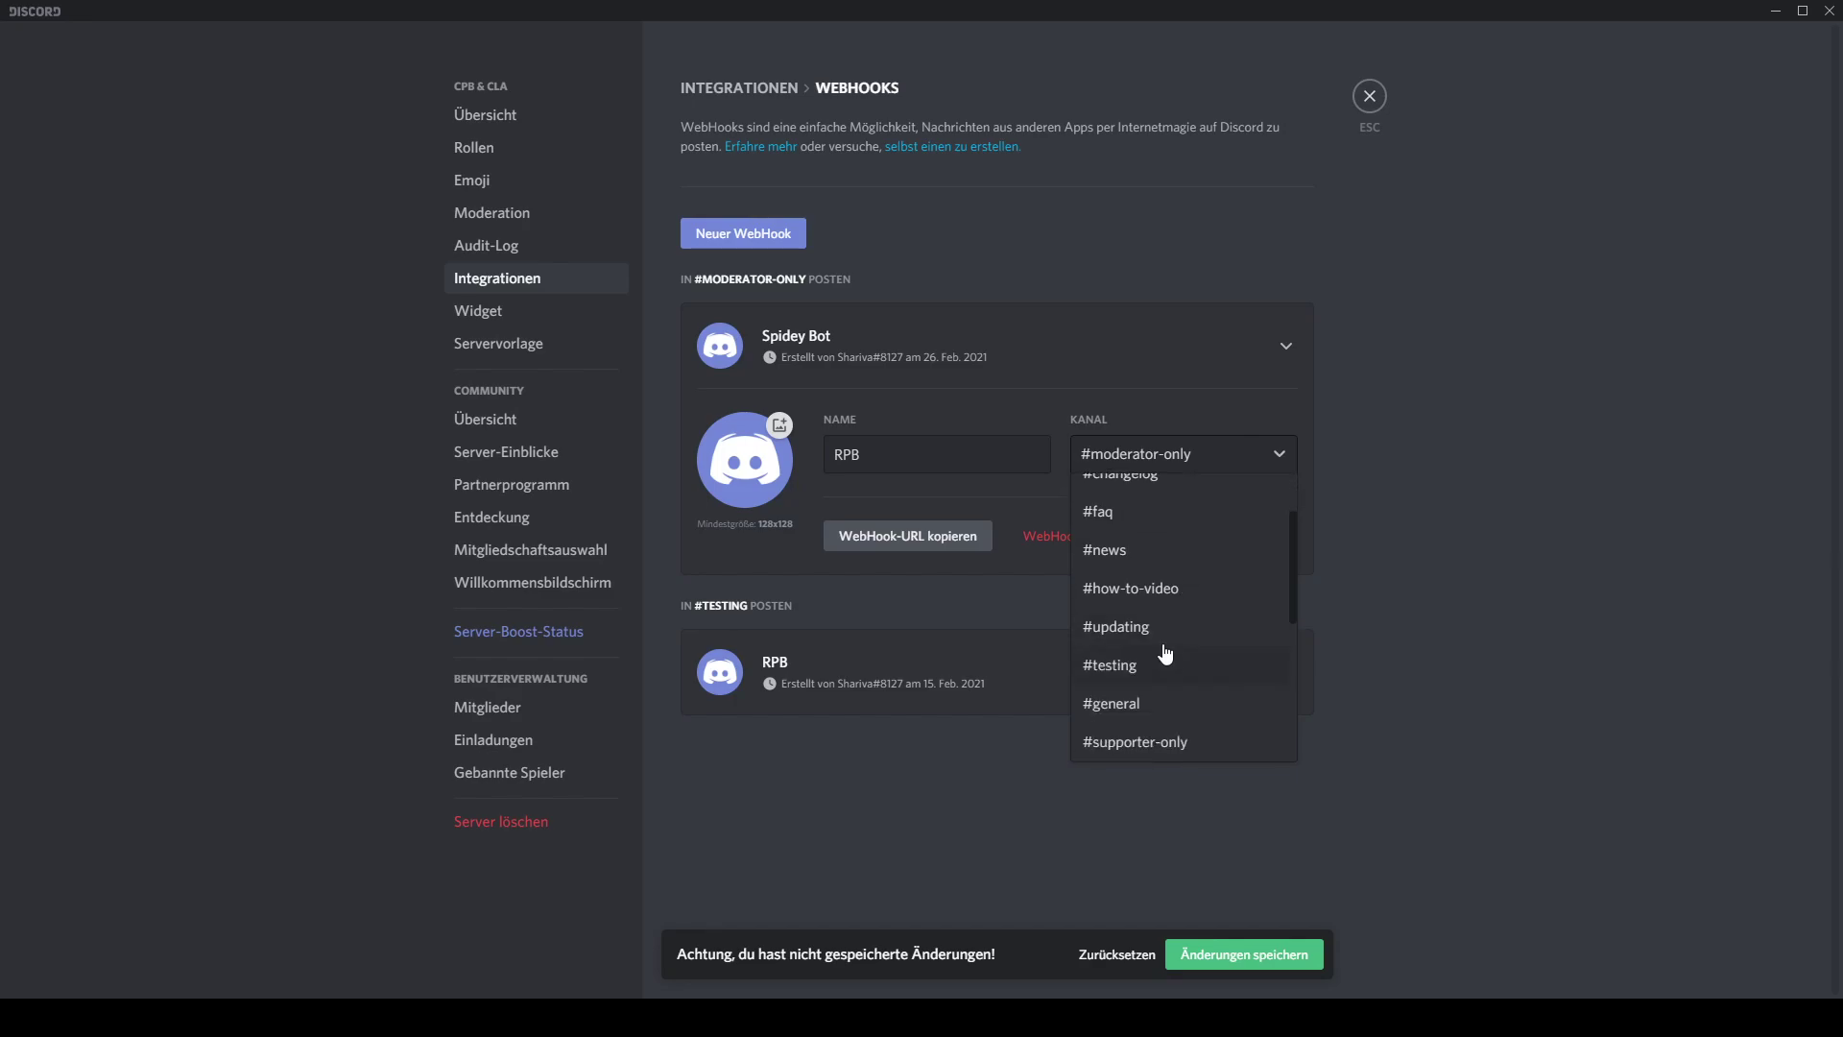
left_click(1219, 633)
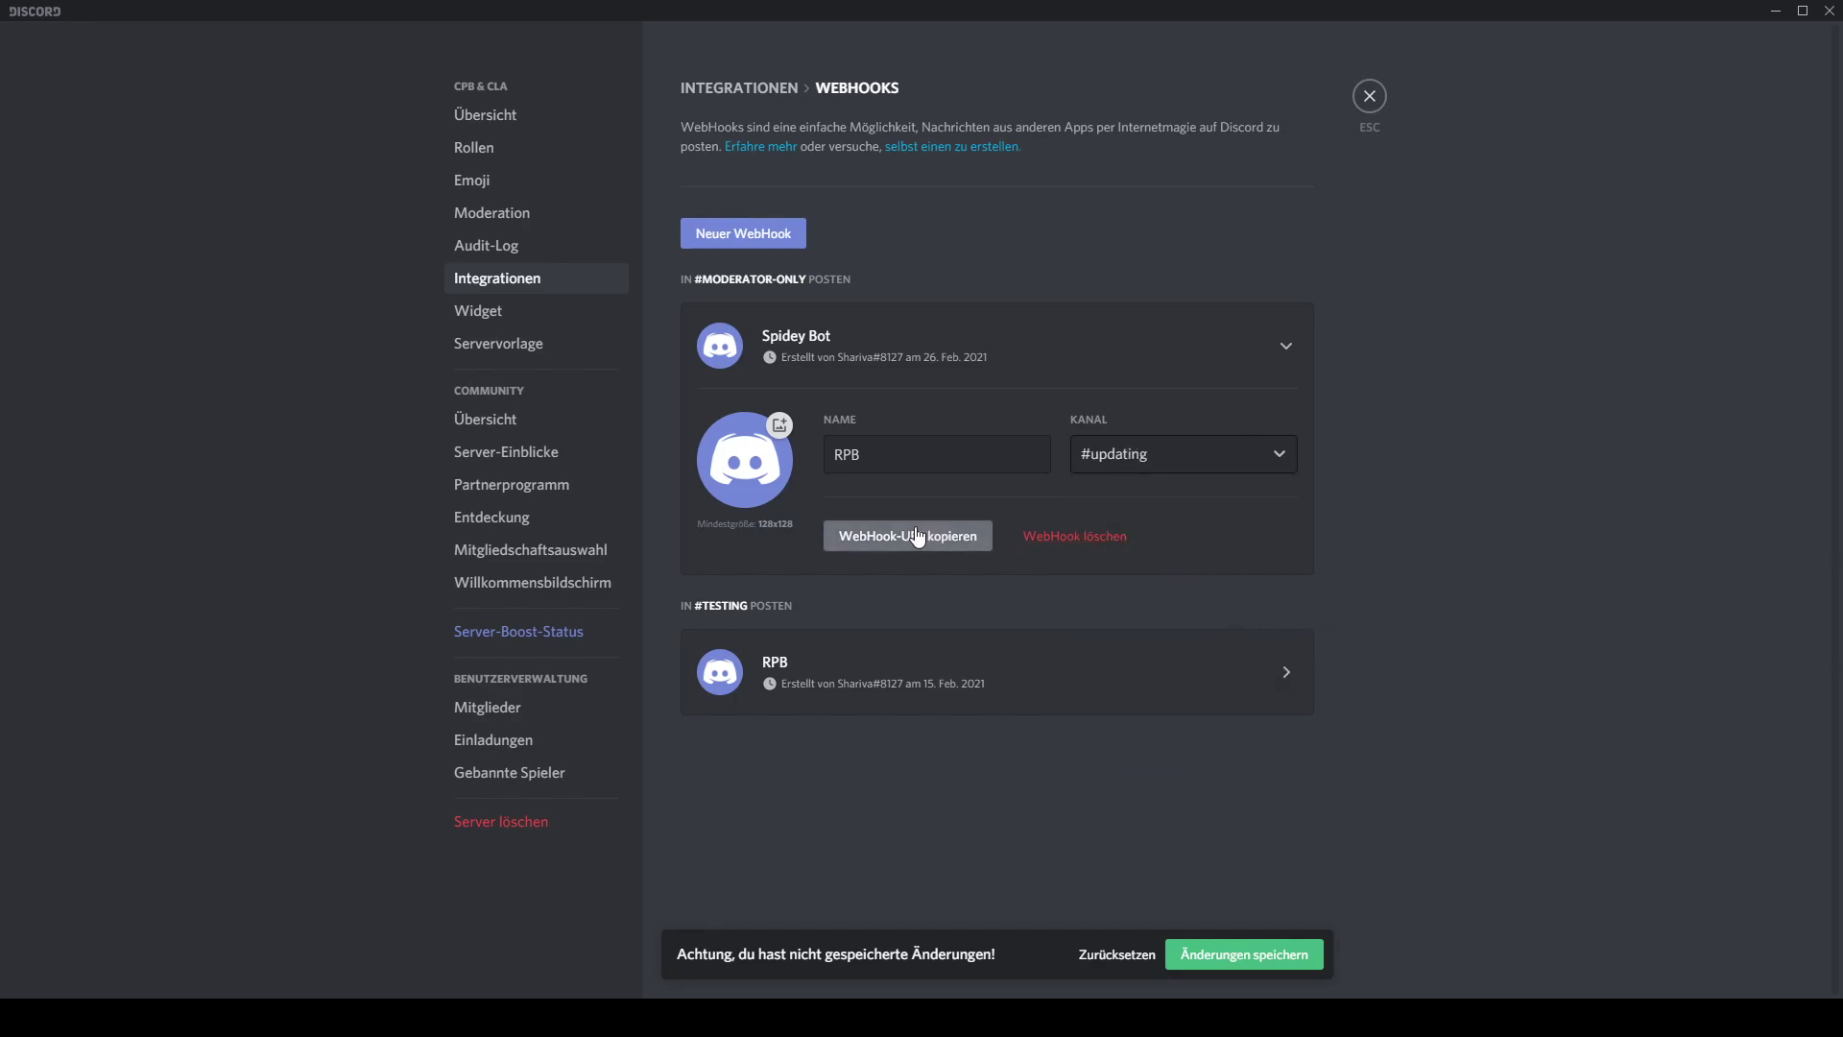
left_click(867, 538)
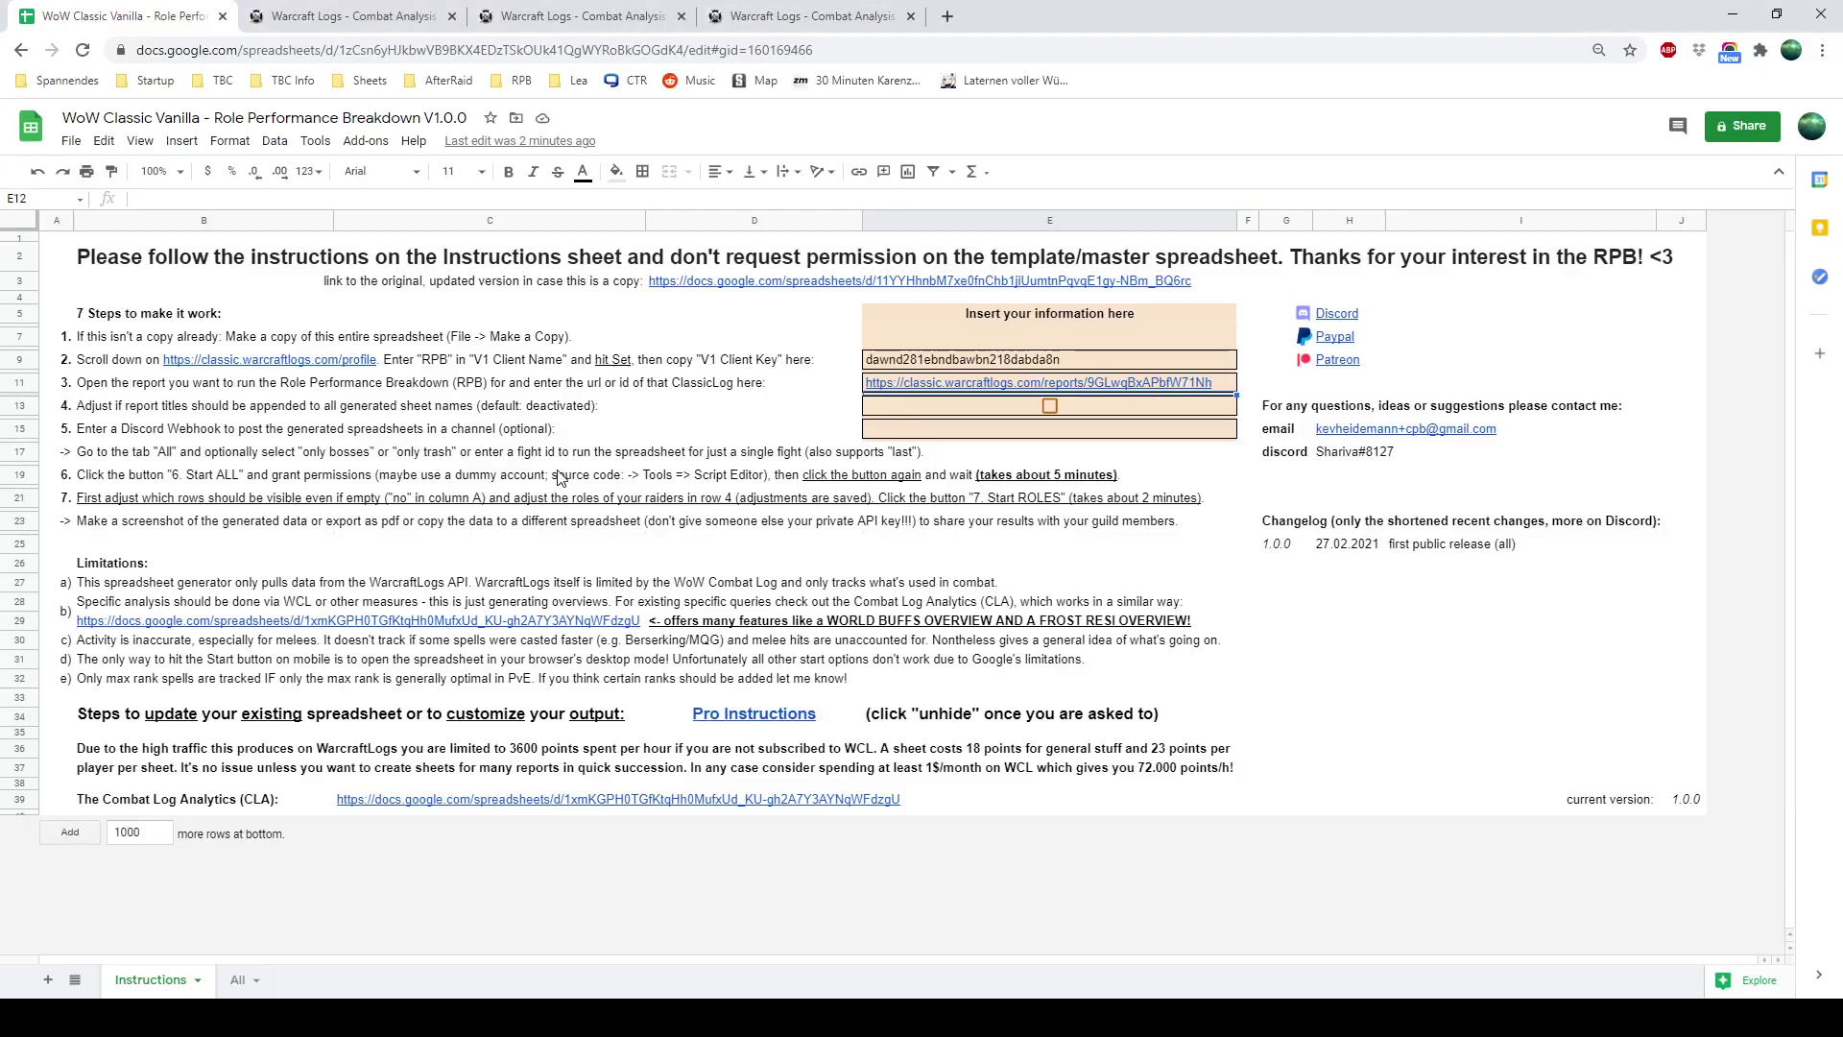
Paste the Discord webhook URL into cell E15, then switch to the All sheet
left_click(984, 430)
key("ctrl+v")
left_click(396, 411)
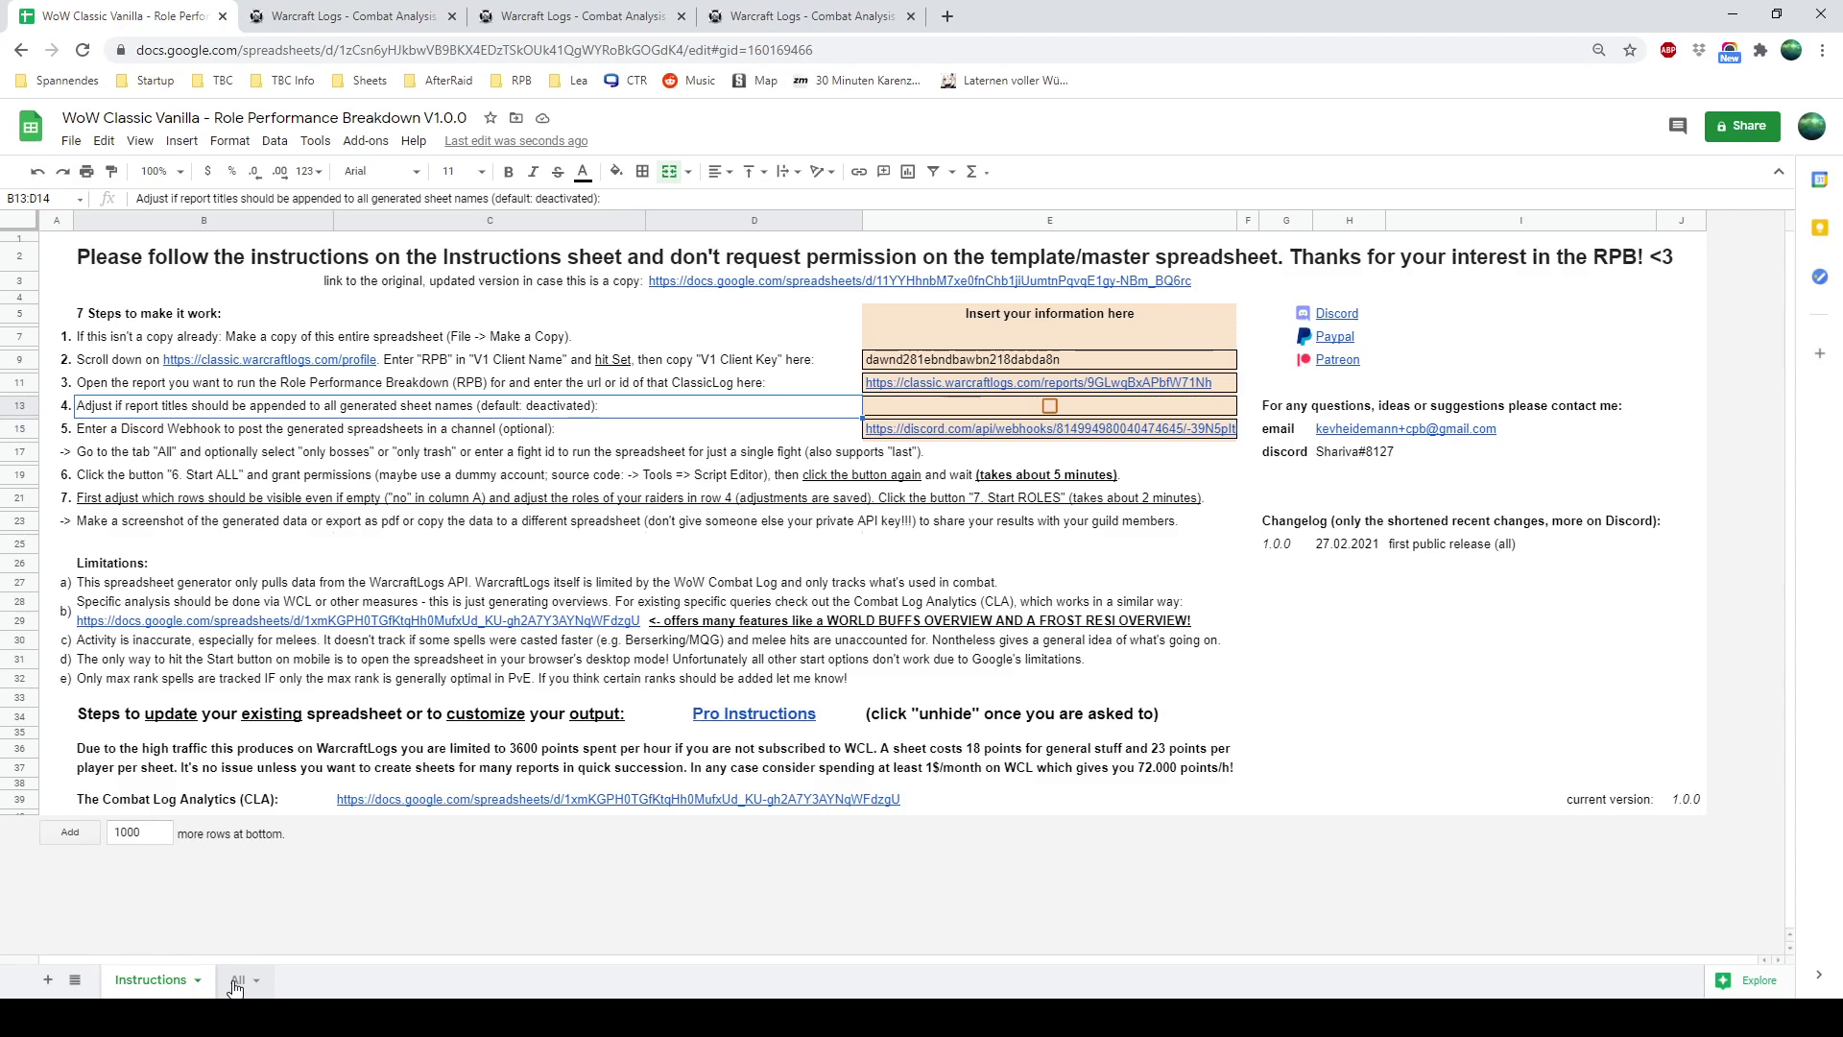
left_click(236, 980)
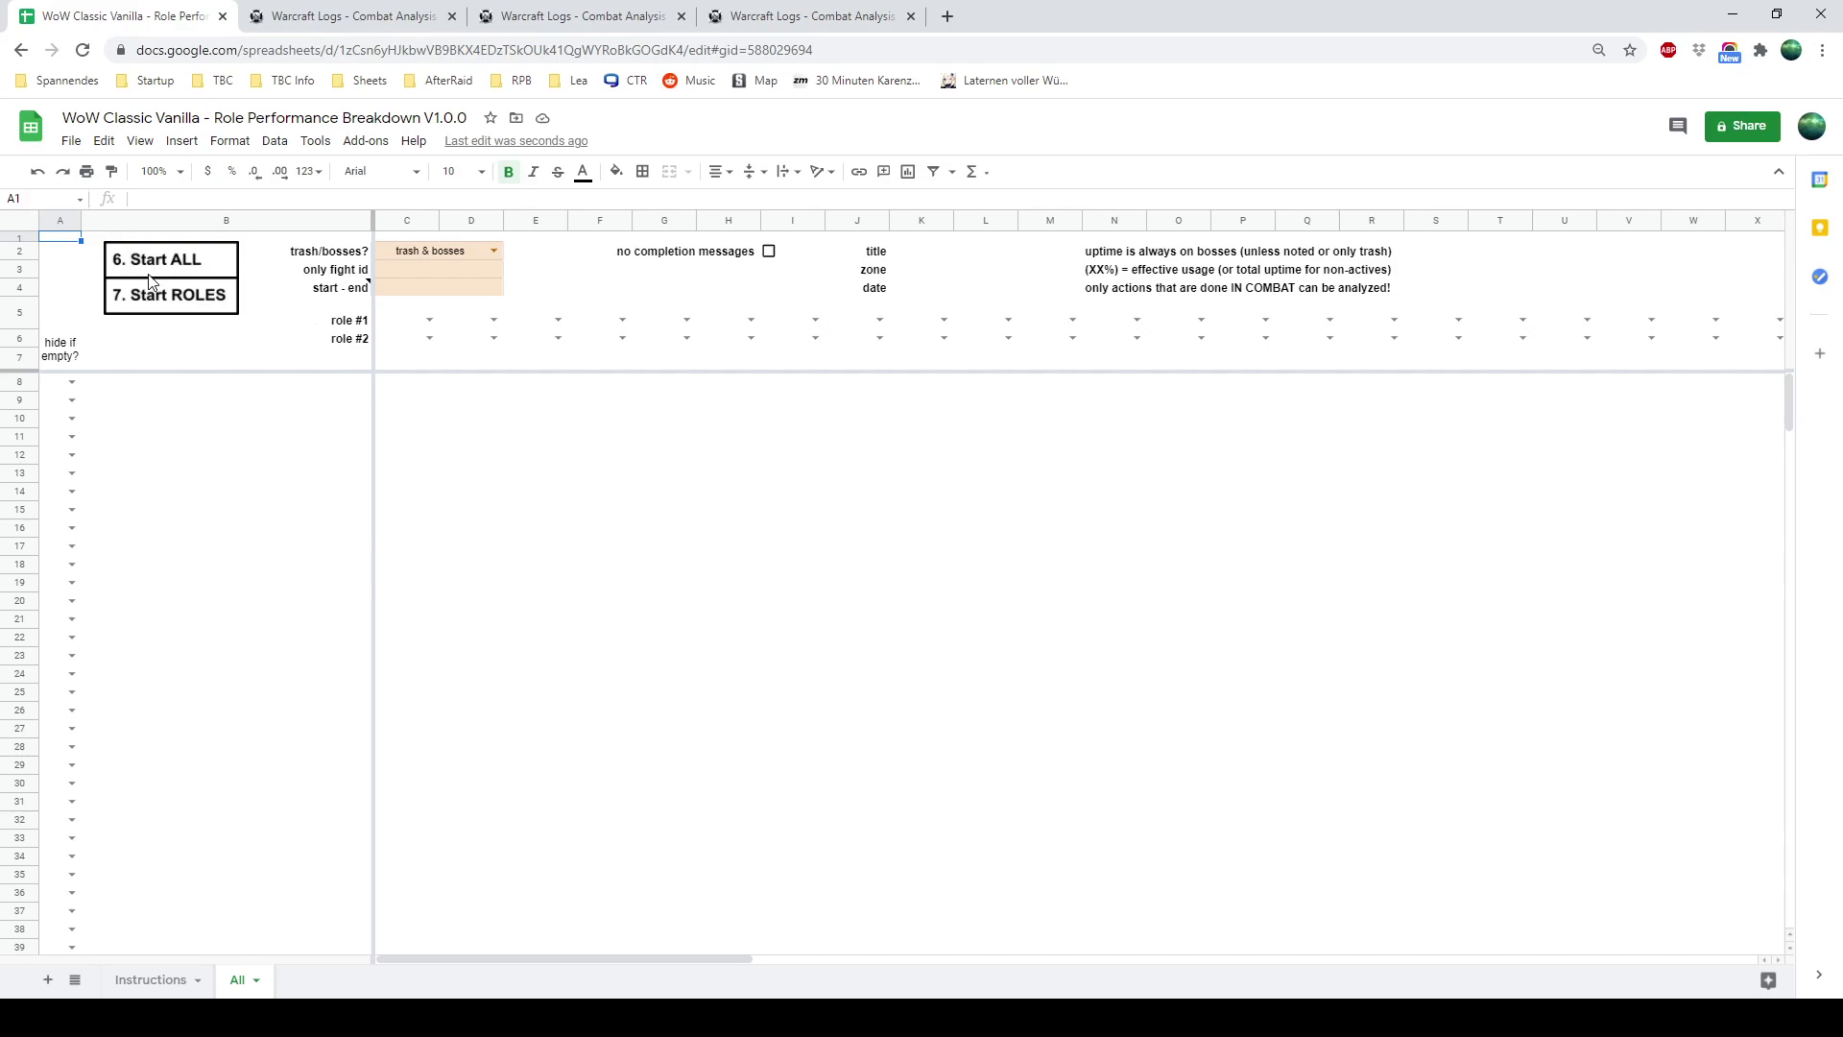
Run '6. Start ALL' and authorize the unverified API Call Logs script for your Google account
left_click(151, 271)
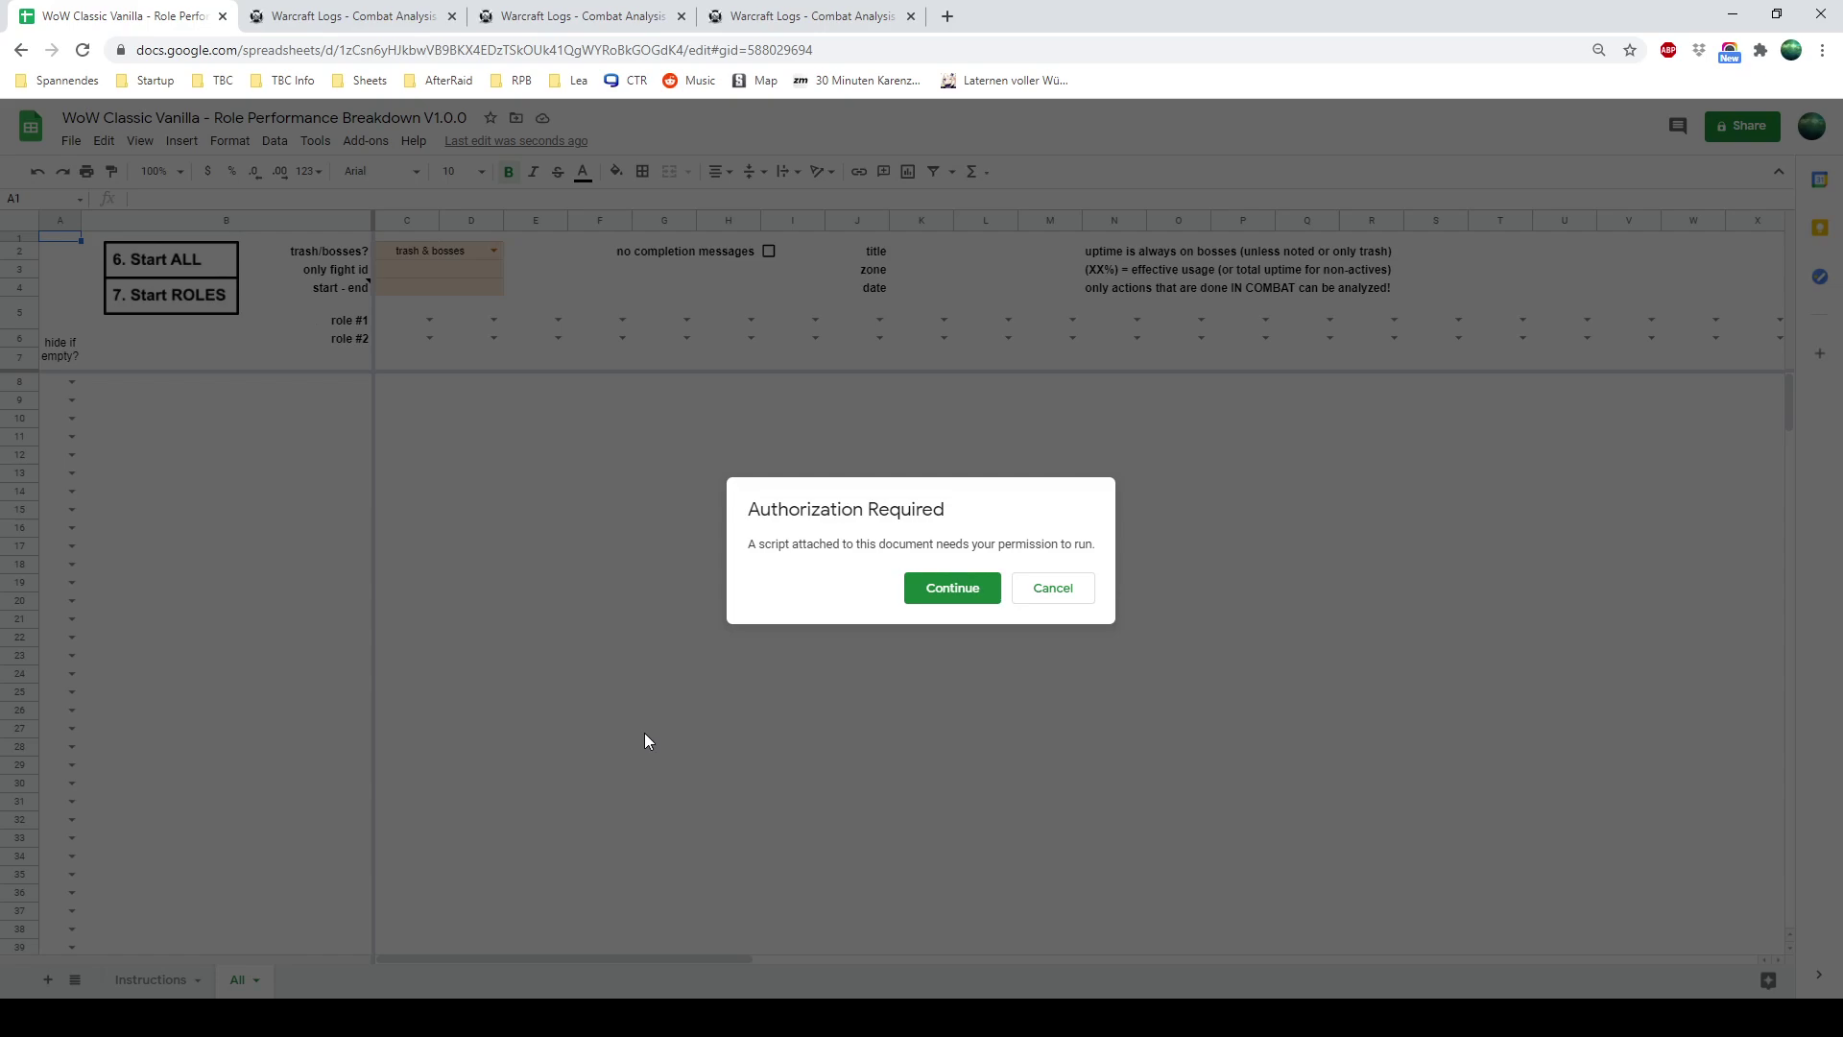
left_click(917, 586)
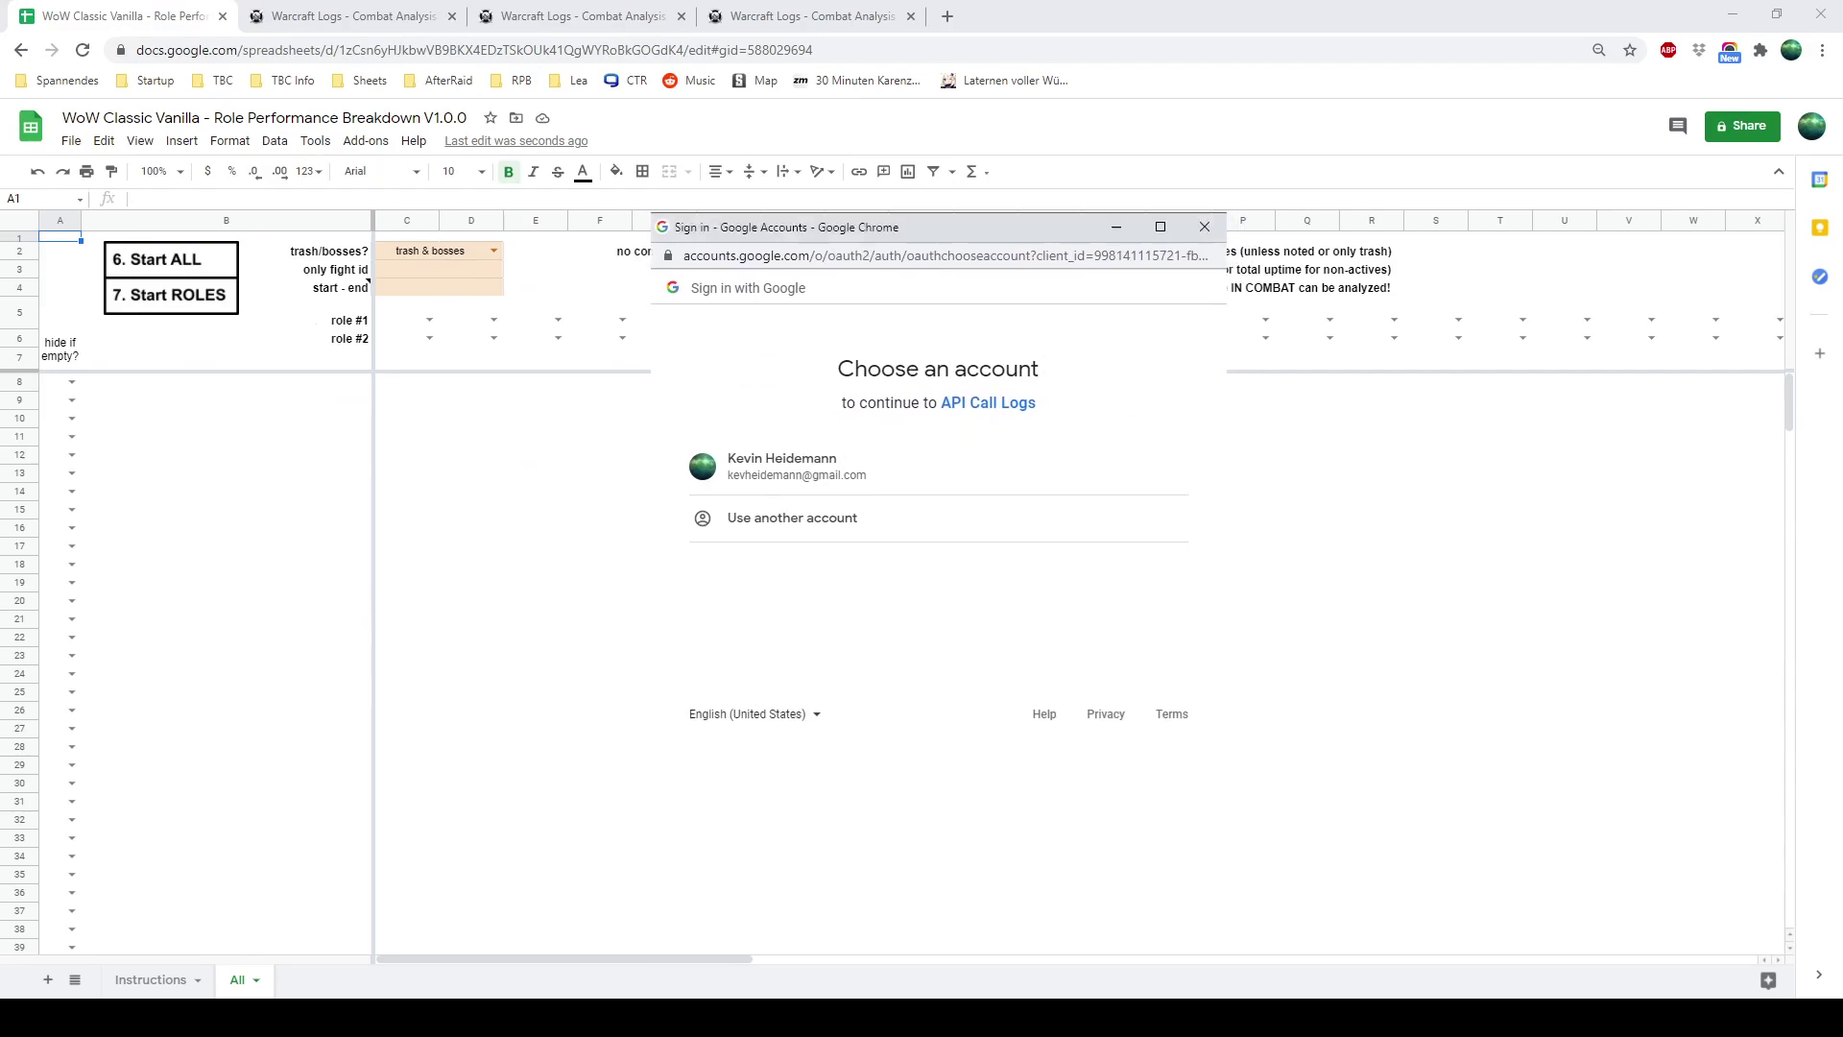
left_click(756, 474)
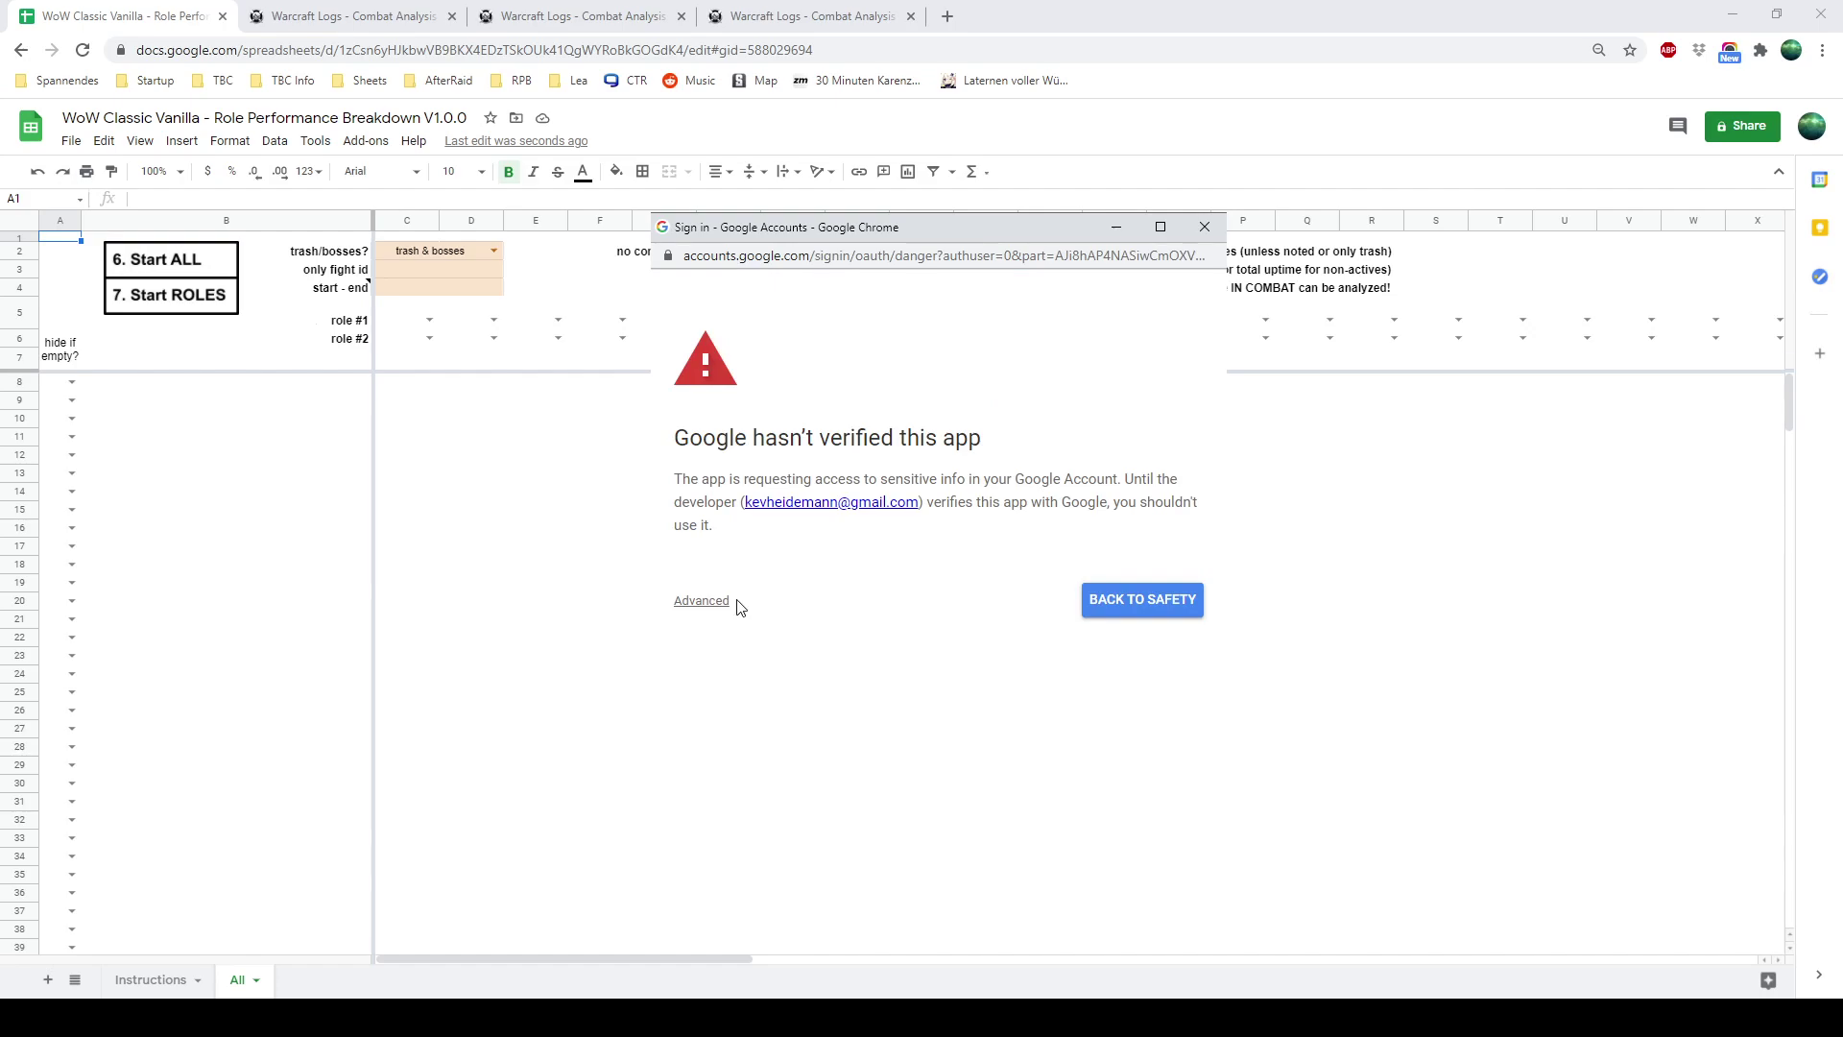
left_click(714, 603)
scroll(827, 632, "down", 1)
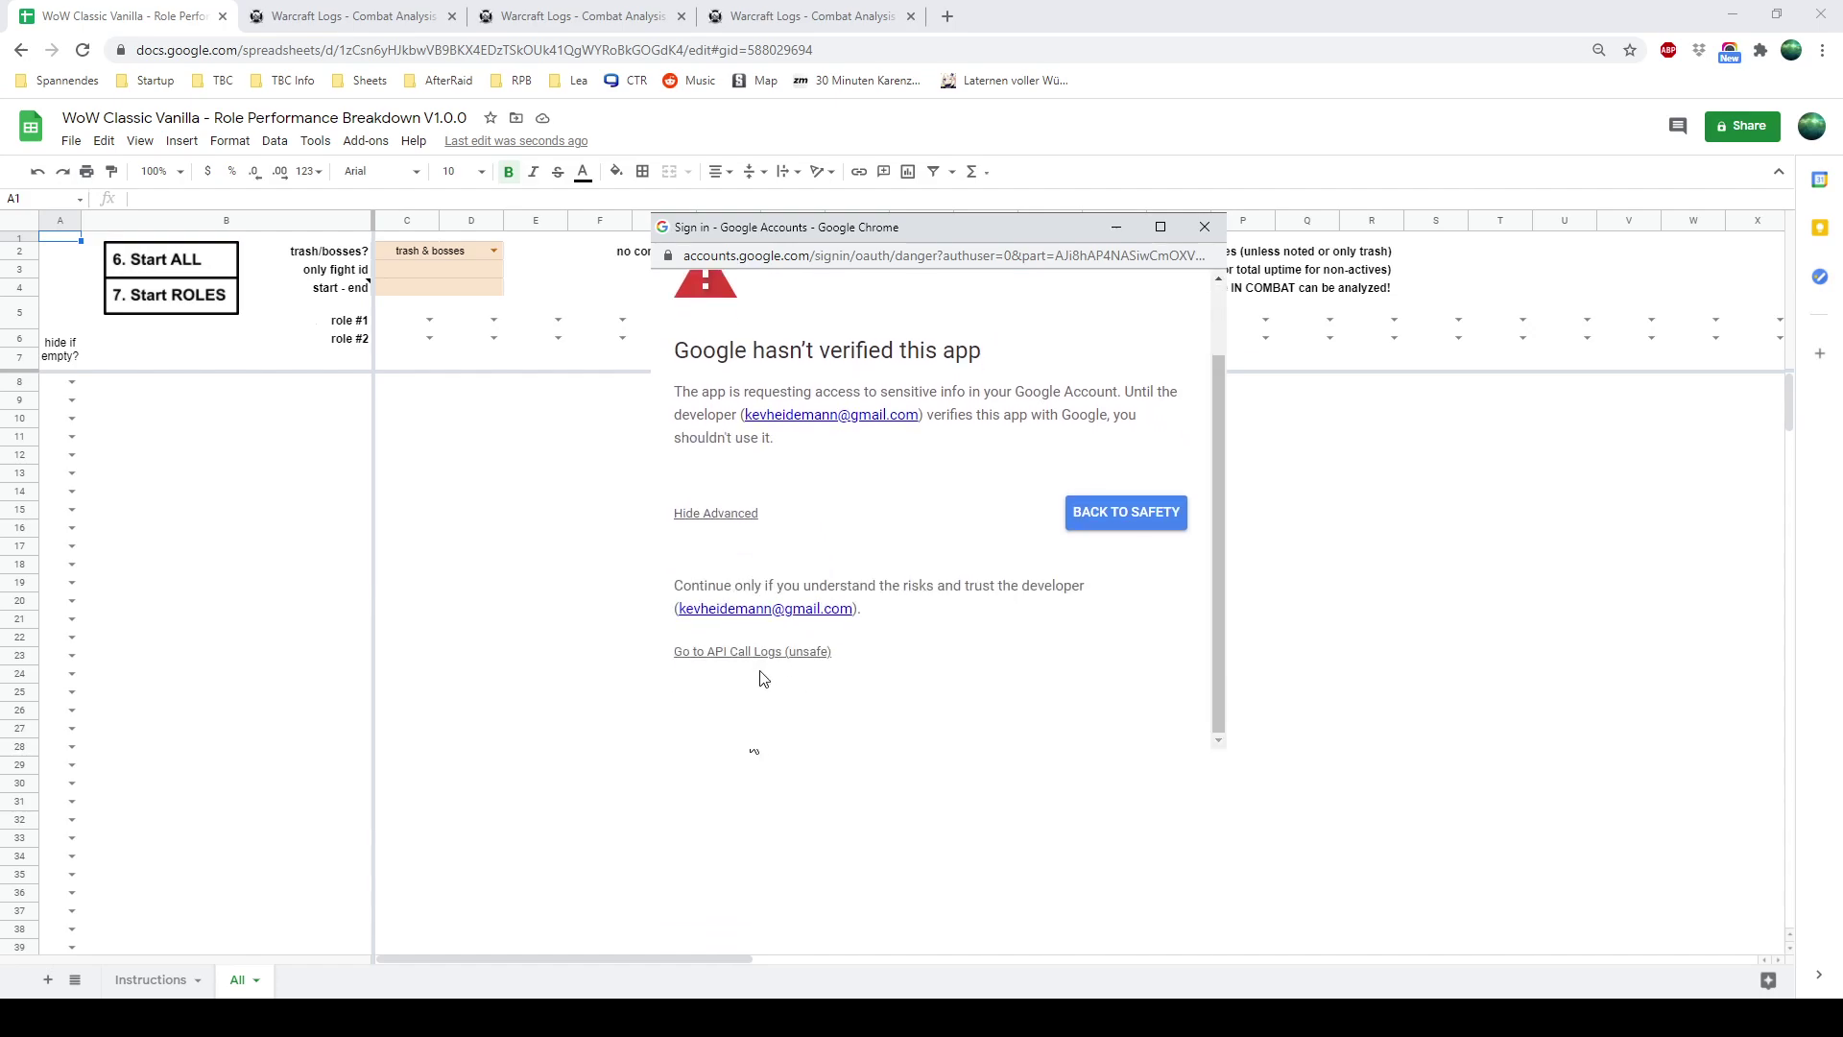
left_click(813, 653)
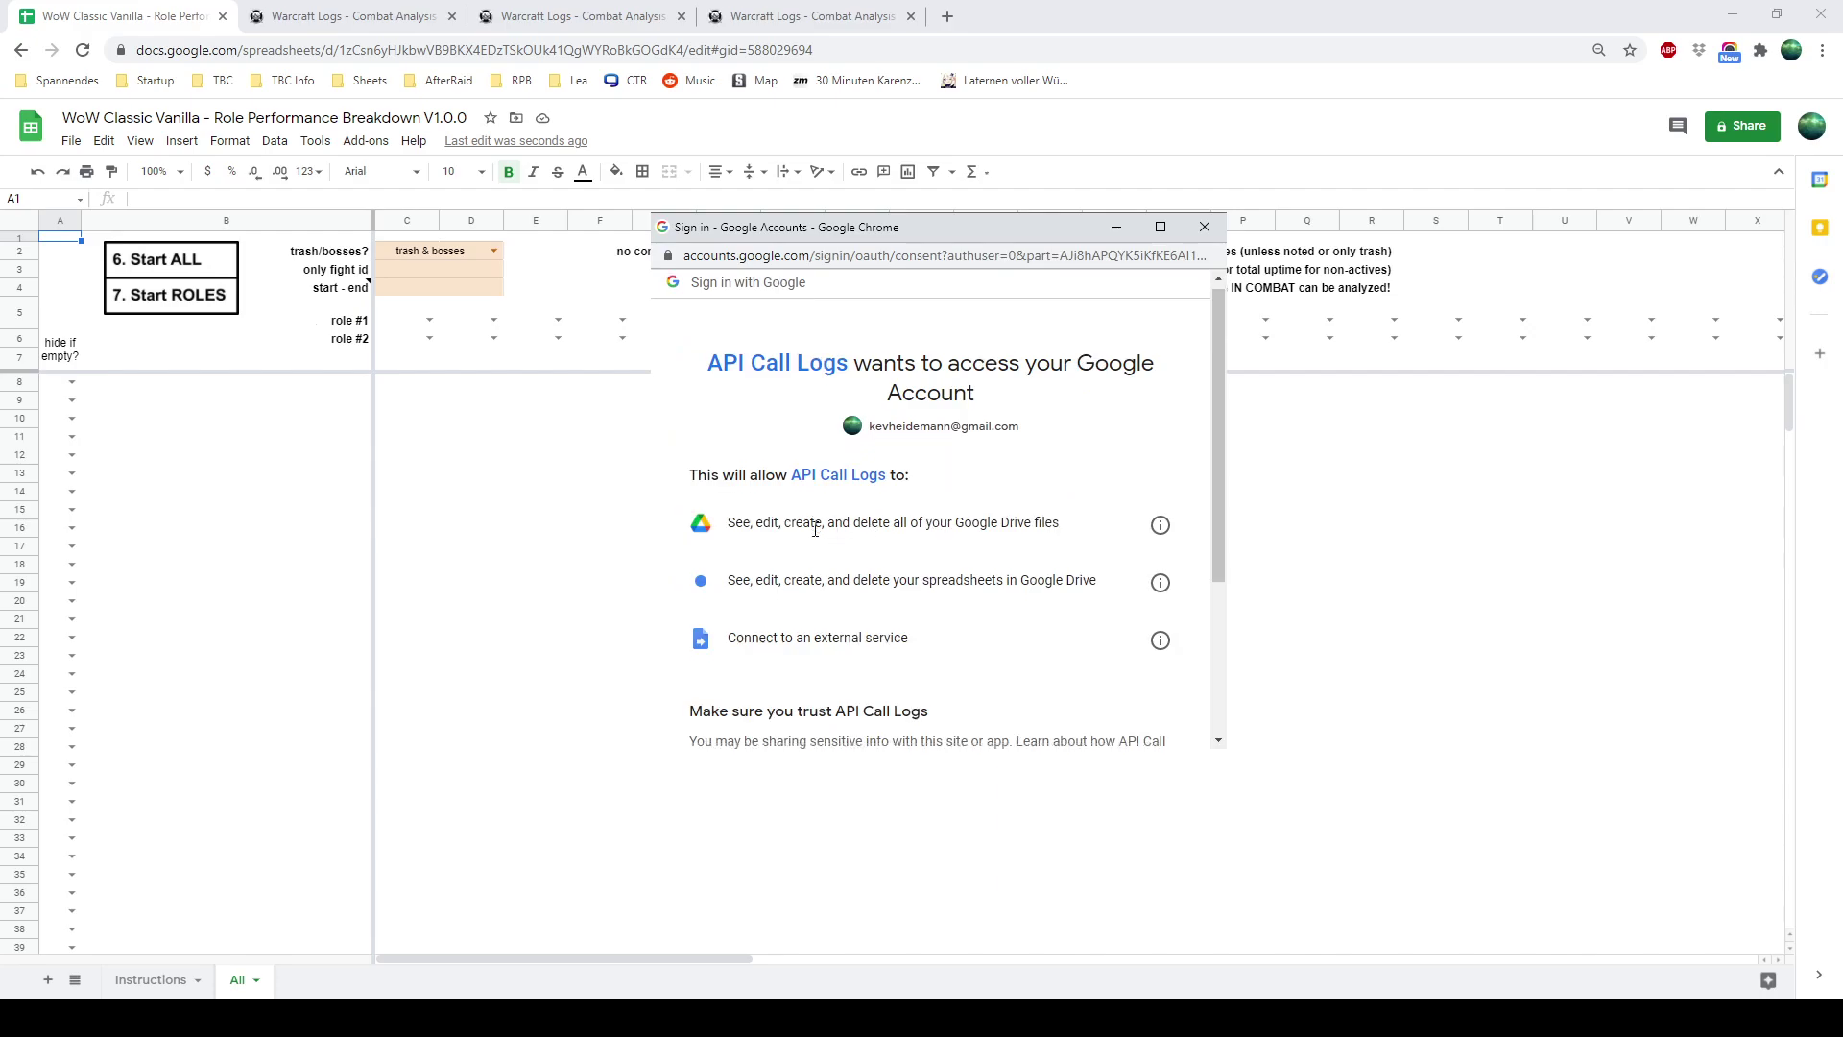
scroll(845, 499, "down", 1)
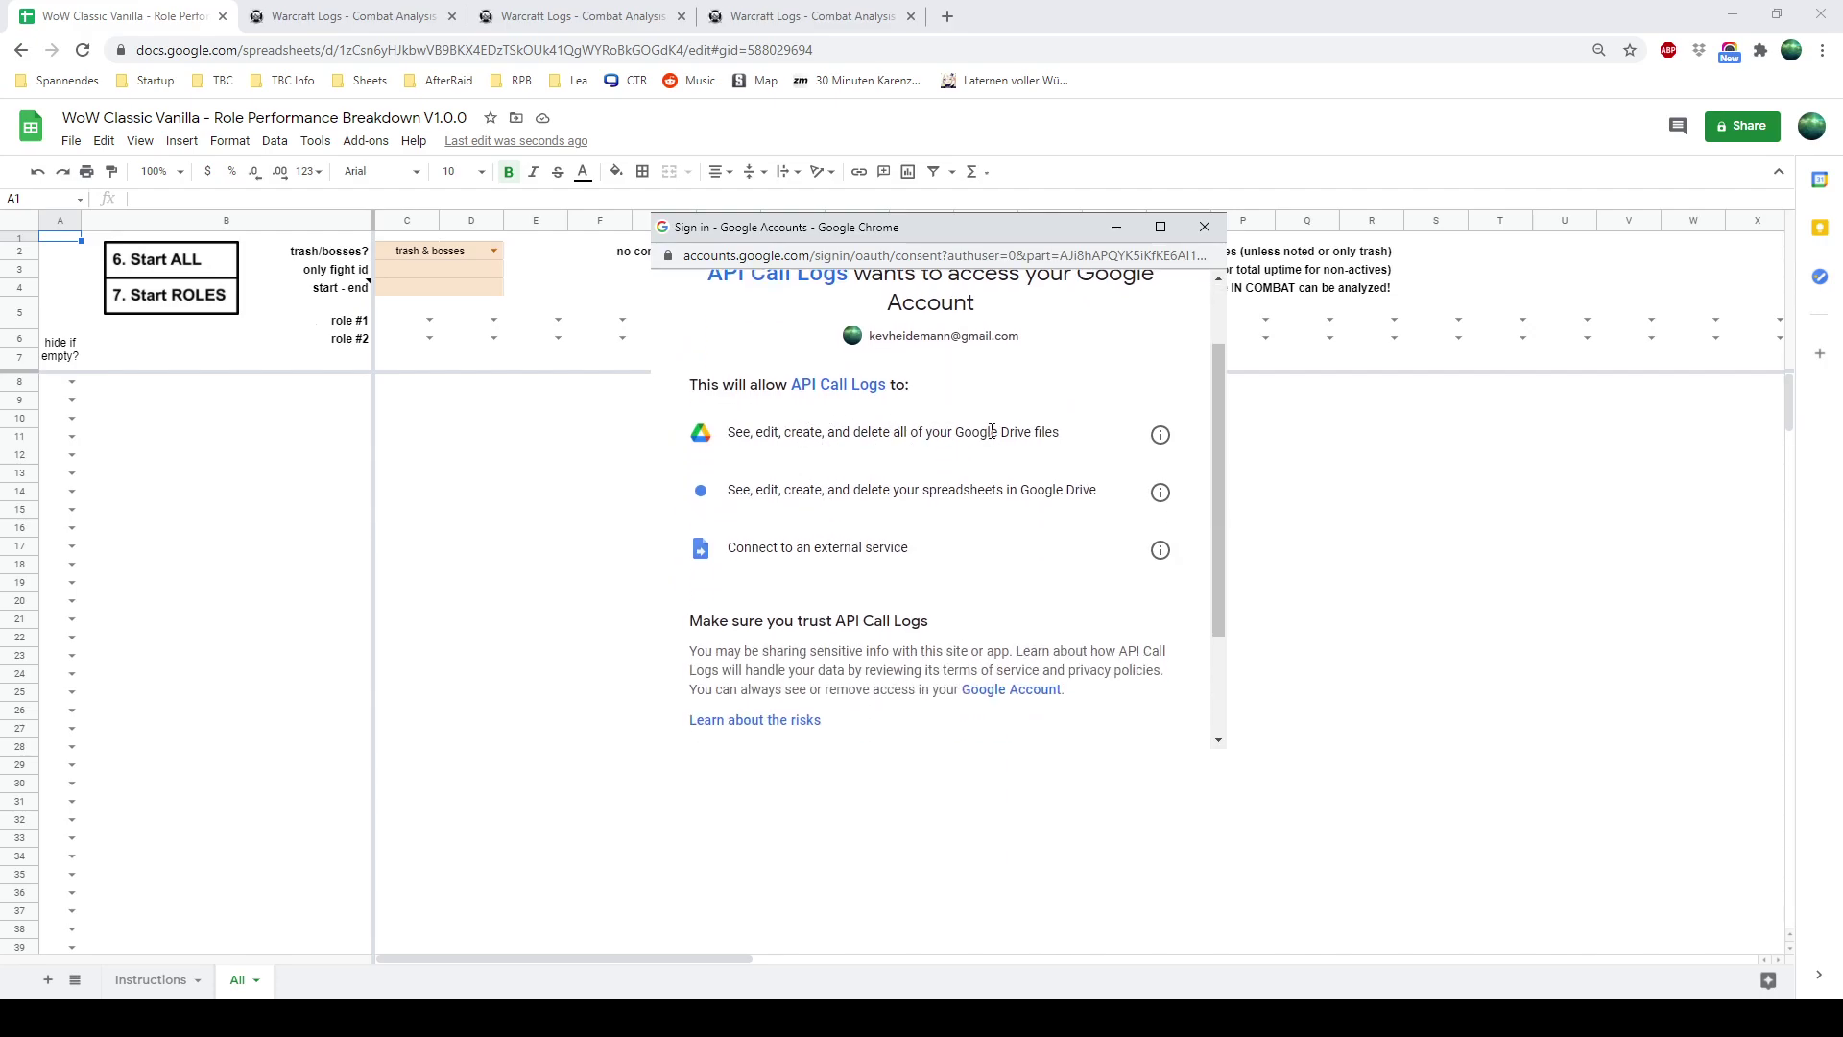
scroll(991, 432, "down", 1)
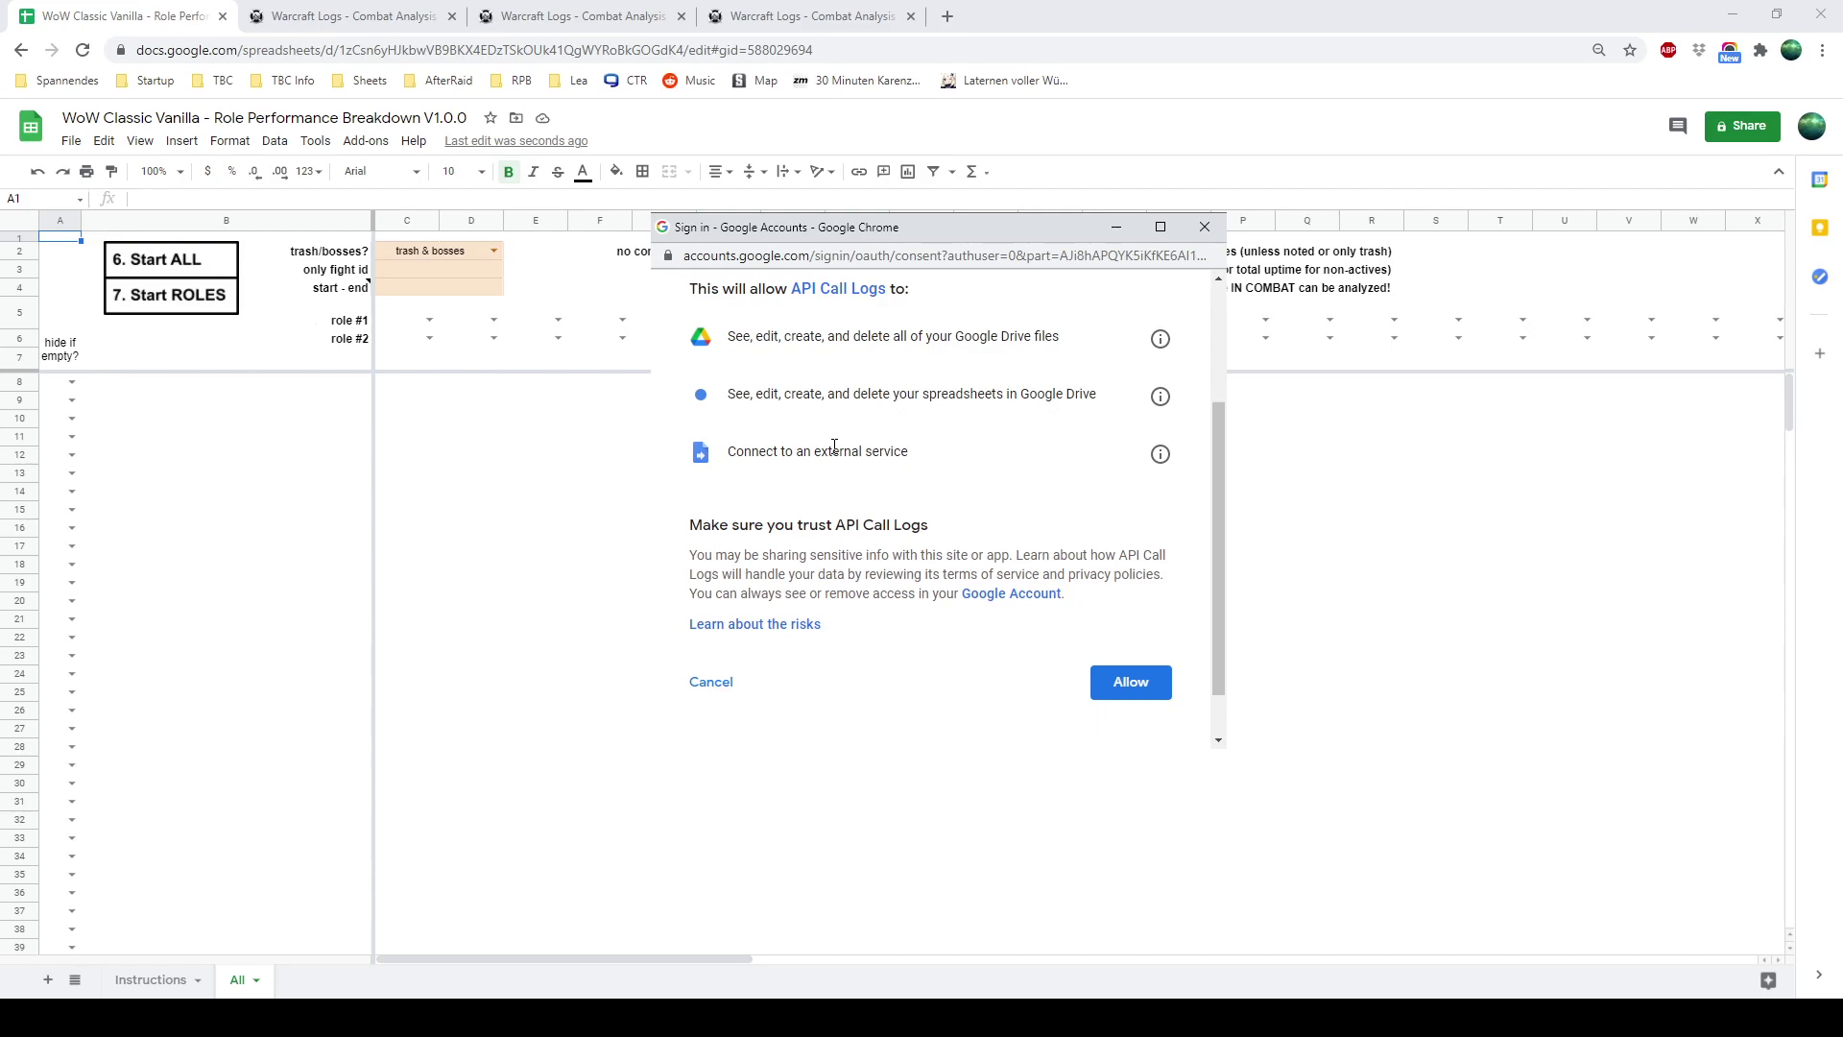
left_click(1133, 683)
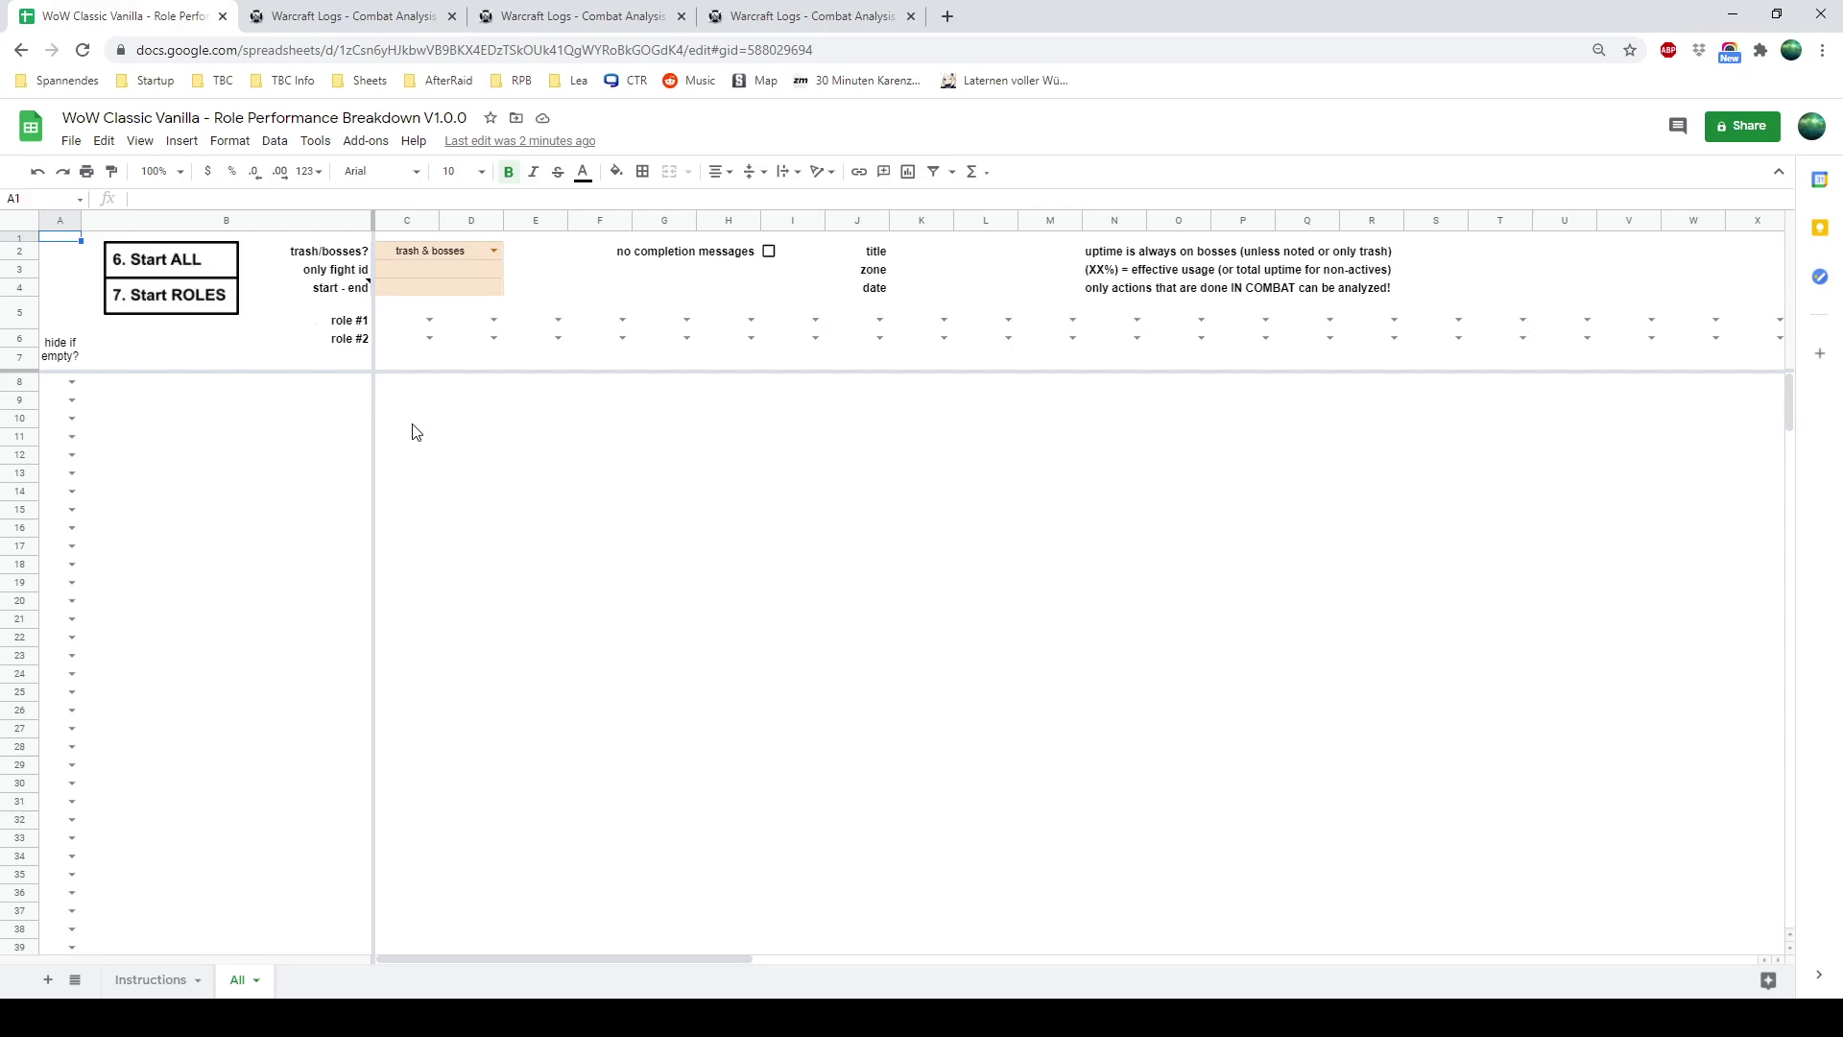
Rerun '6. Start ALL', glancing at the Instructions sheet before returning to All
left_click(217, 275)
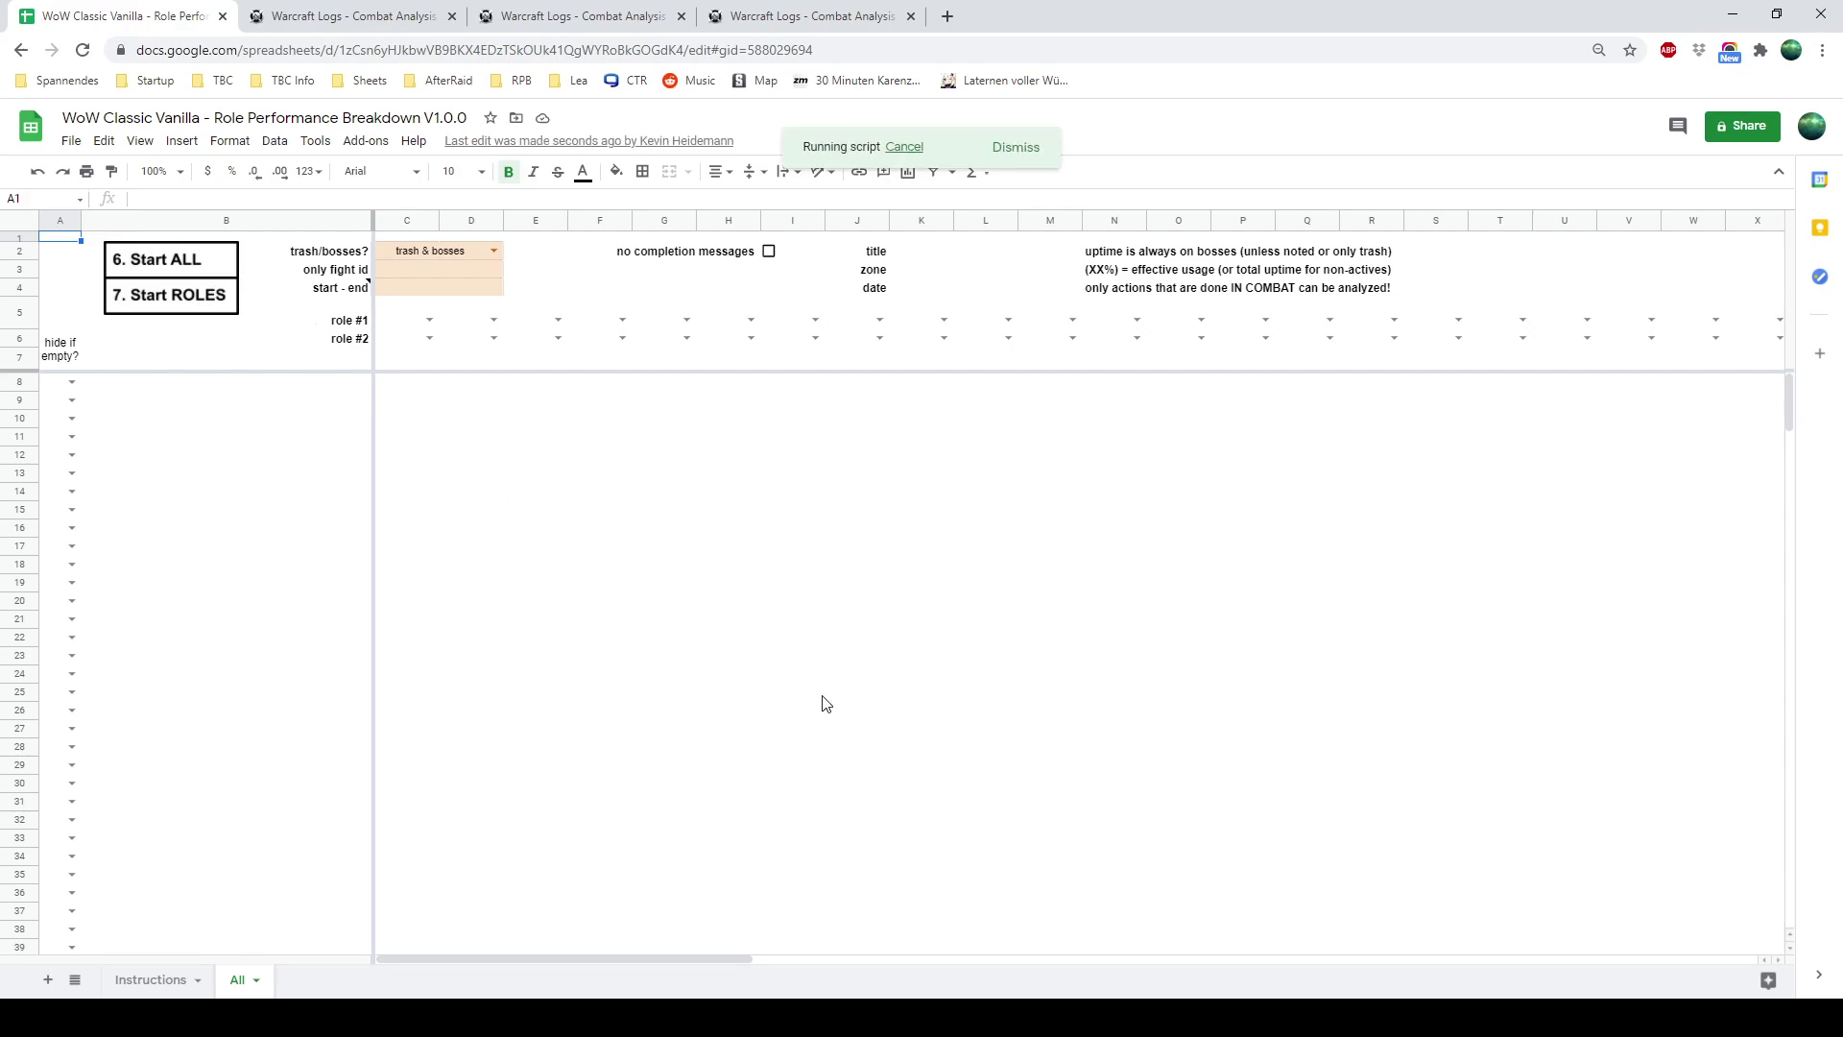
left_click(150, 979)
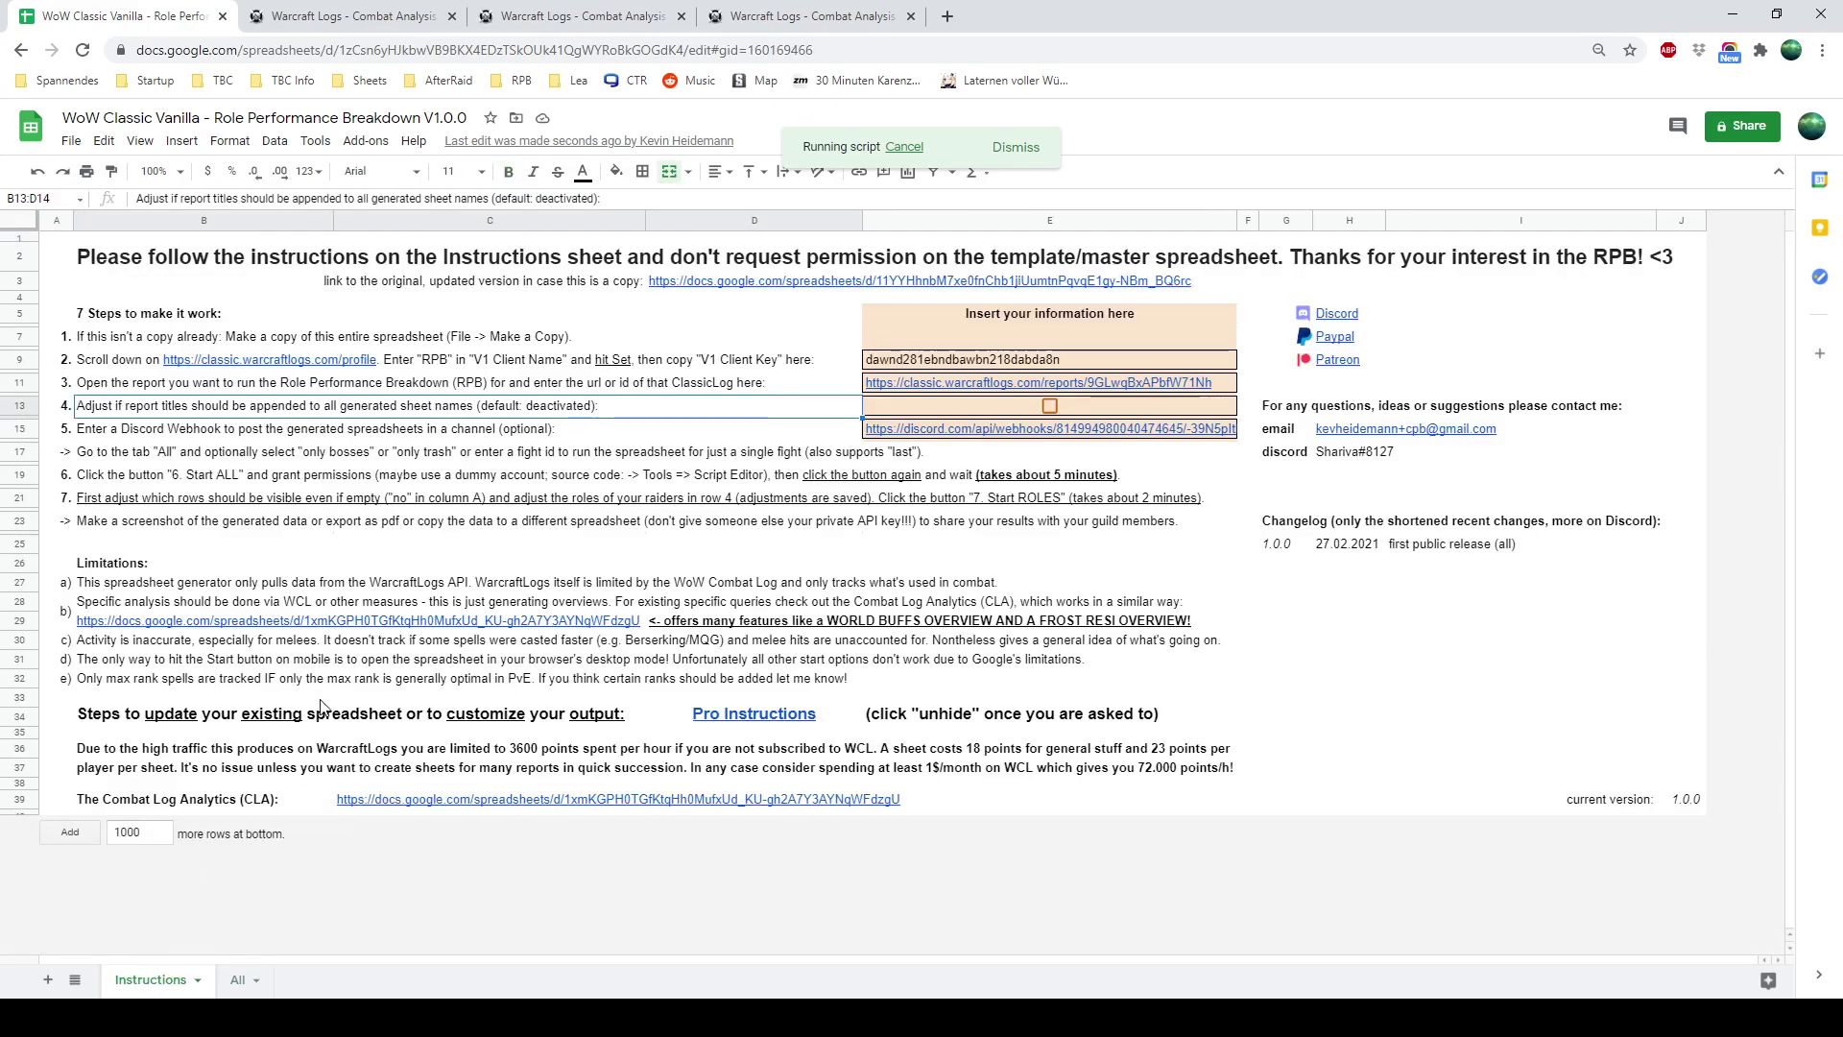
left_click(243, 990)
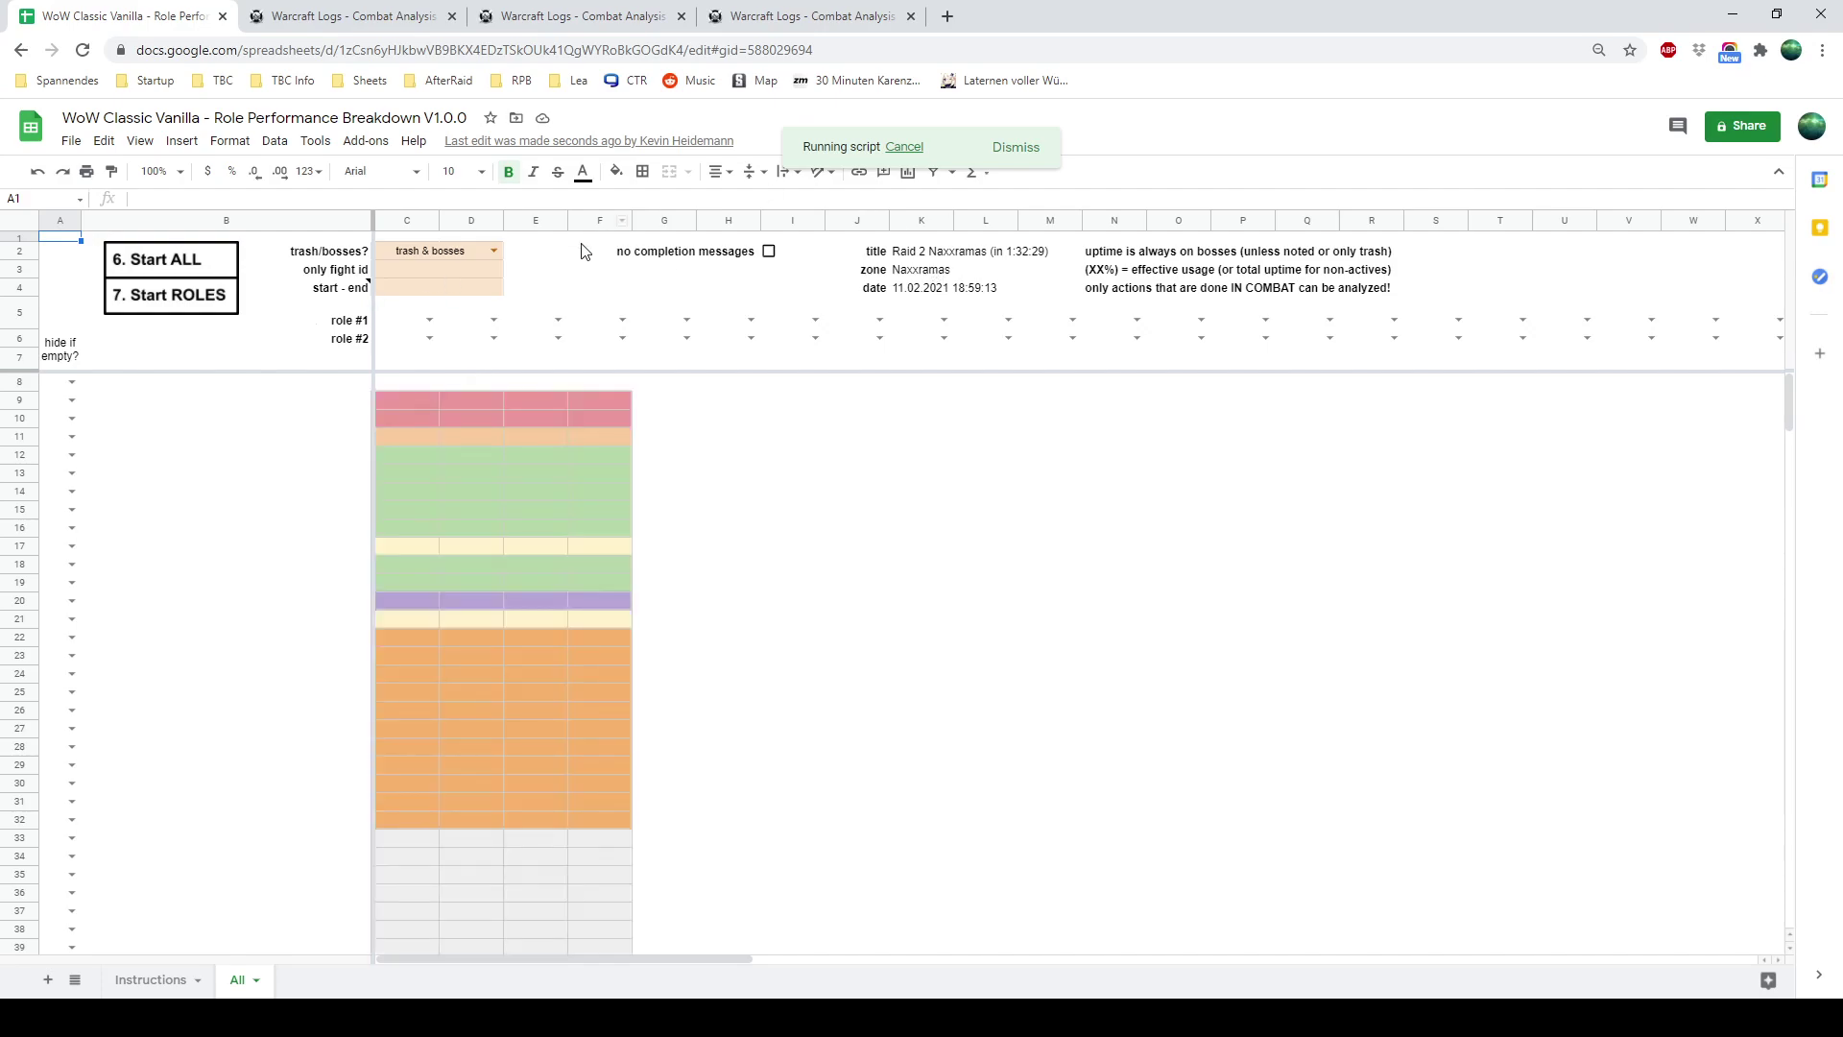
Leave the C2 fight filter set to 'trash & bosses'
left_click(495, 252)
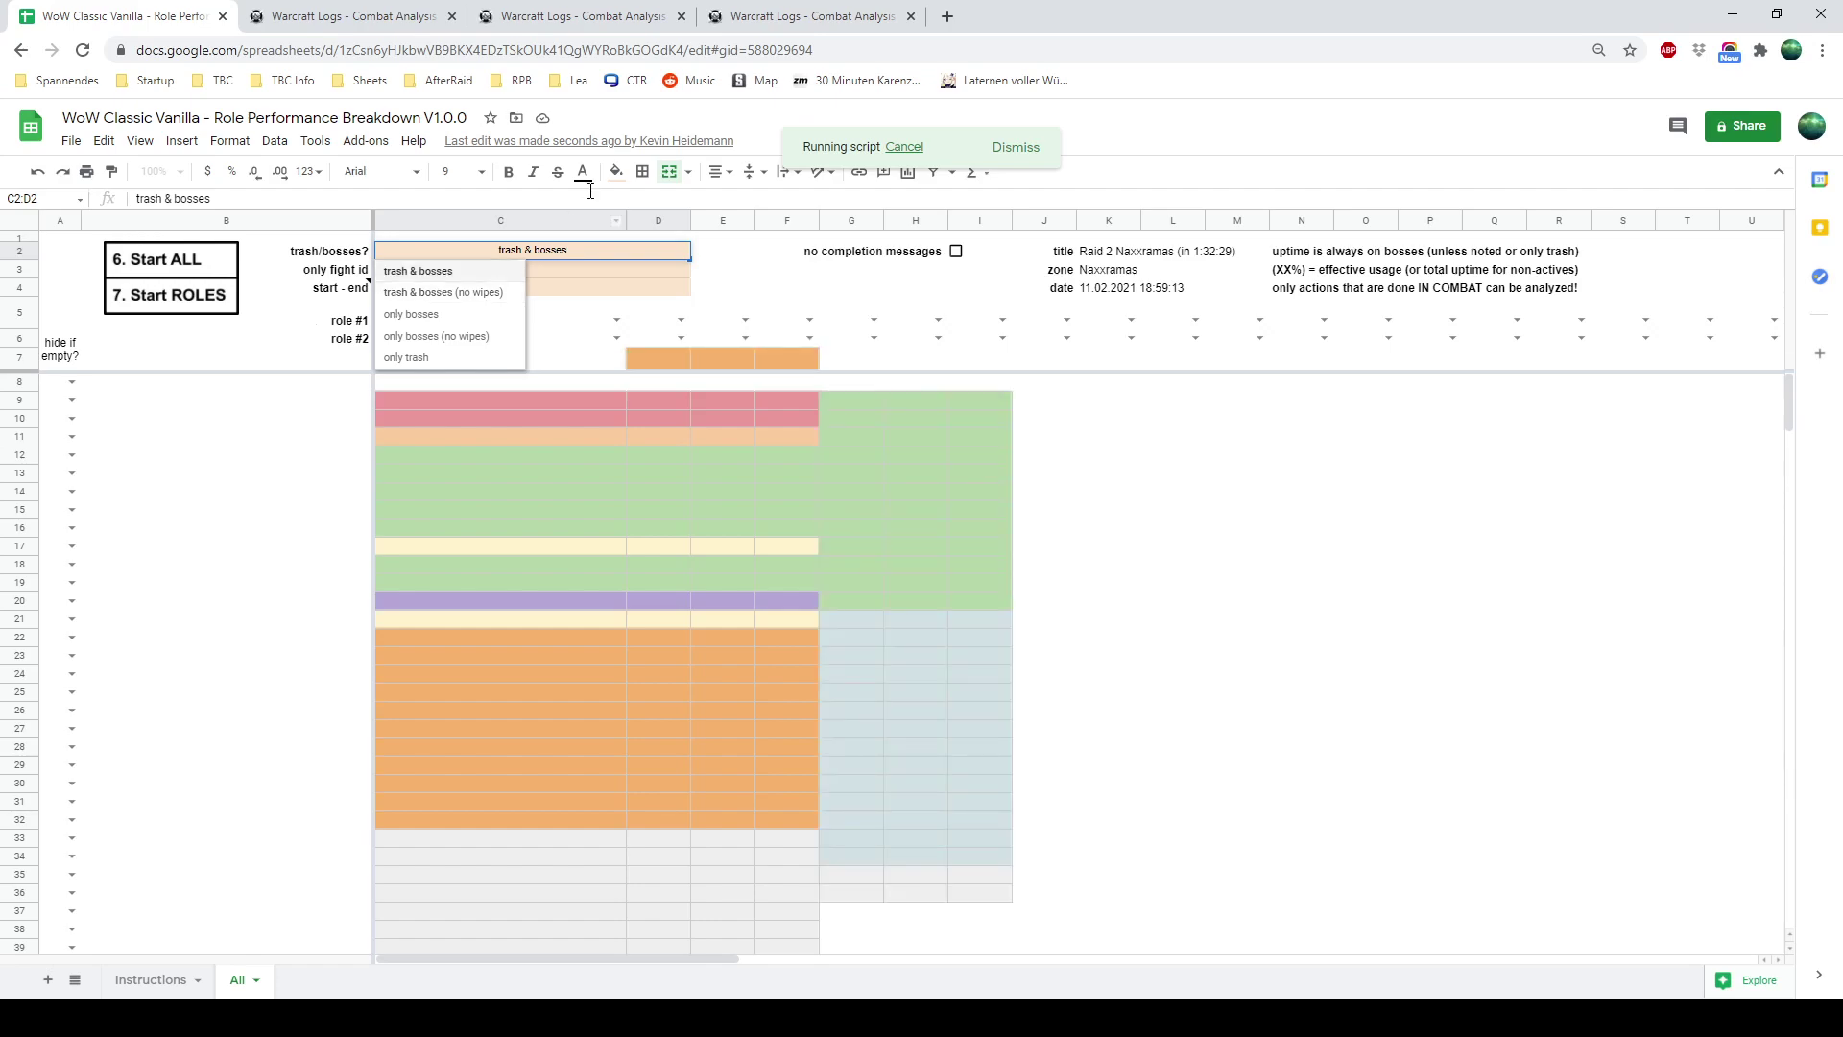
left_click(576, 266)
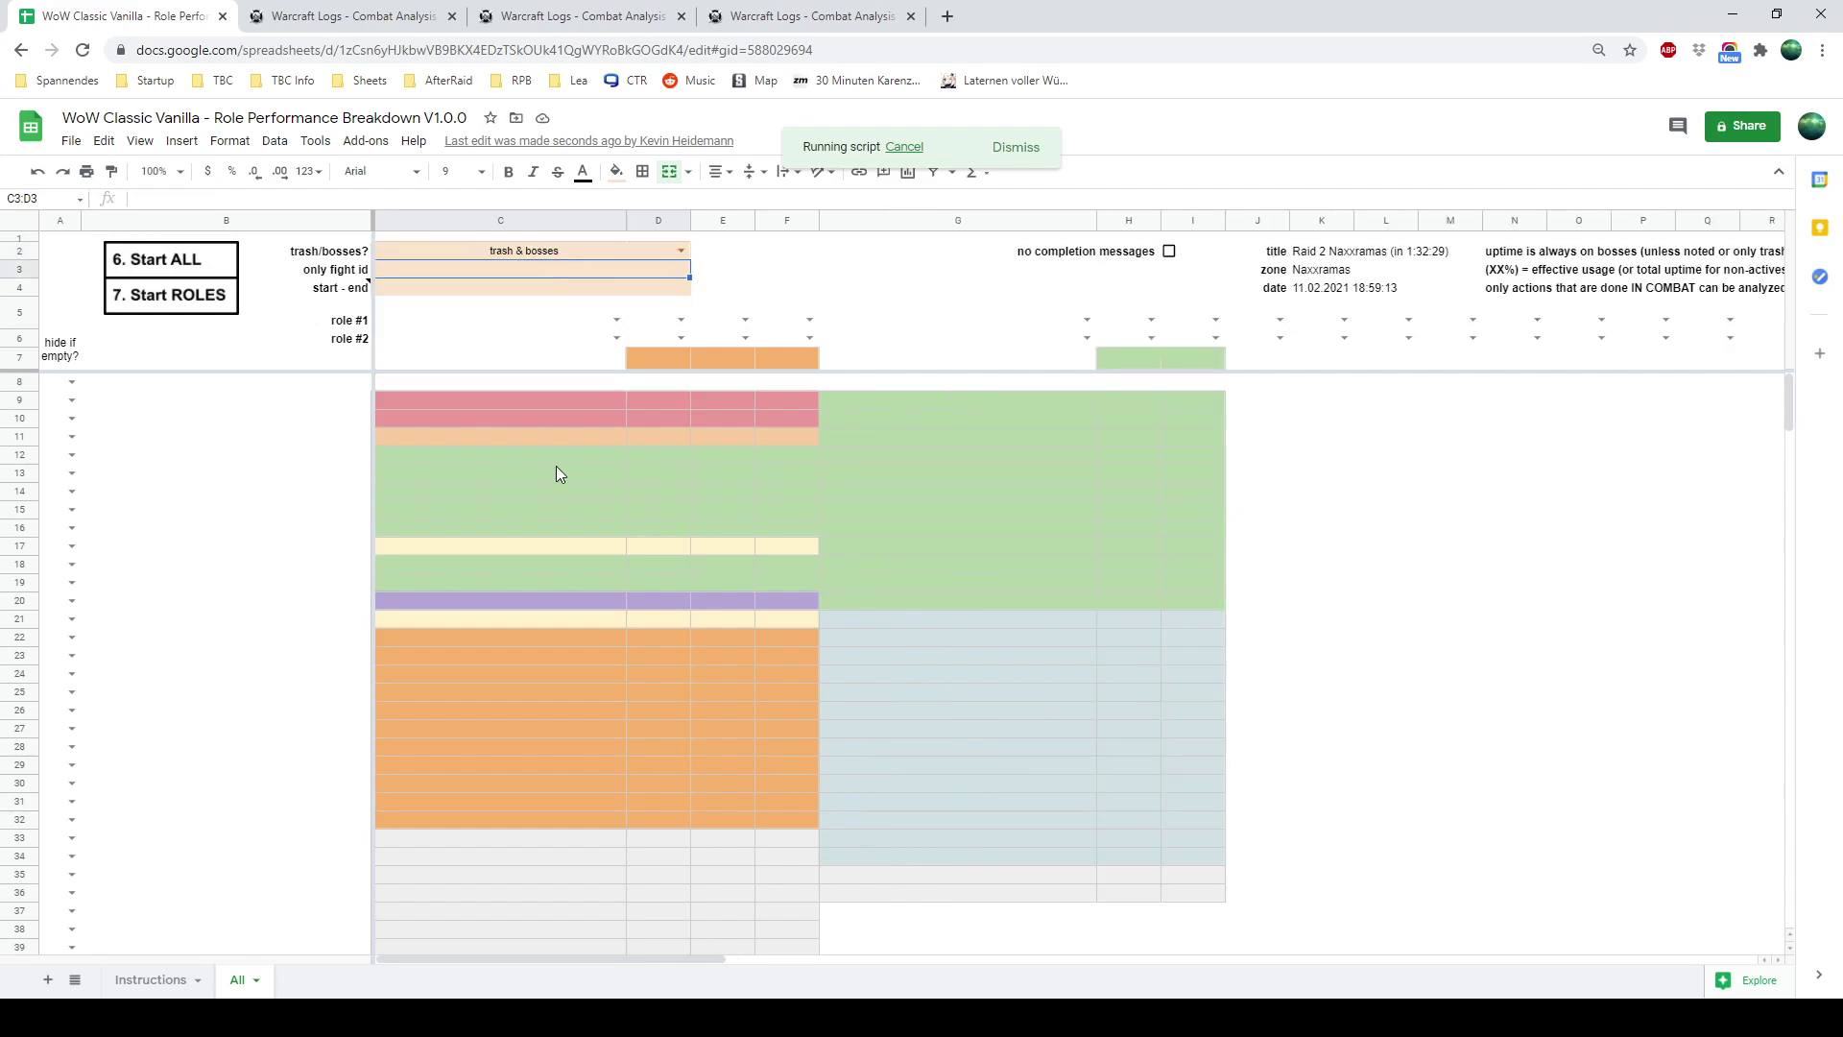
Open the Sapphiron Normal fight in the Raid 2 Naxxramas report tab
left_click(811, 17)
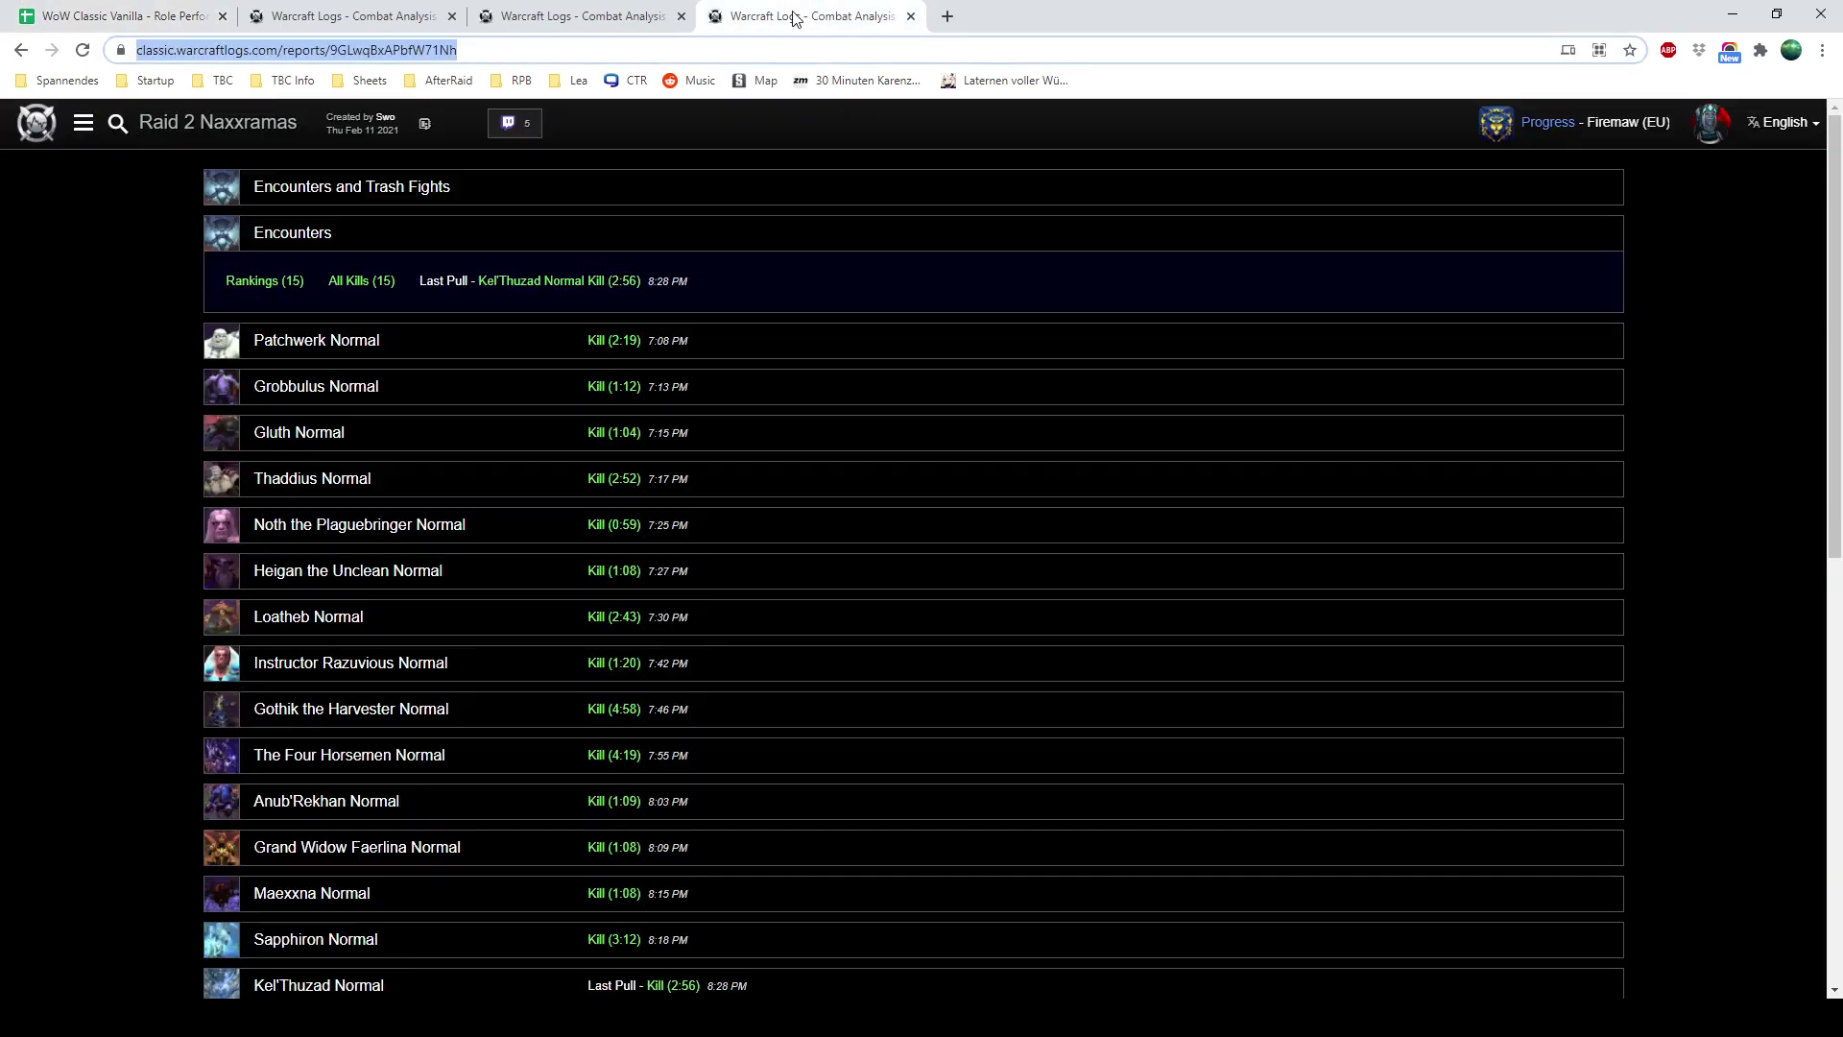
scroll(288, 816, "down", 1)
left_click(395, 839)
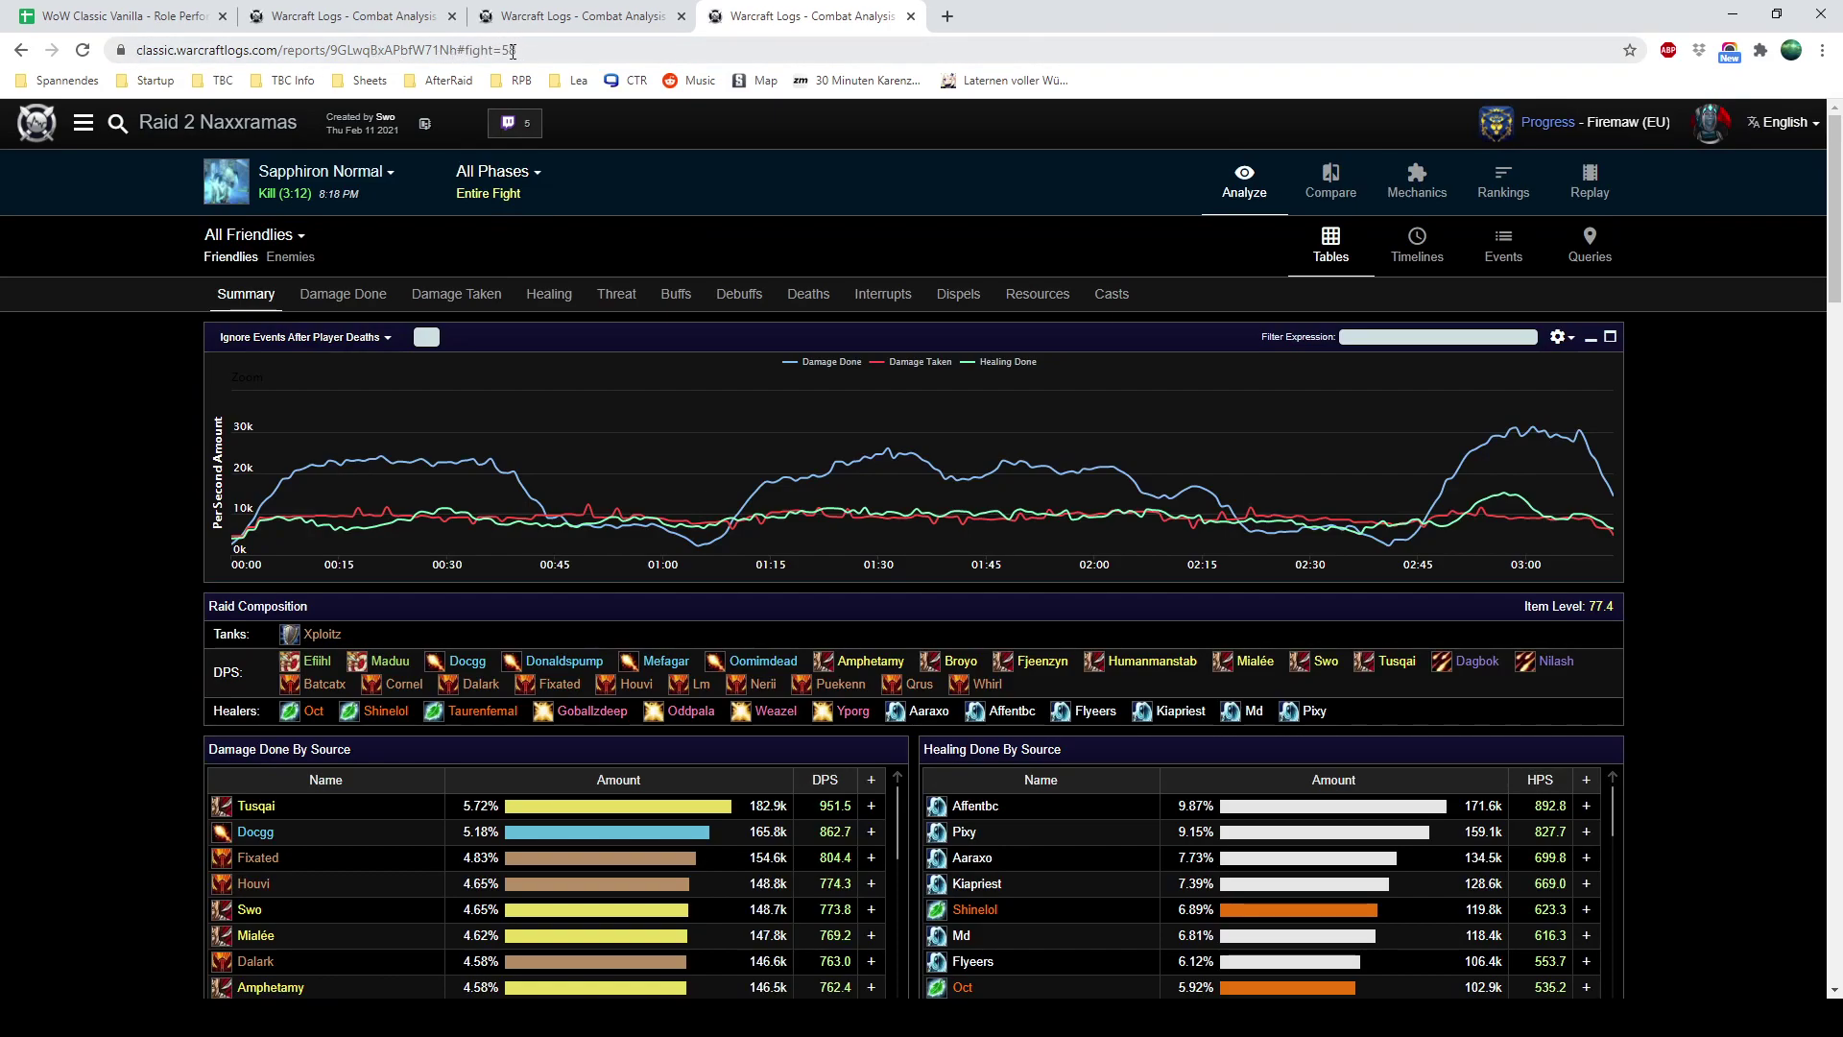
Try 58 as the only fight id in C3, then delete it to leave the field empty
left_click(184, 24)
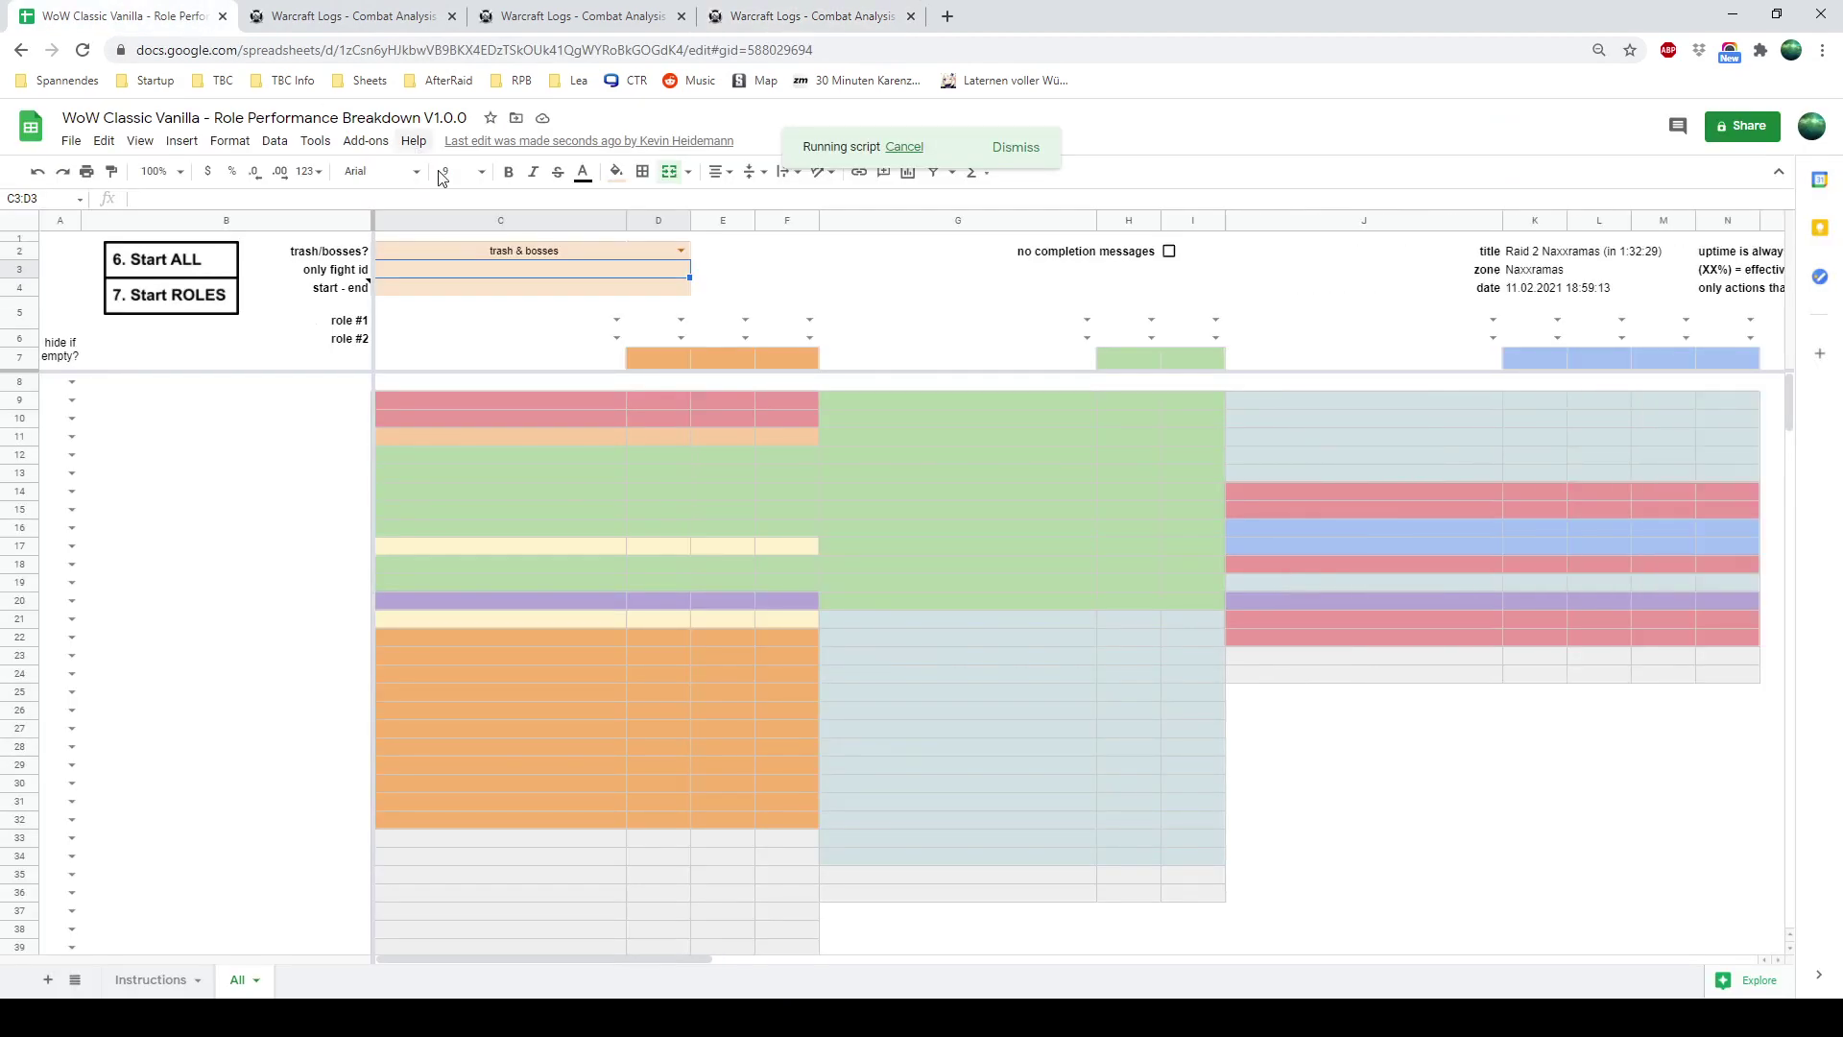
type("58")
key("Return")
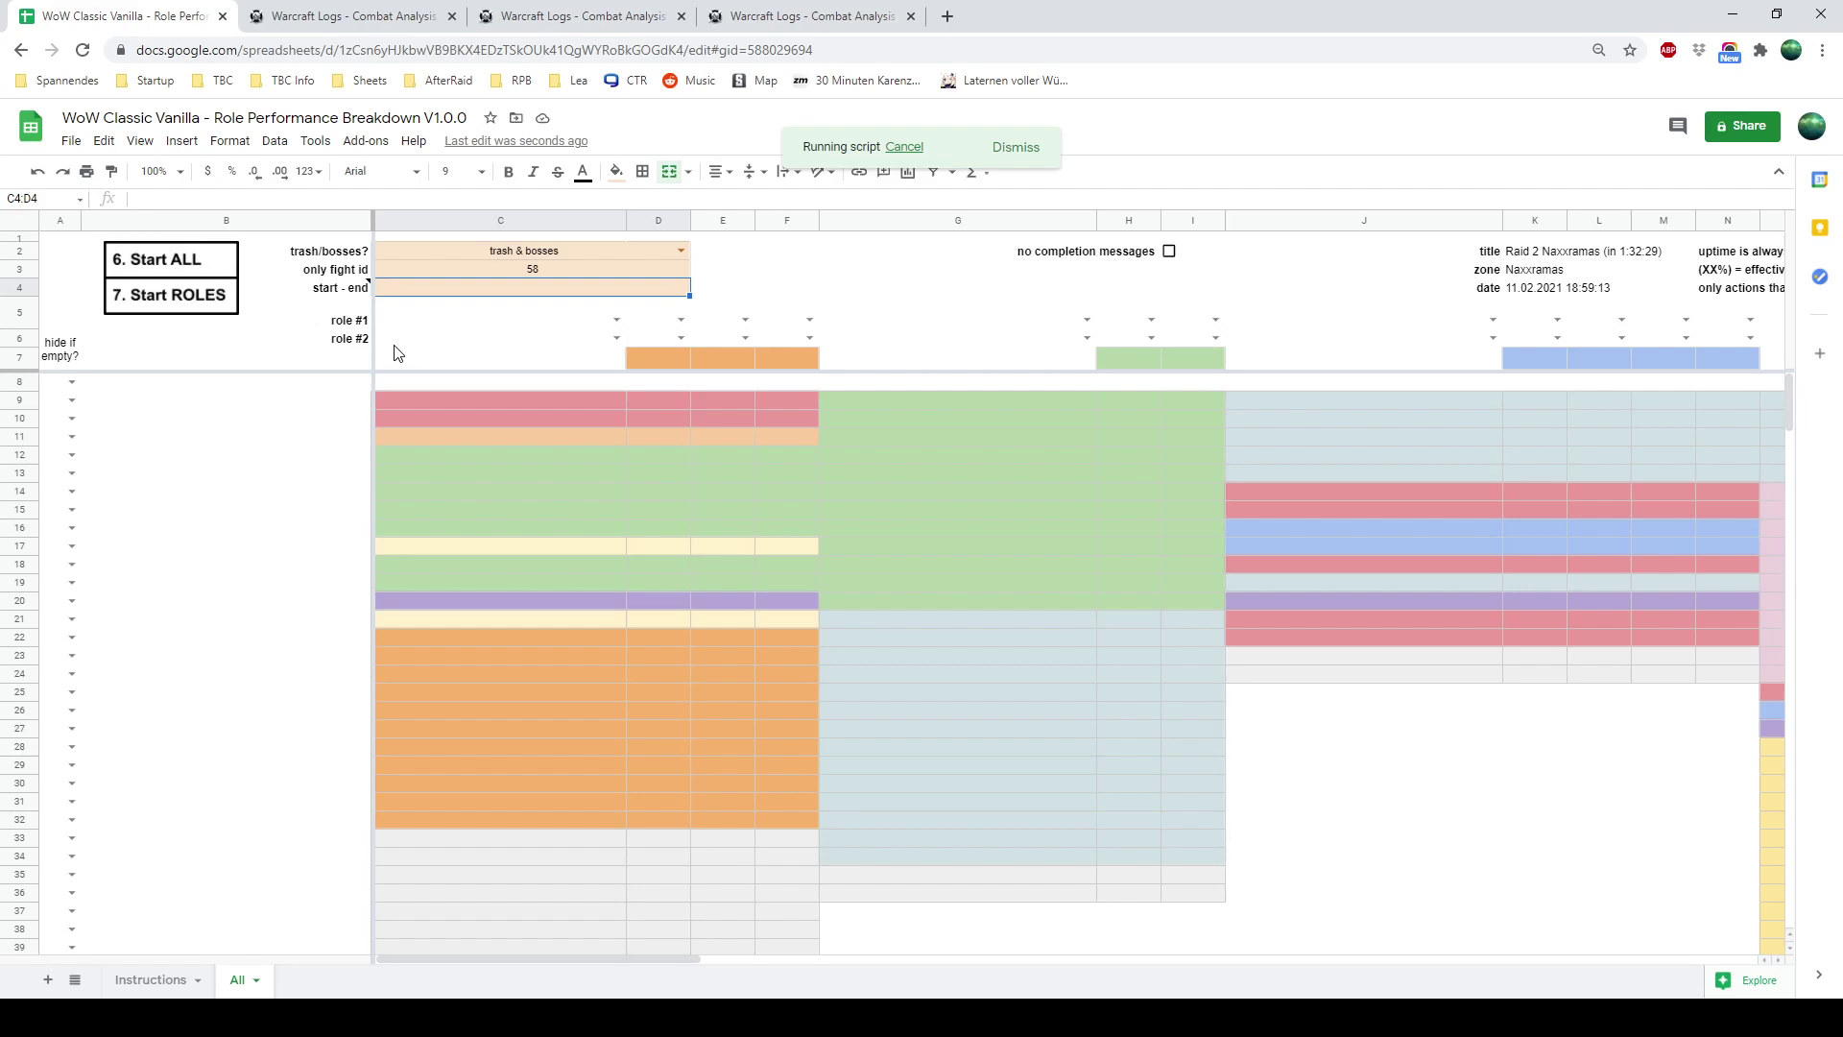
left_click(517, 273)
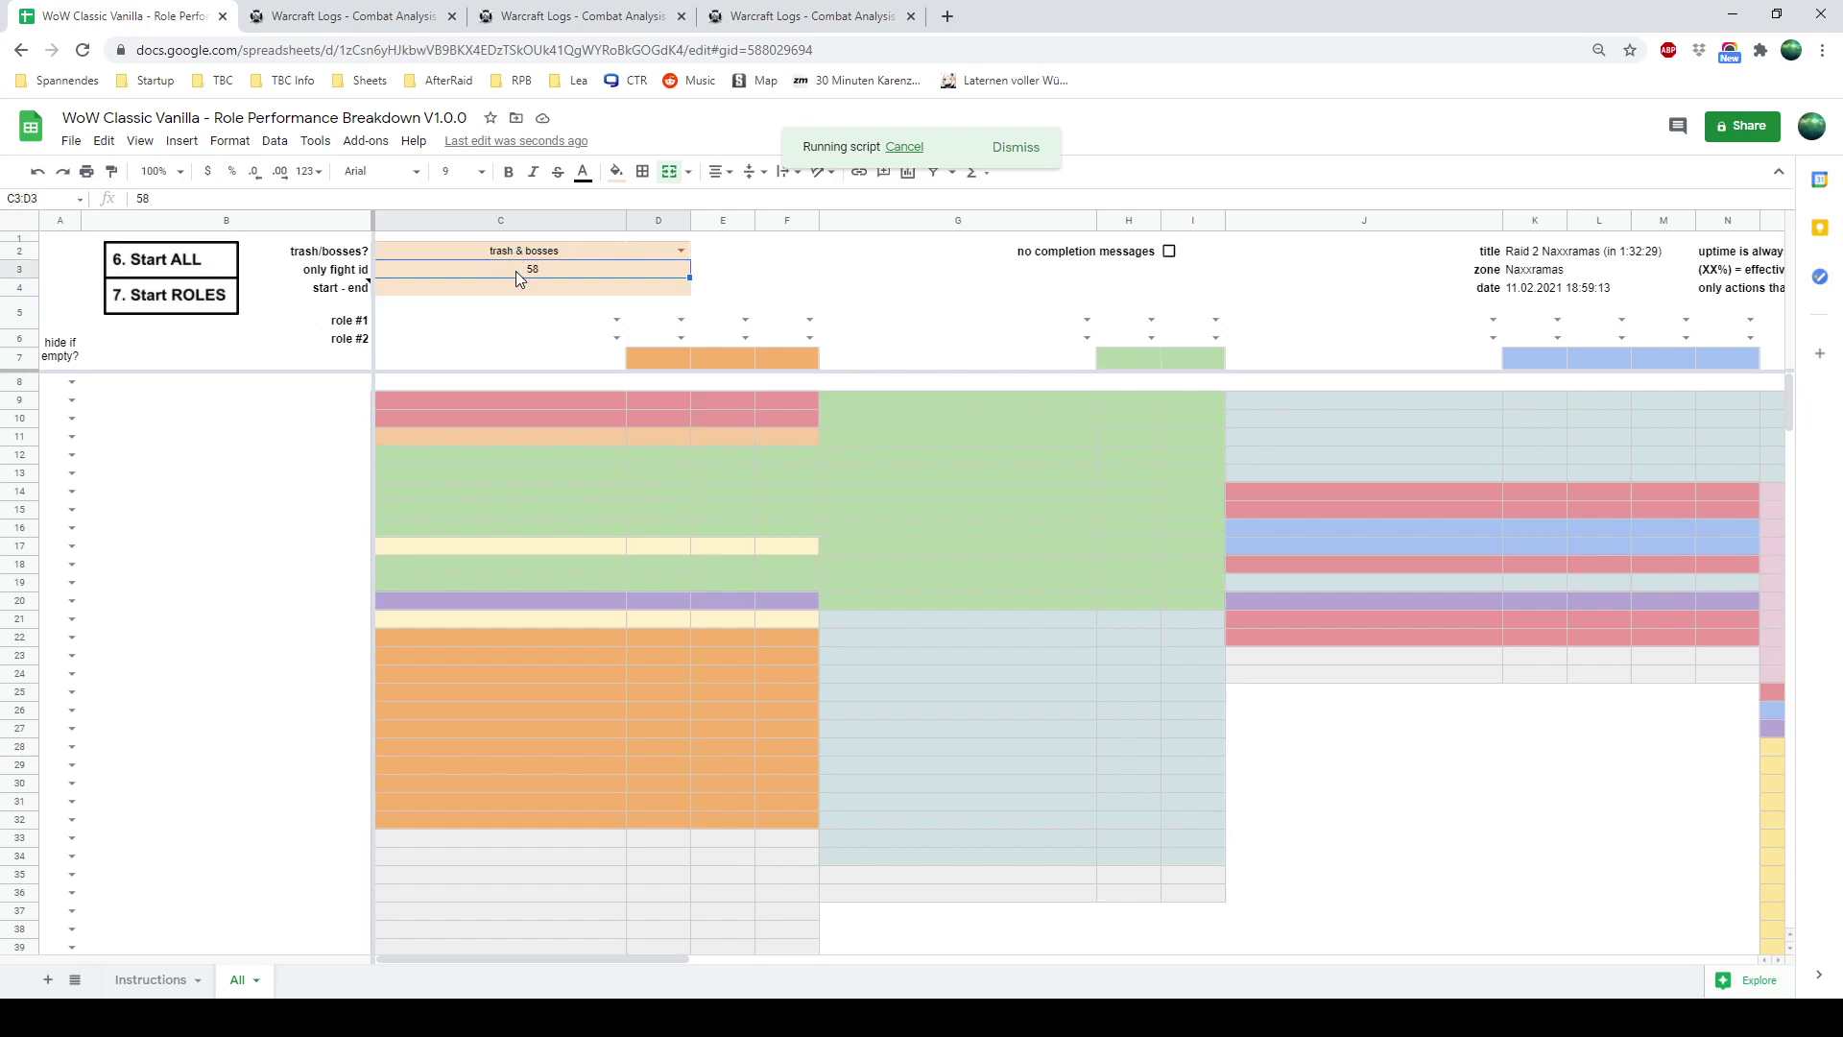
key("Delete")
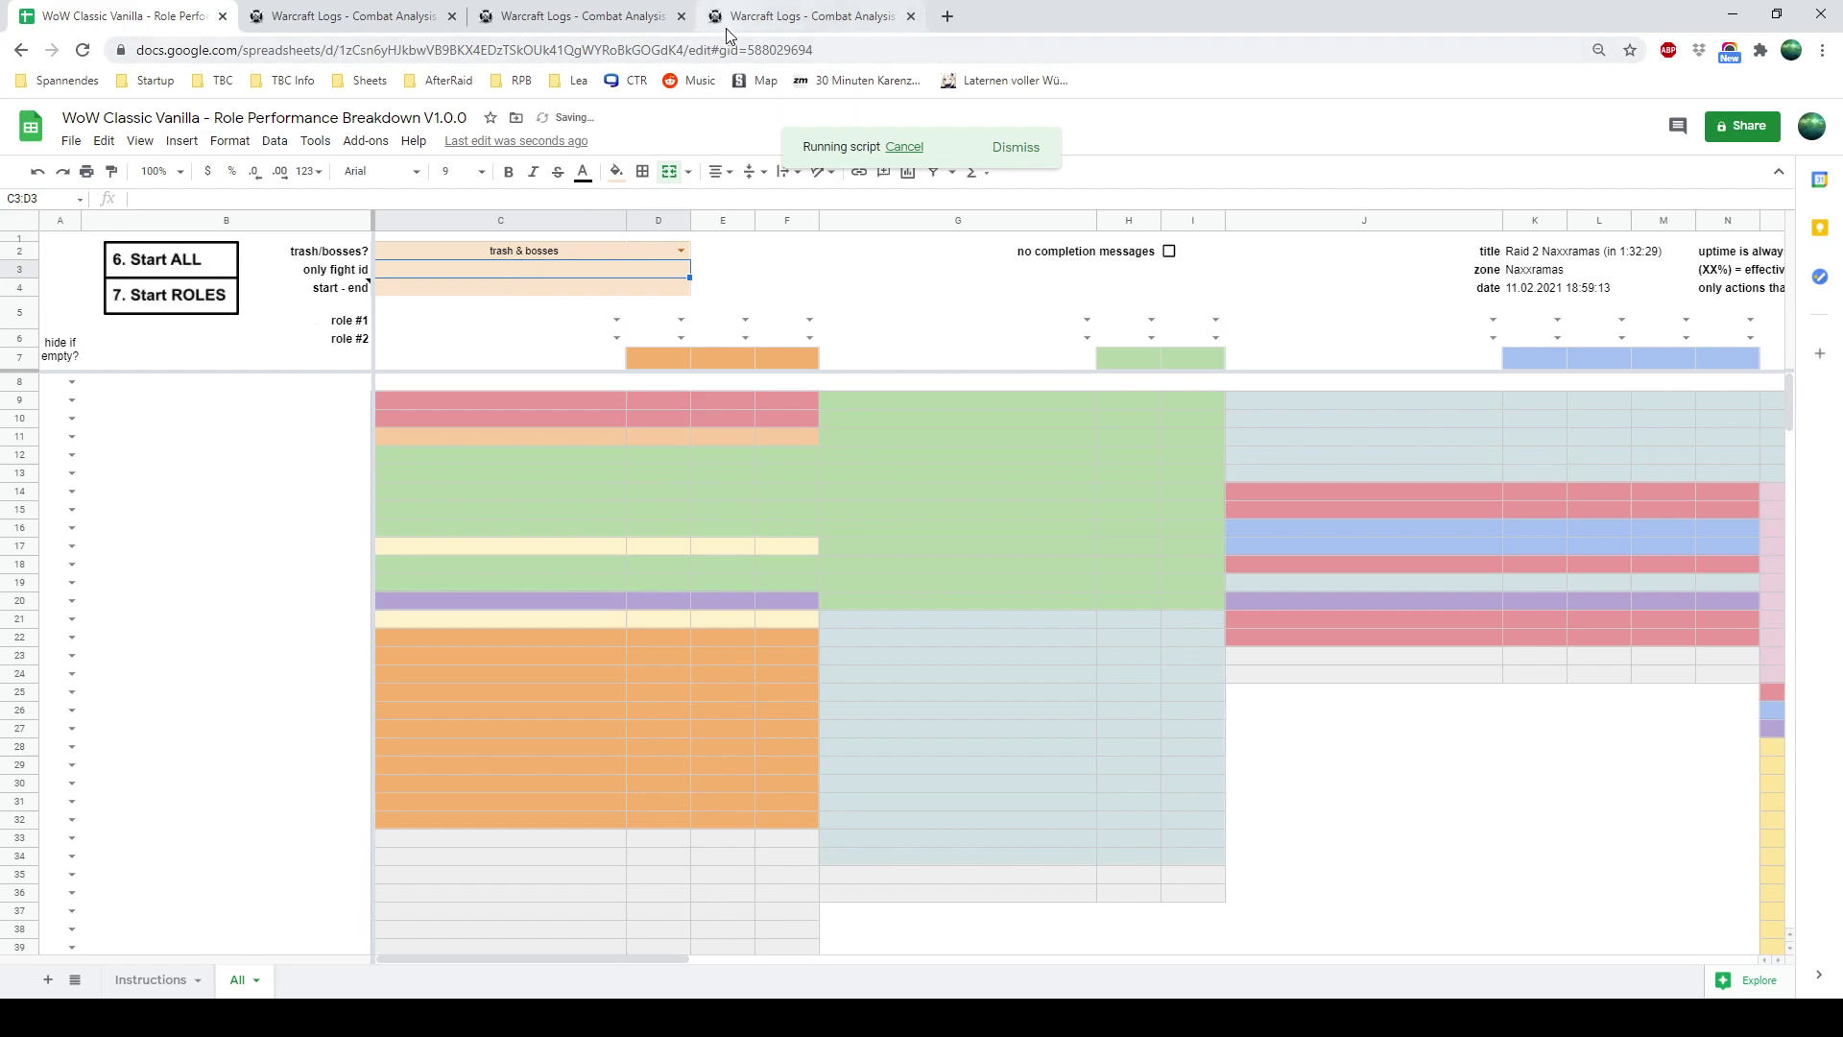
Narrow the Sapphiron chart to 0:00–2:30 and copy the 'start…&end…' part of the report URL
left_click(726, 31)
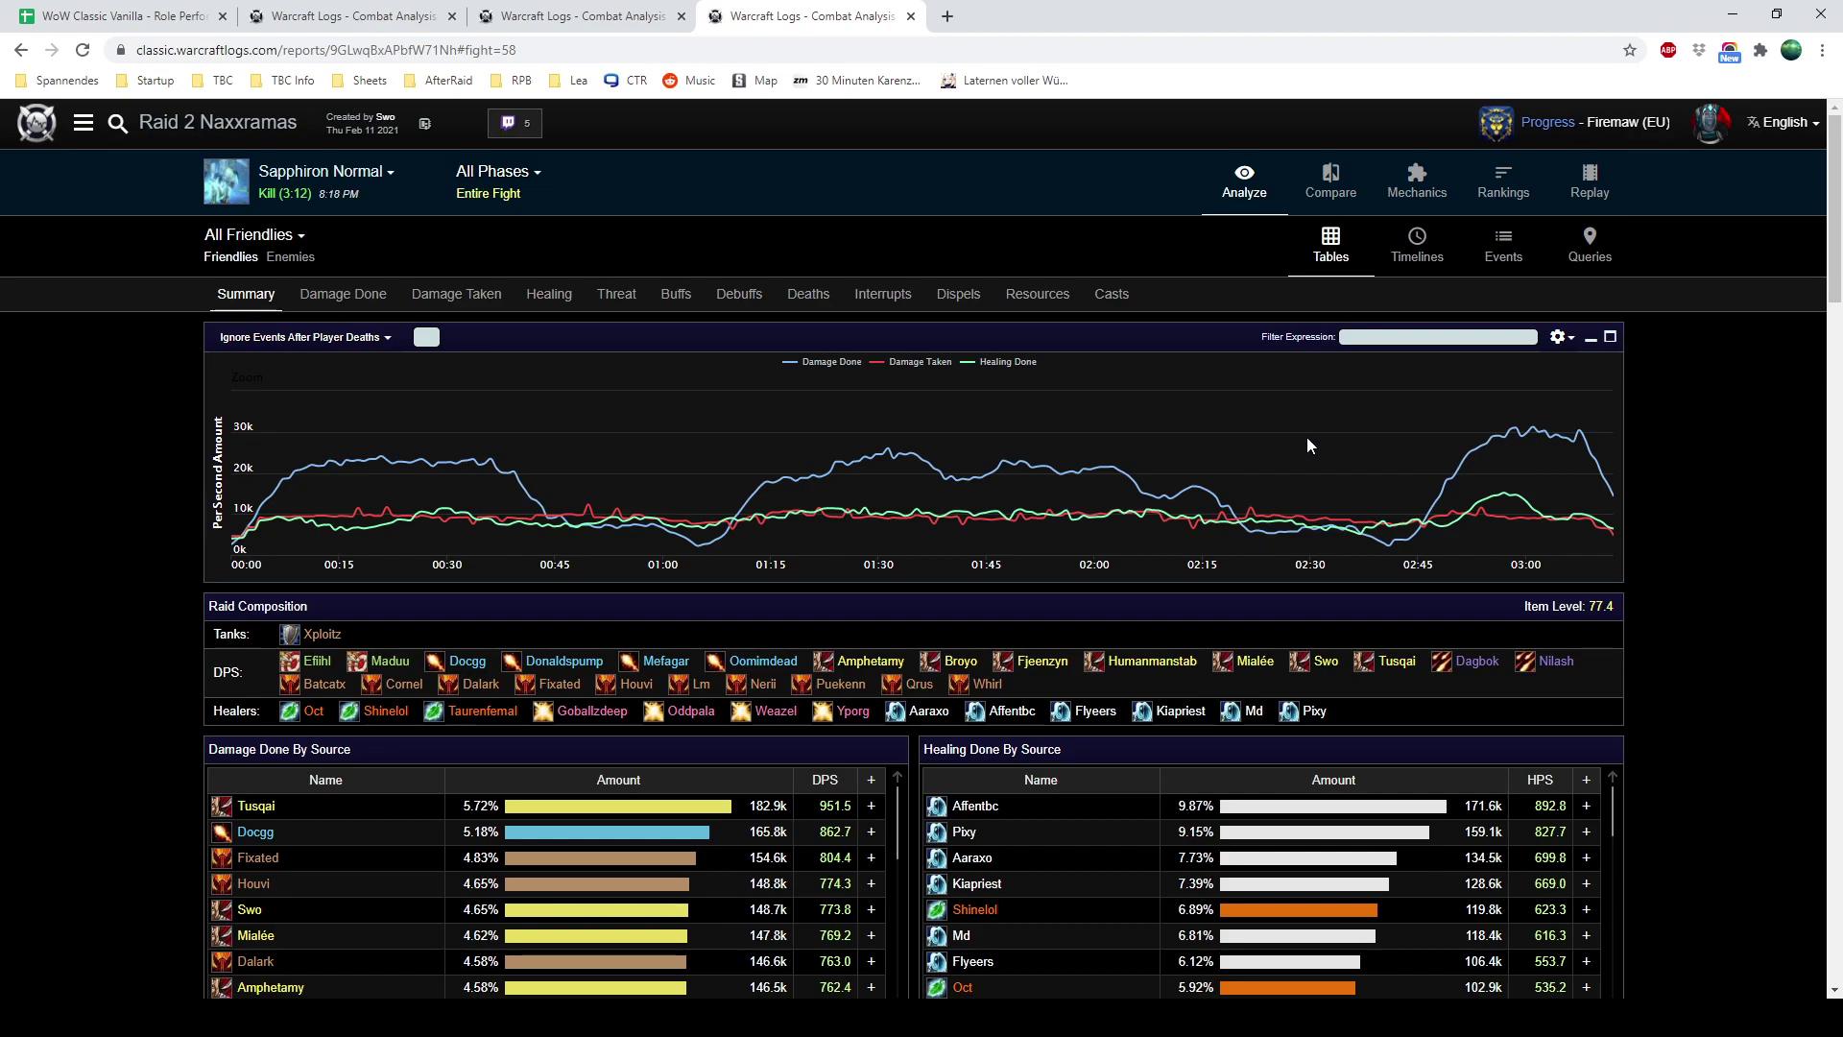
left_click_drag(1311, 434, 144, 459)
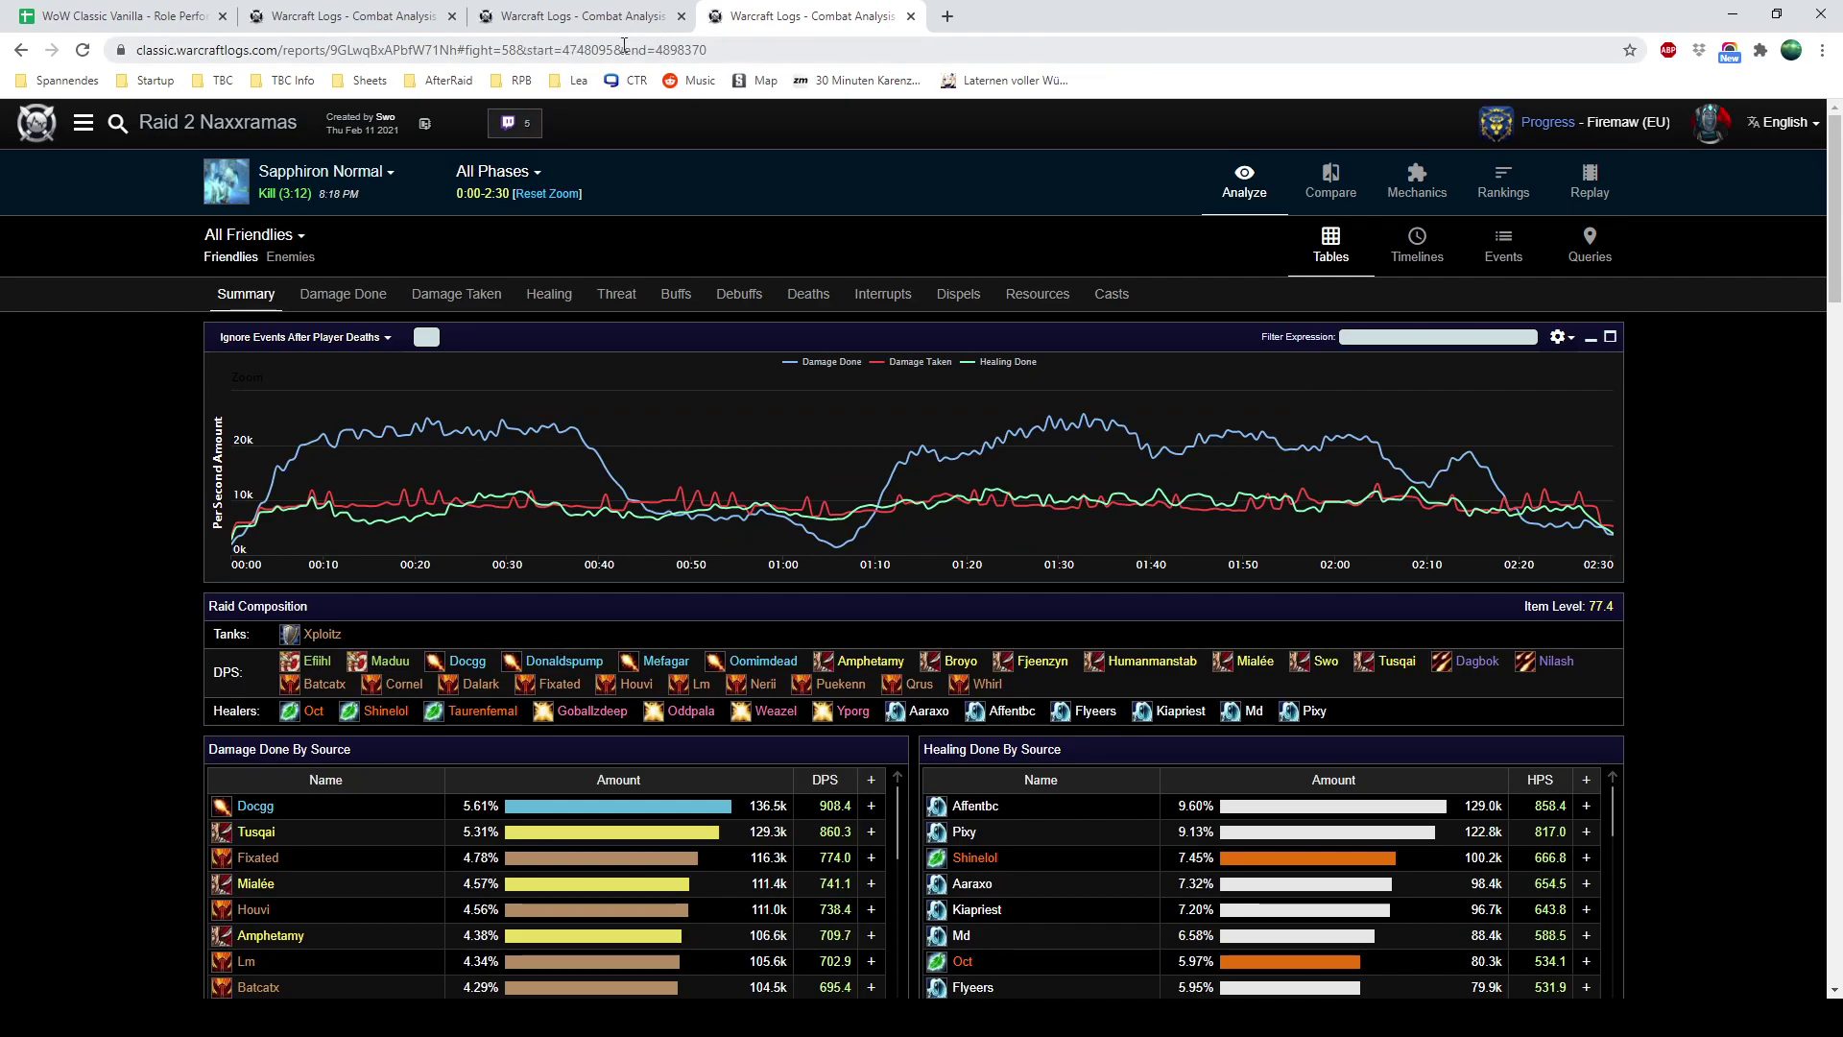
left_click_drag(572, 50, 885, 50)
key("ctrl+c")
left_click(120, 19)
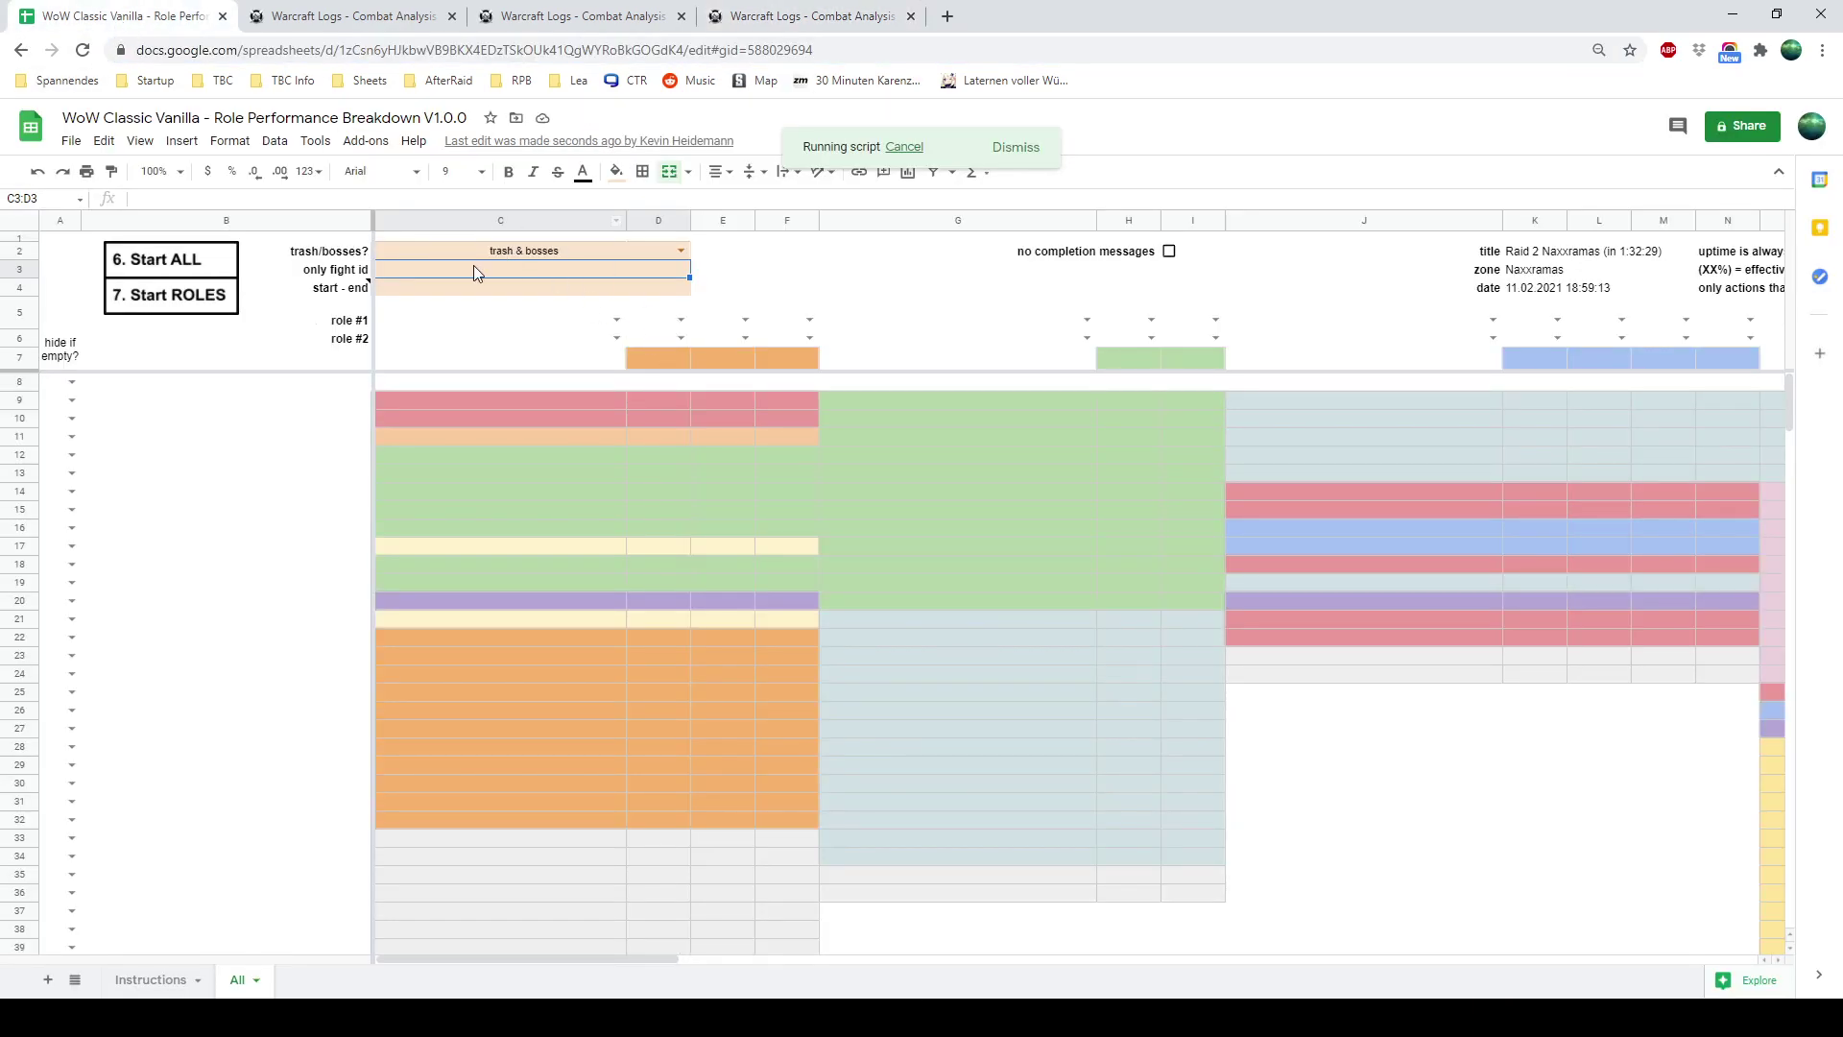
left_click(434, 287)
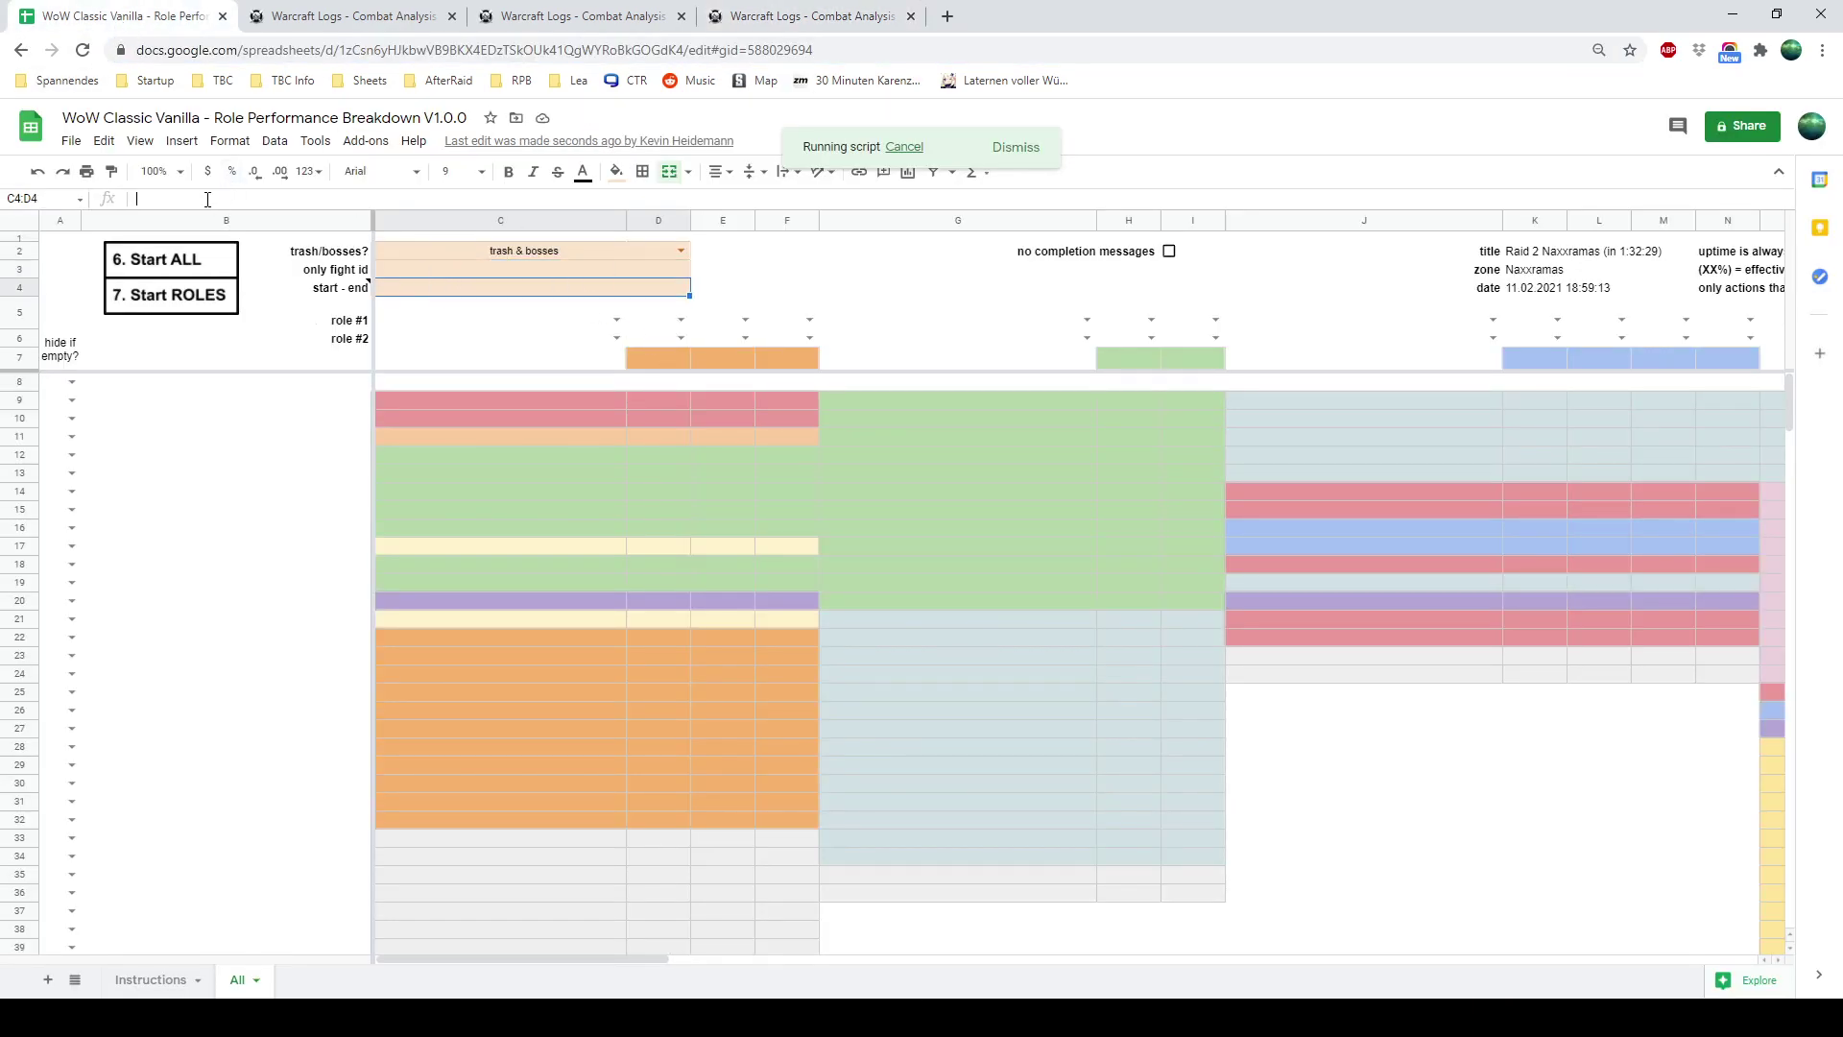
key("ctrl+v")
left_click_drag(213, 198, 182, 198)
type("-")
key("Return")
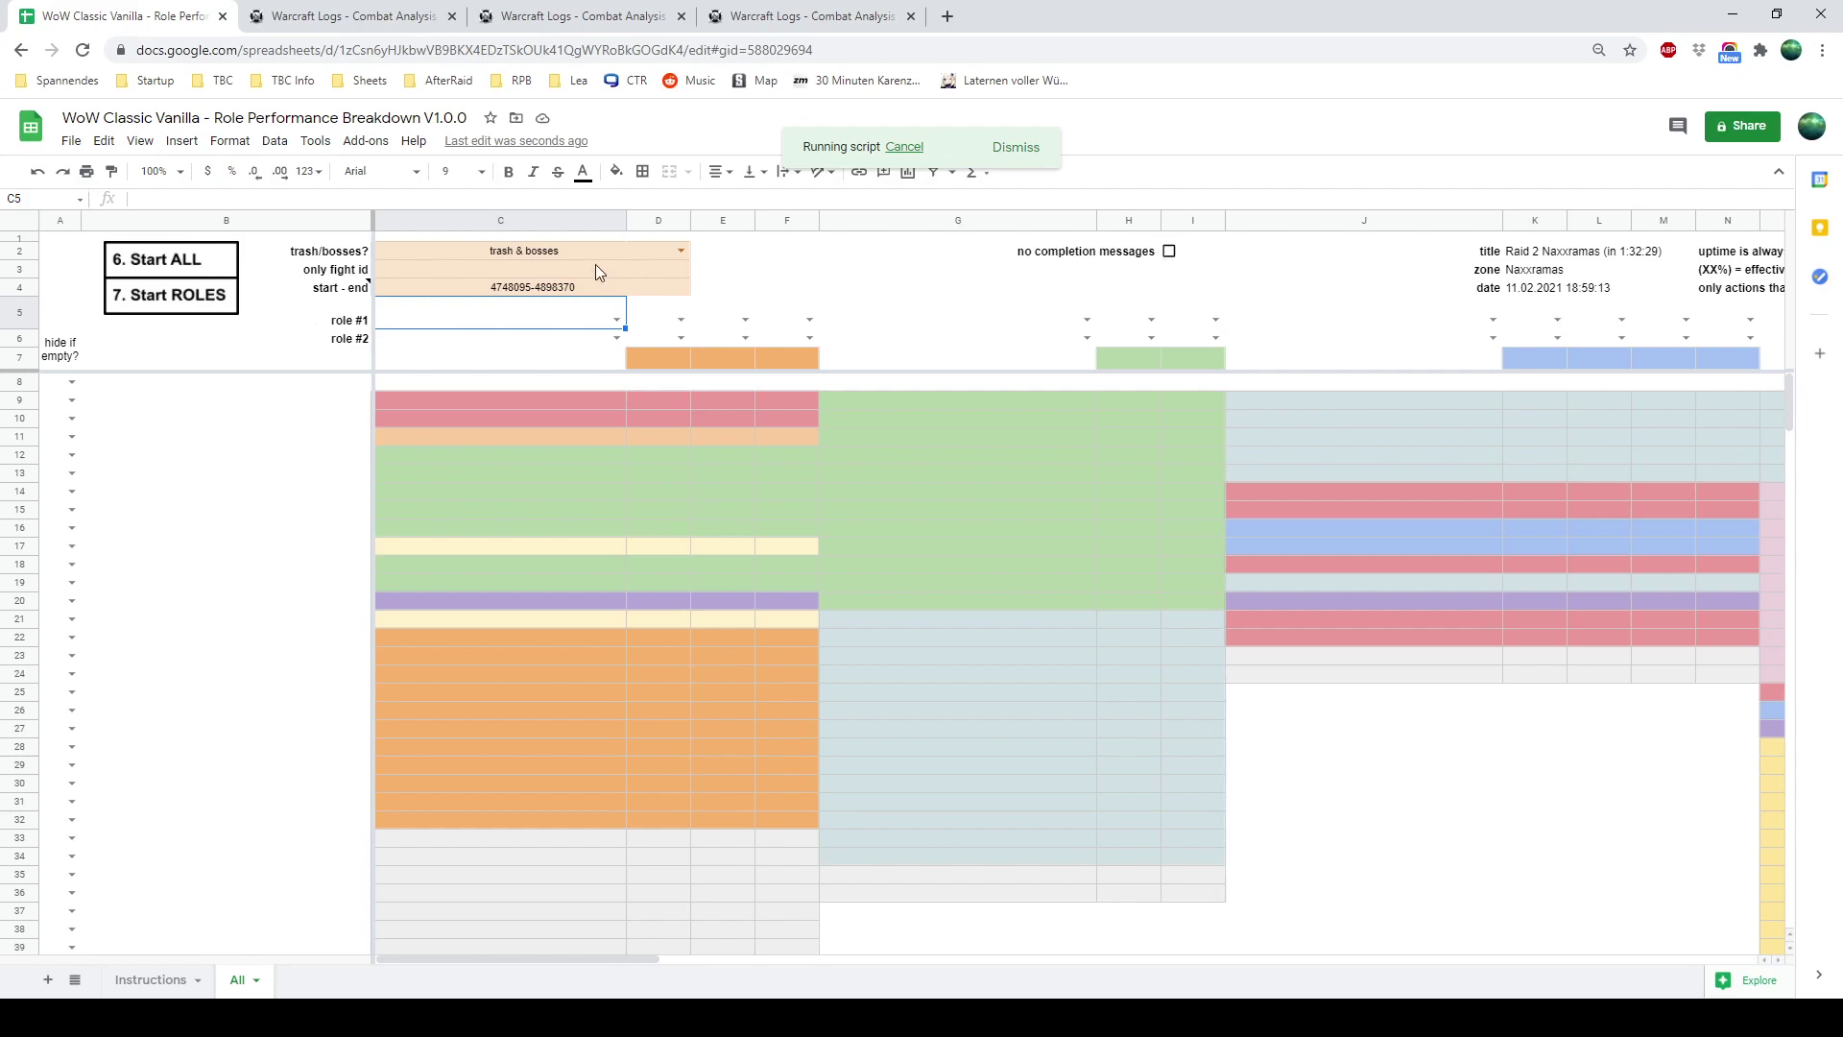
Read the E3:I4 status message once the All sheet finishes filling with ability counts
left_click(748, 279)
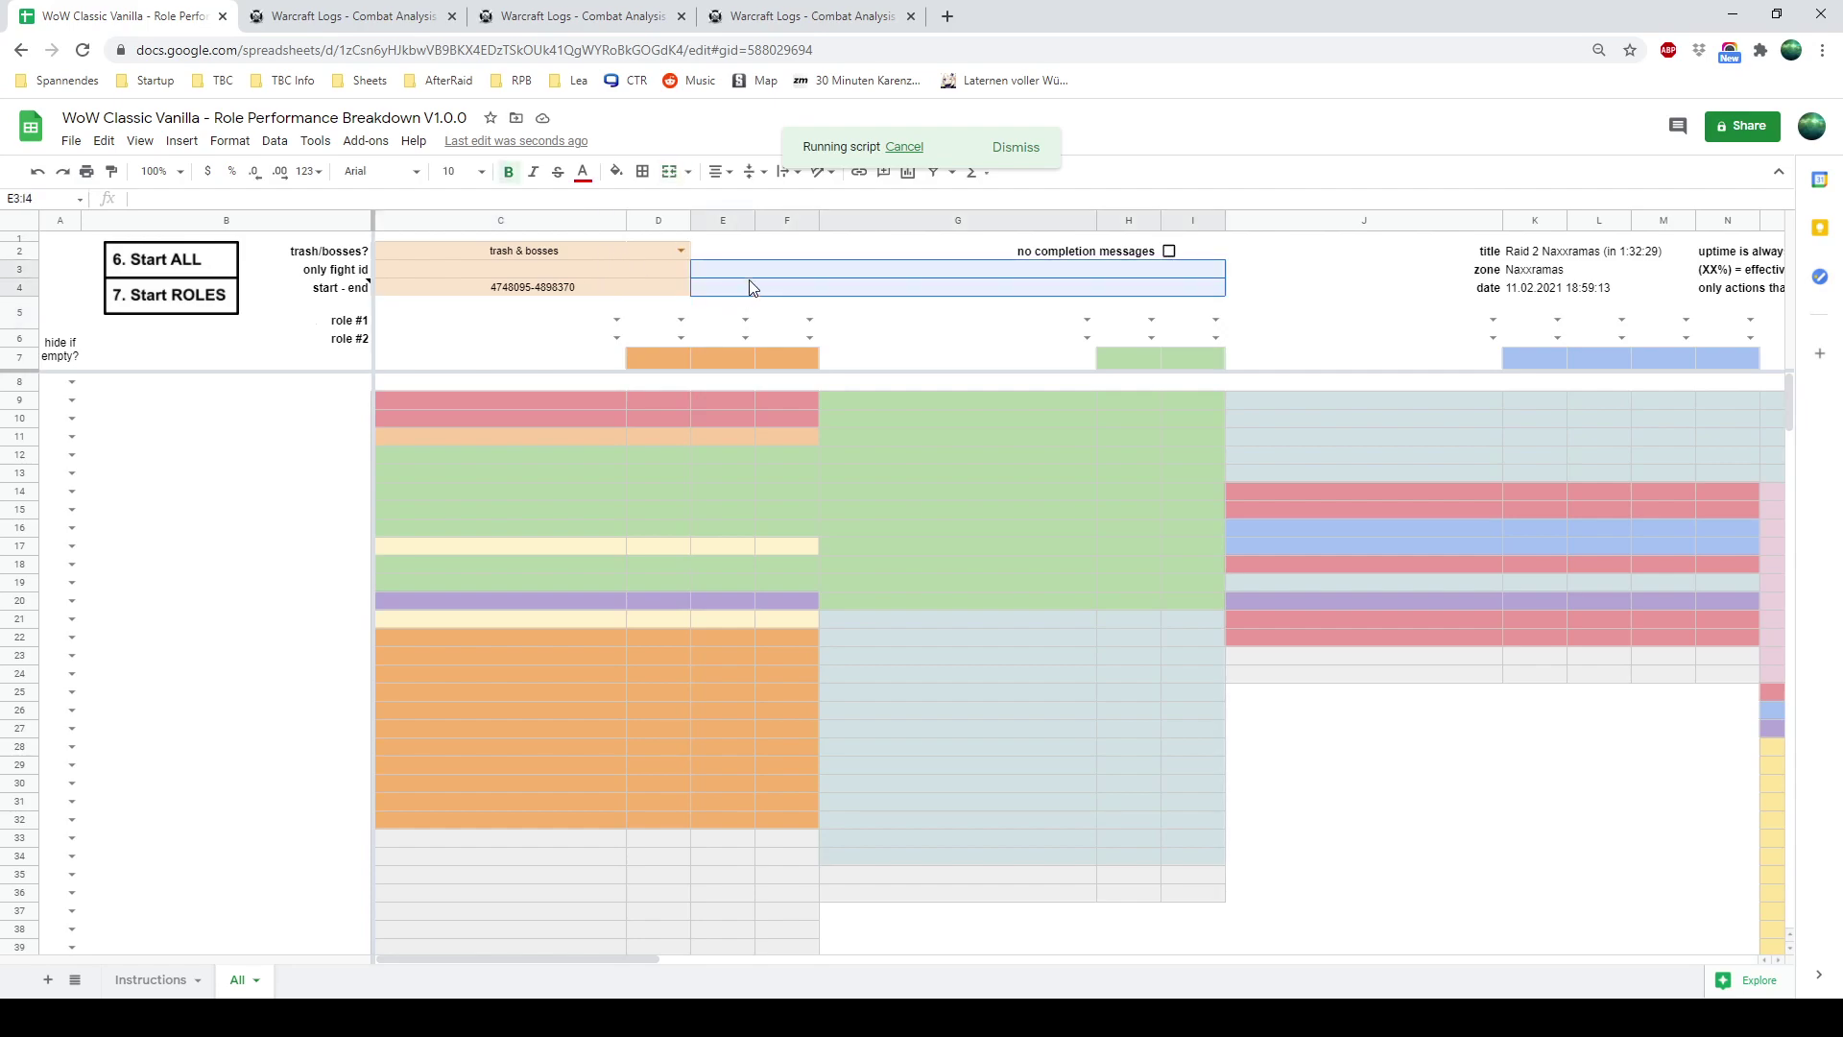
left_click(754, 276)
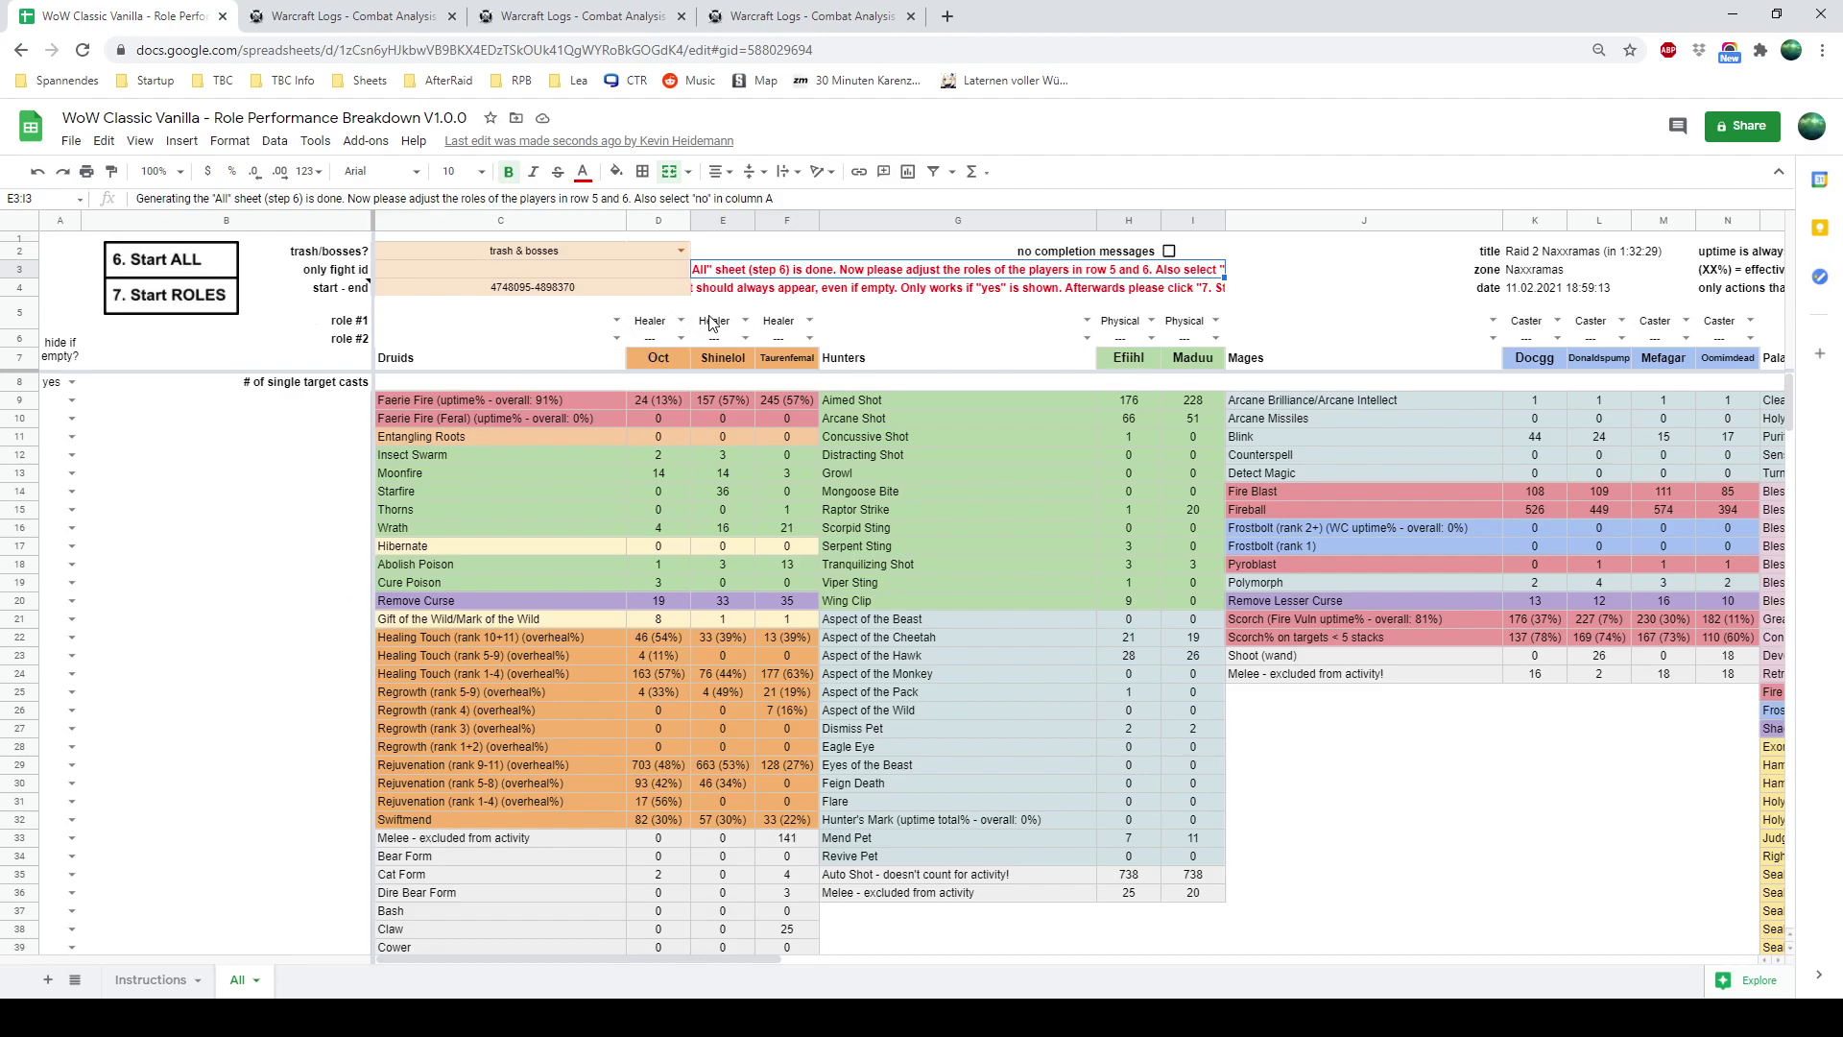
Set column E's druid role #1 to Caster
left_click(508, 319)
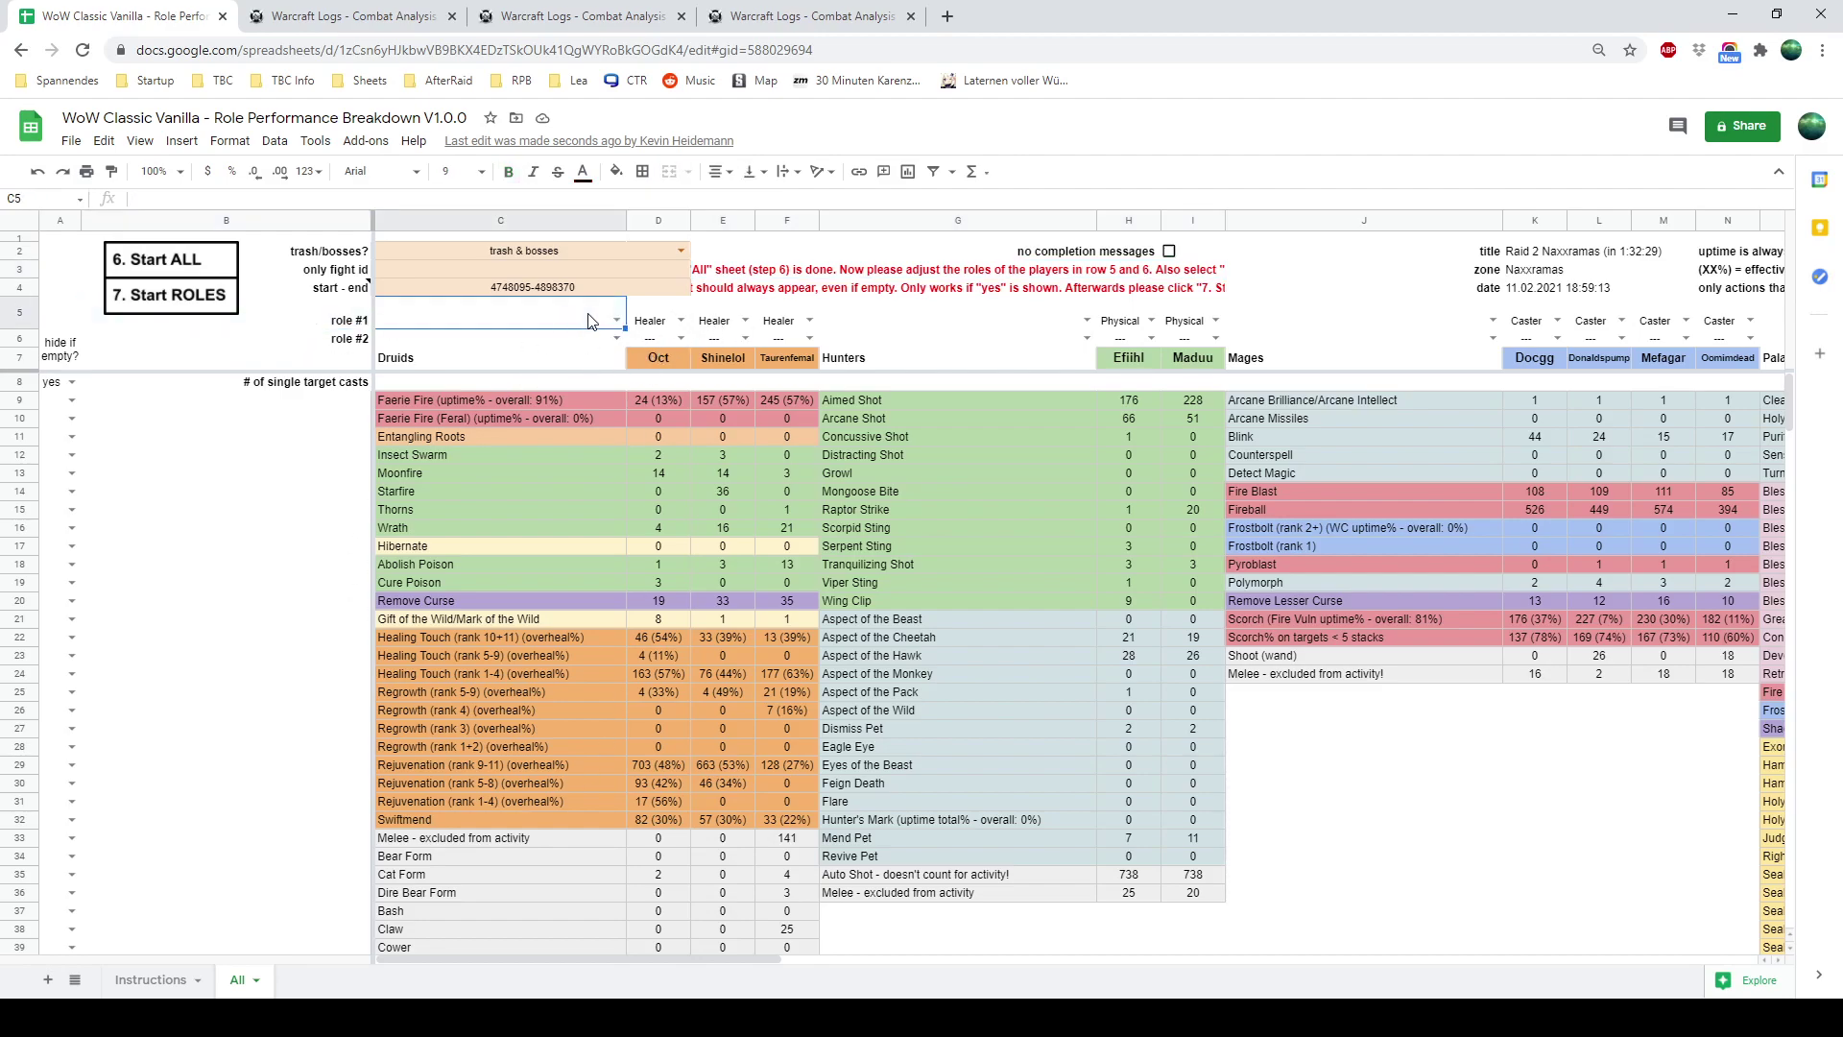
left_click(745, 322)
left_click(712, 363)
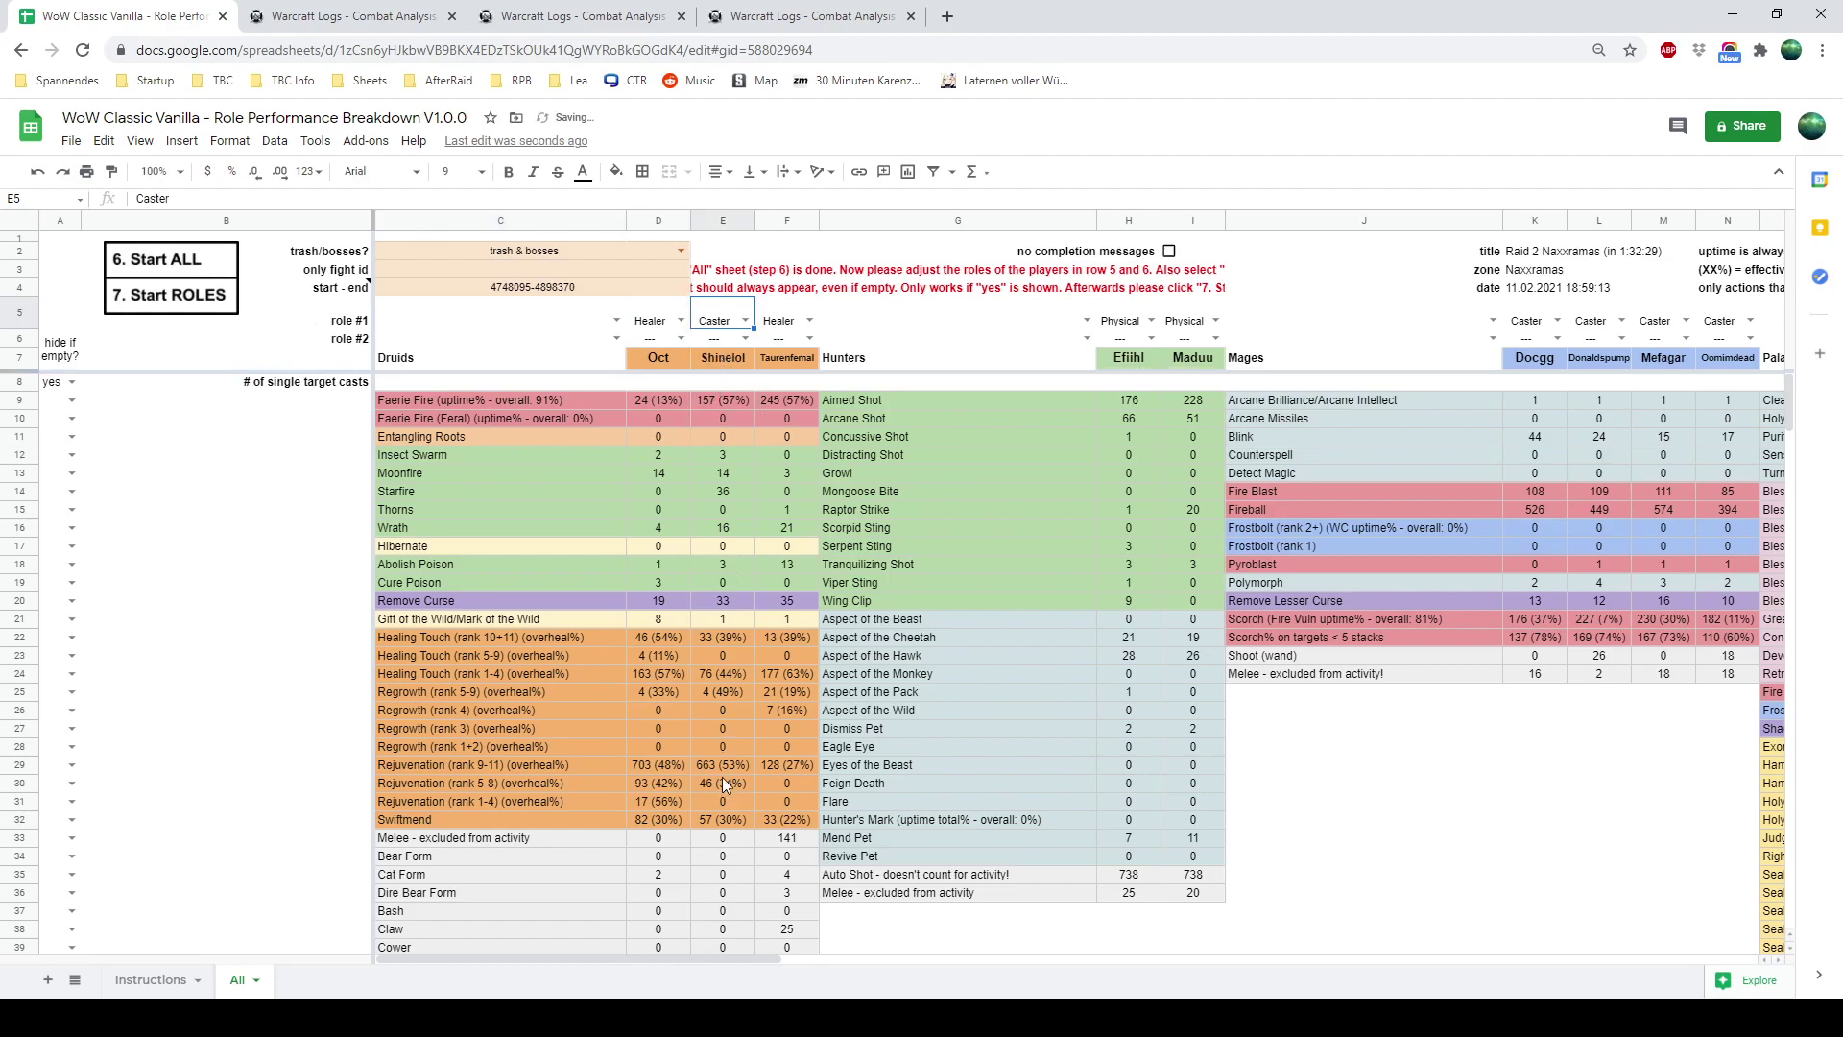
left_click(723, 454)
Make column AO's warrior a Tank and give column AS's warrior Tank as second role
left_click_drag(693, 958, 1714, 903)
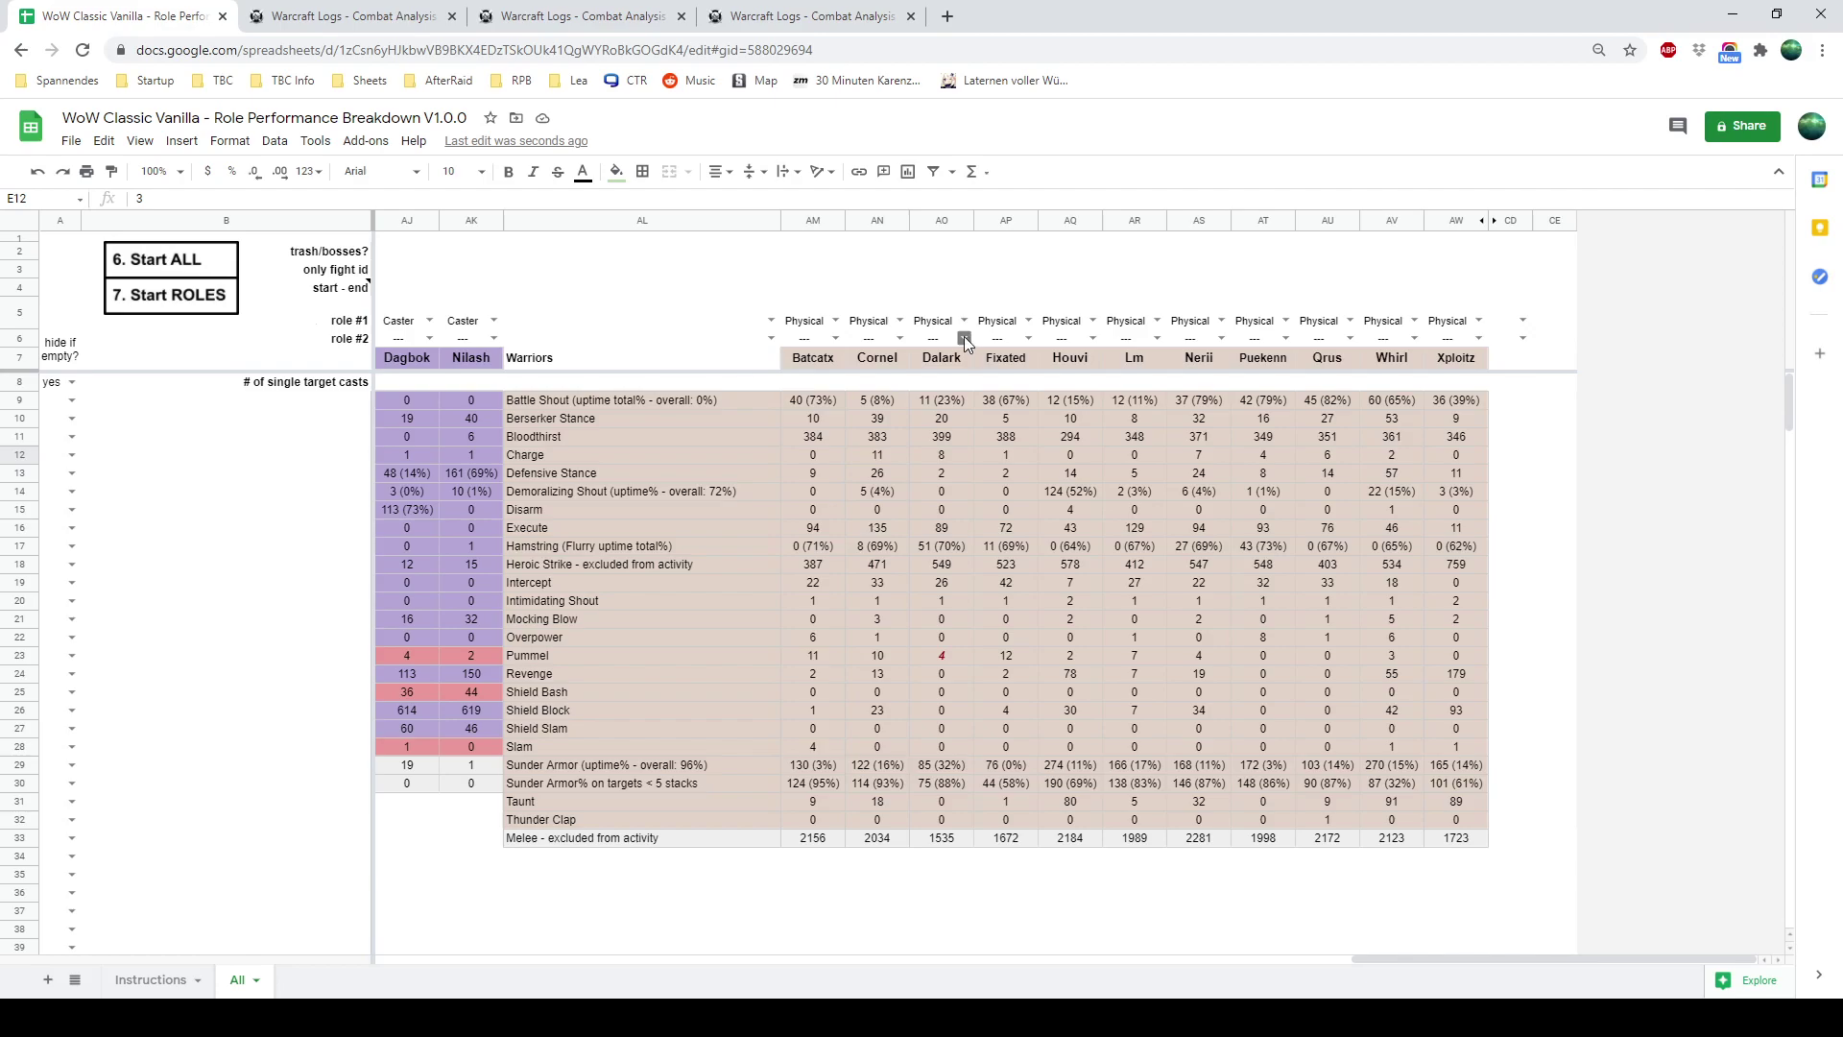
left_click(963, 320)
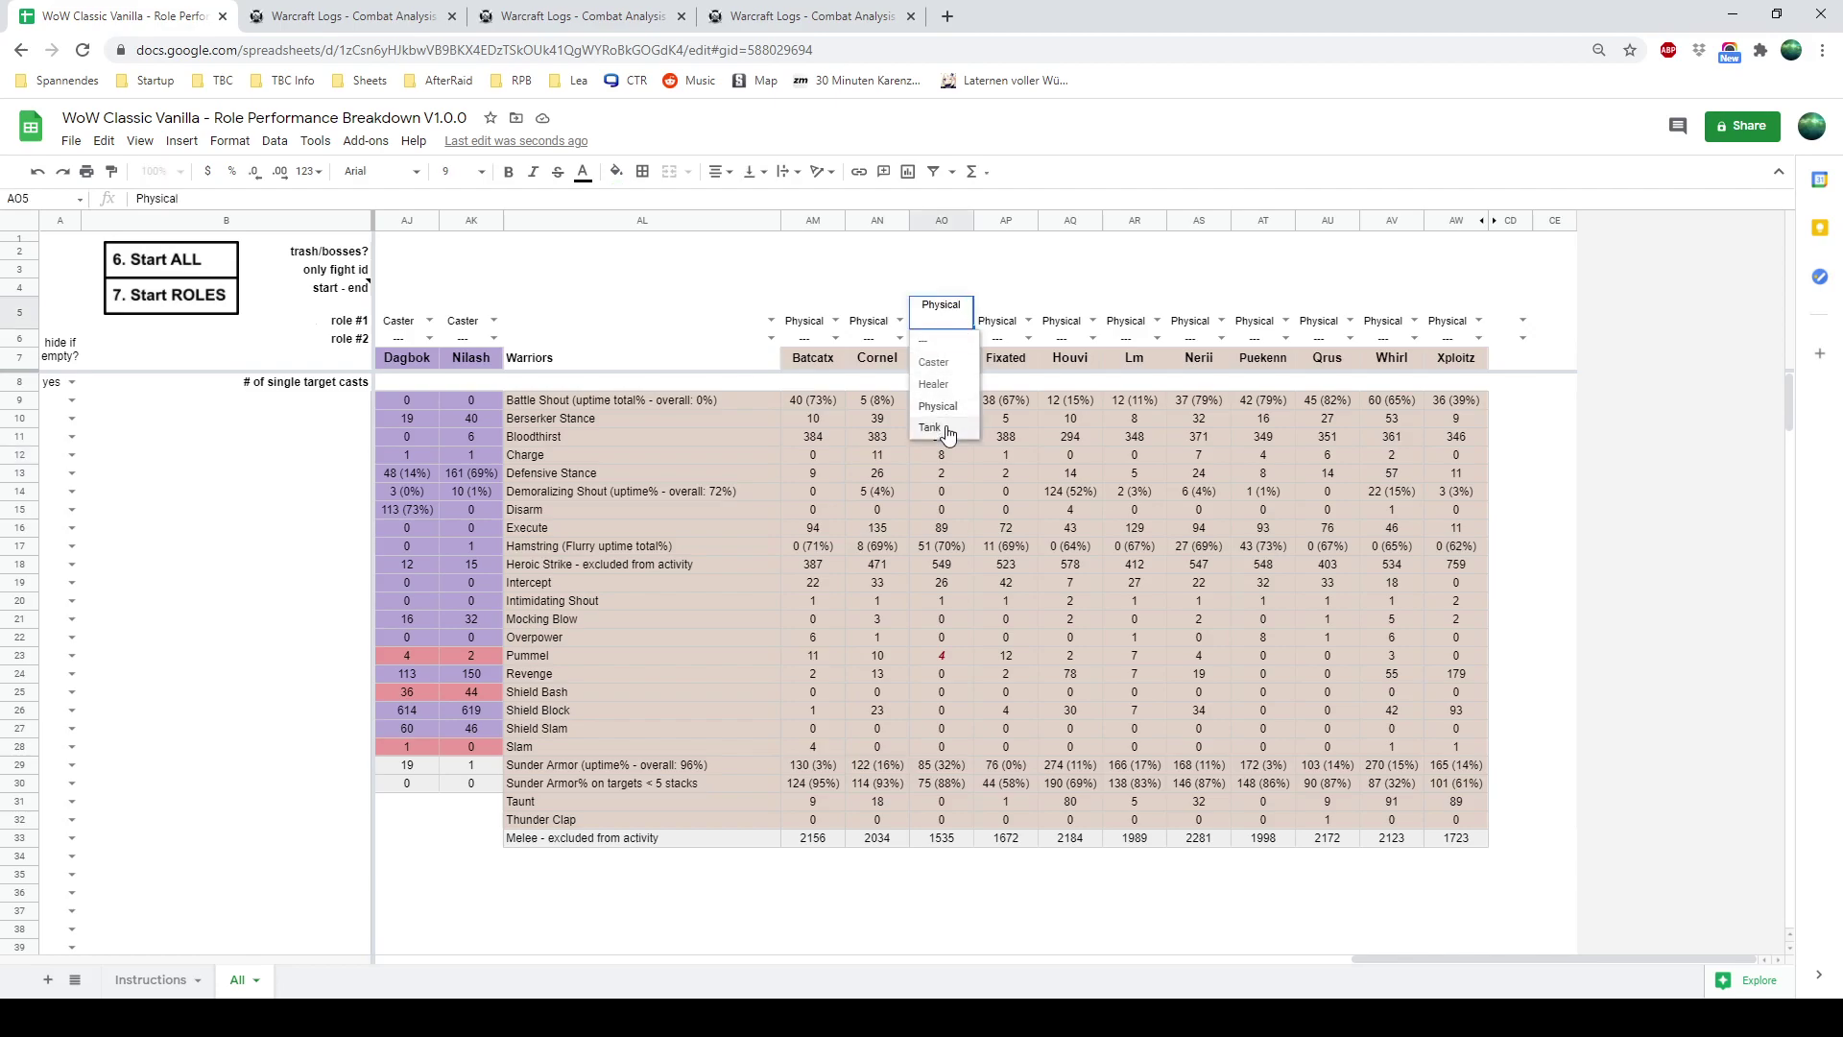
left_click(930, 427)
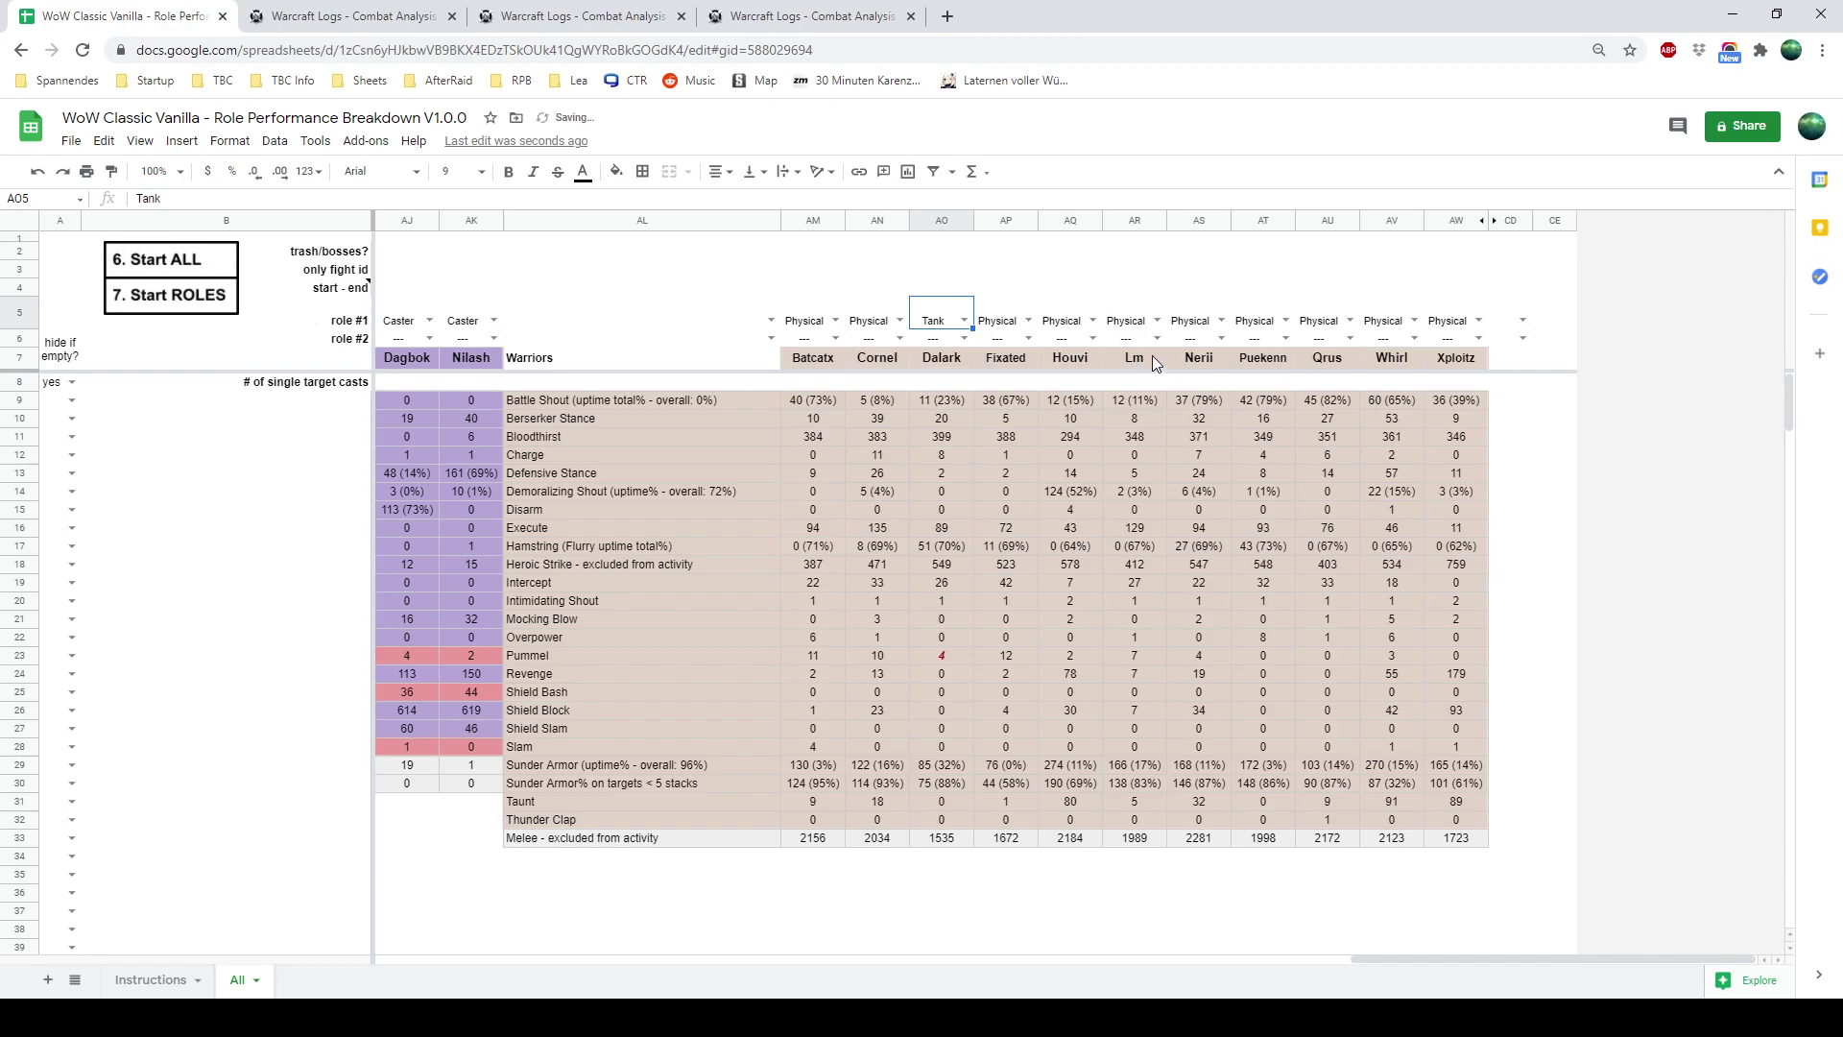
left_click(1222, 338)
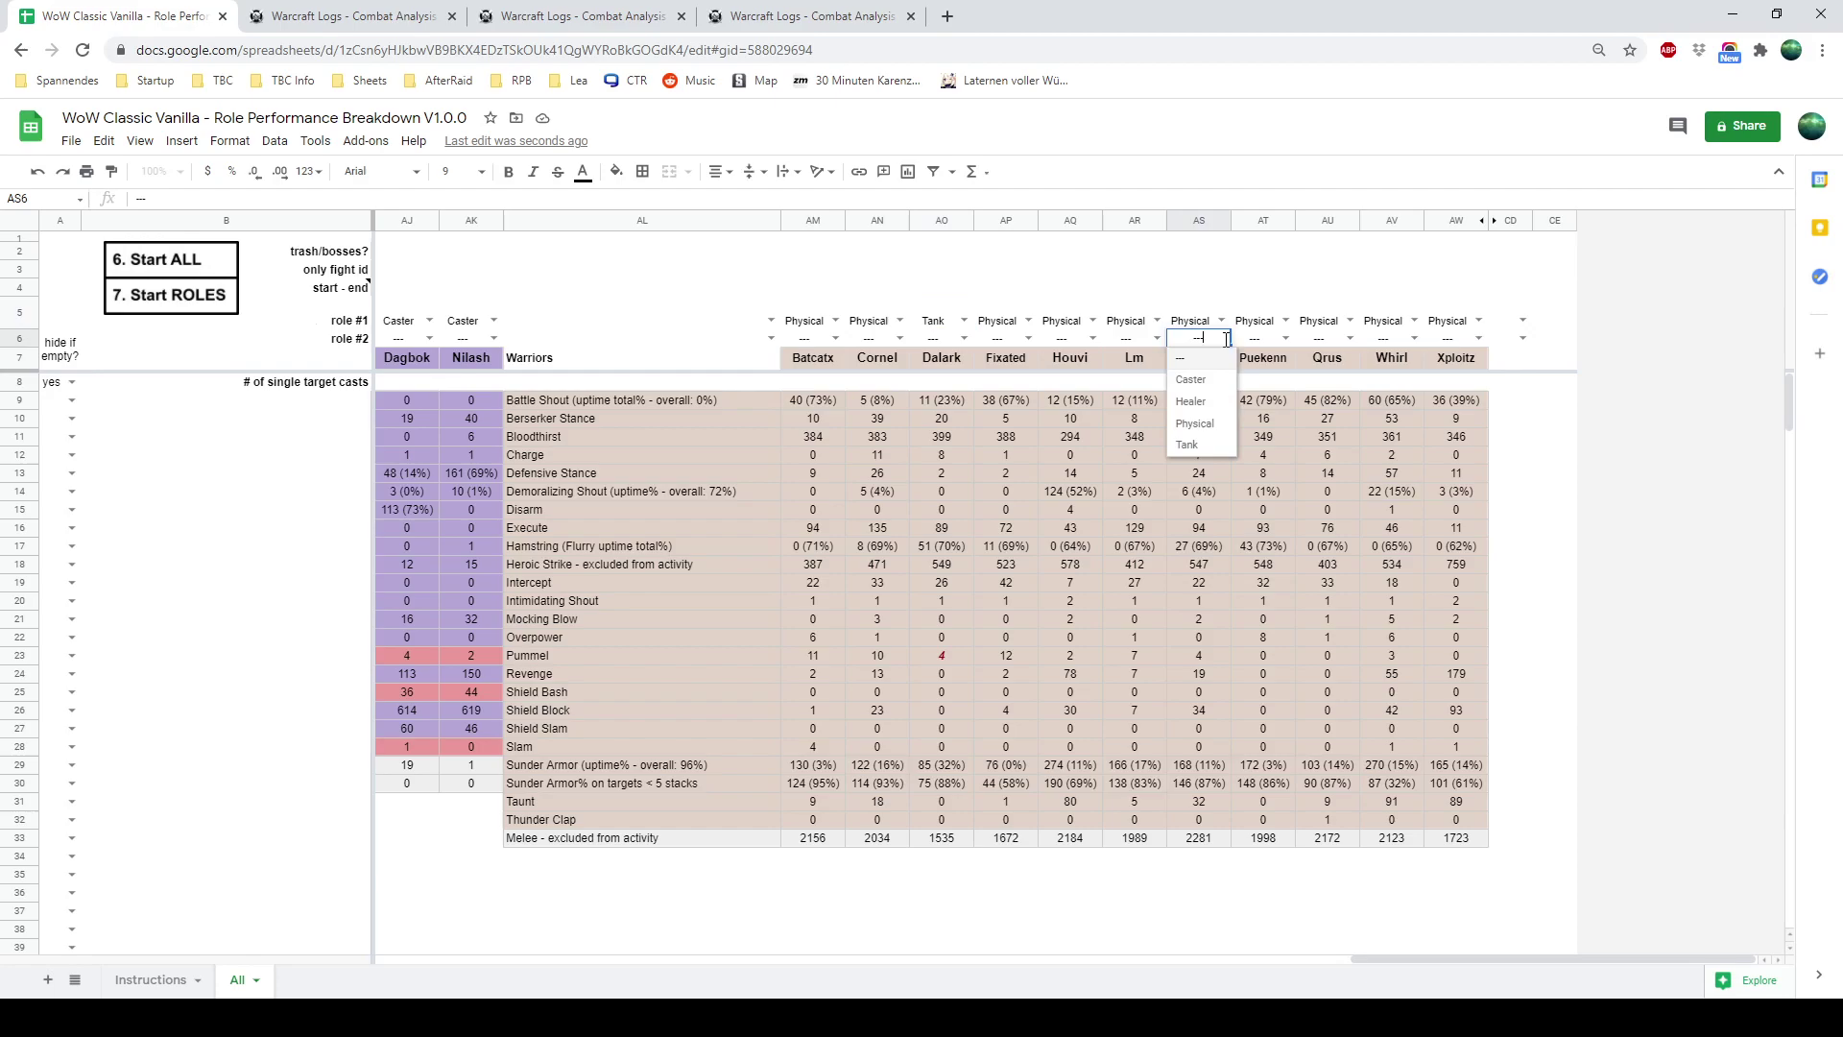
left_click(1190, 449)
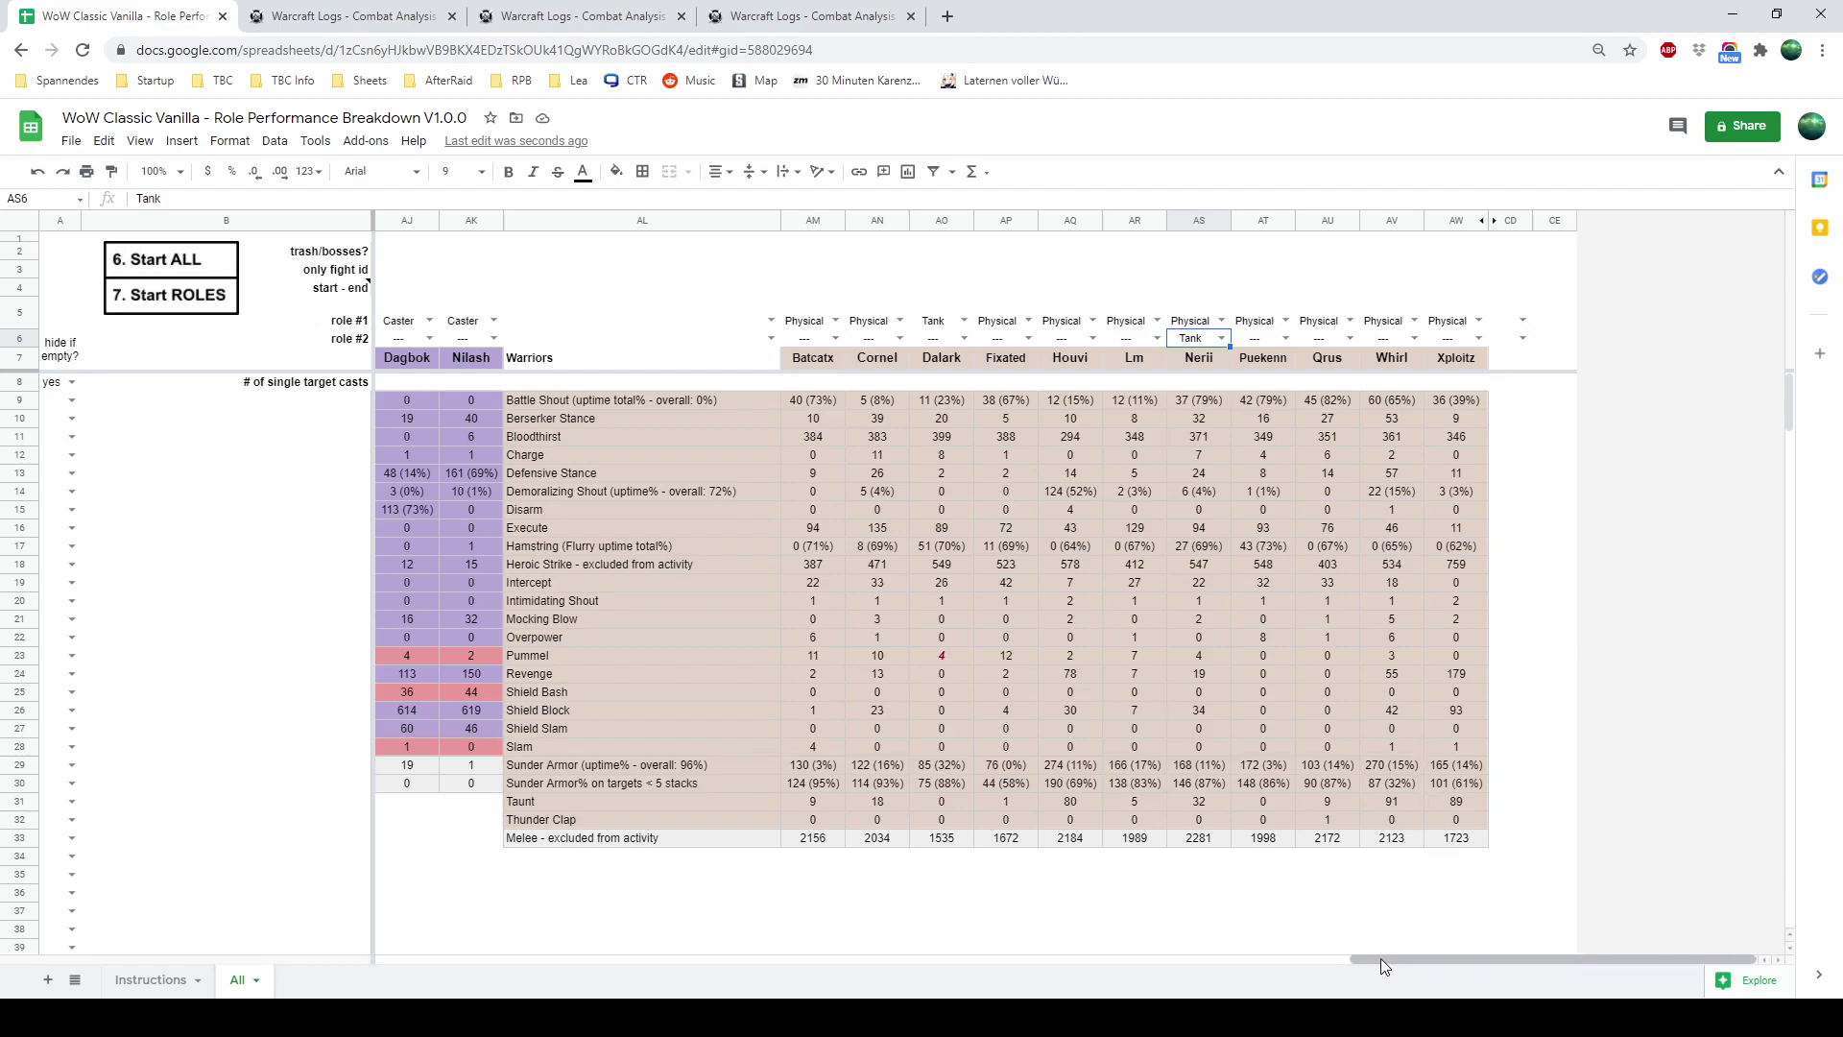
left_click_drag(1380, 958, 406, 958)
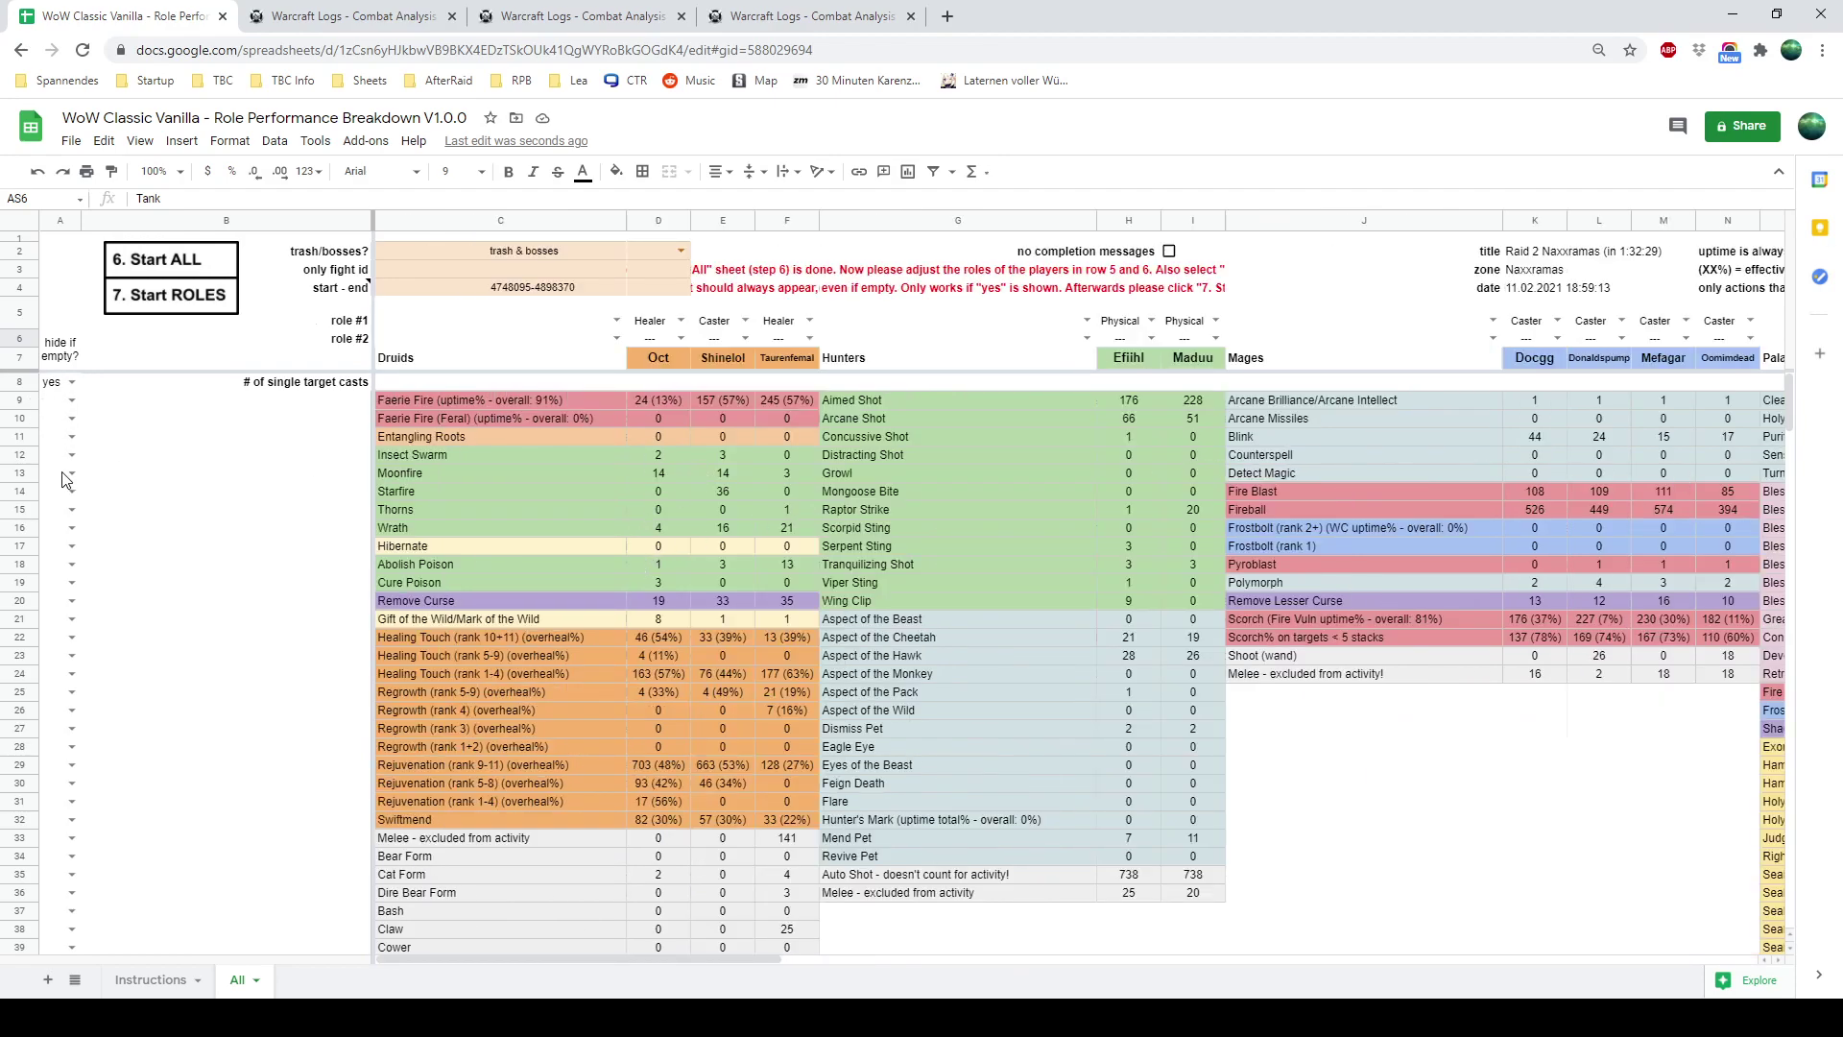
Set hide-if-empty to no for row 204's Greater Nature Protection Potion under Damage absorbed
scroll(68, 488, "down", 3)
scroll(68, 490, "down", 15)
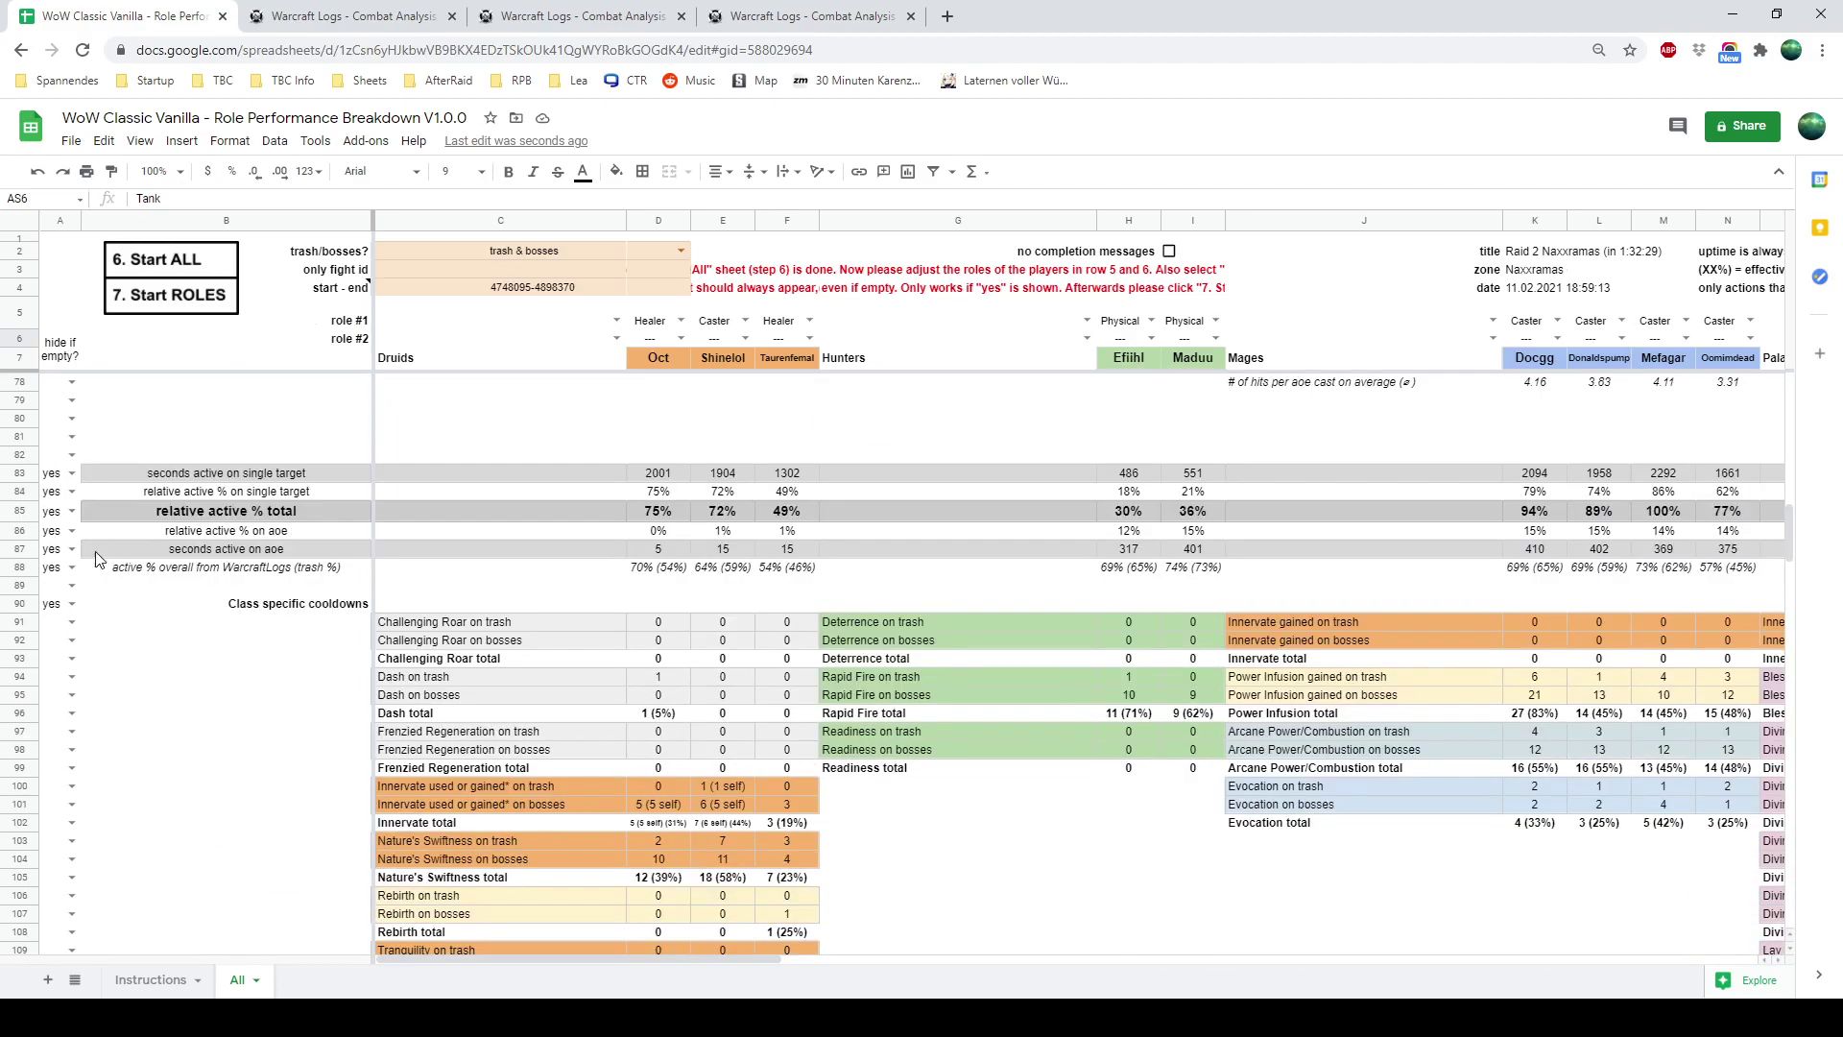
scroll(74, 512, "down", 7)
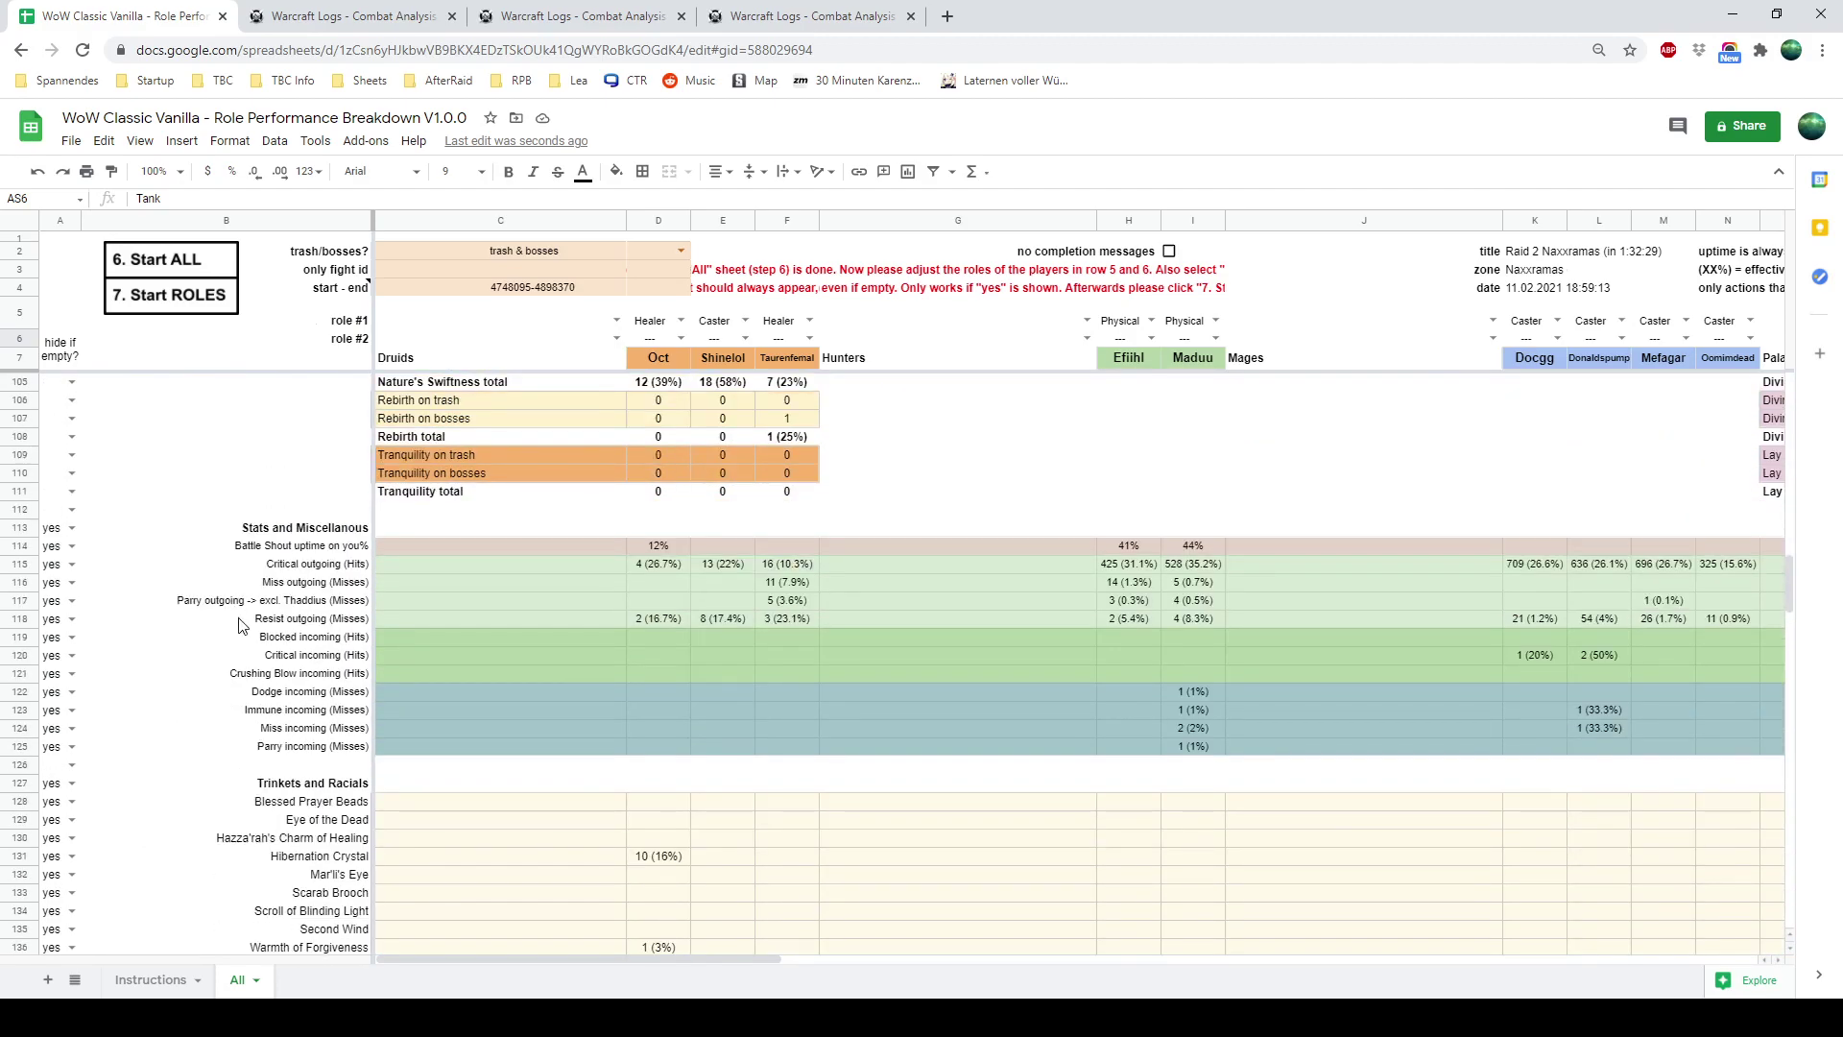
scroll(243, 581, "down", 3)
scroll(243, 581, "down", 13)
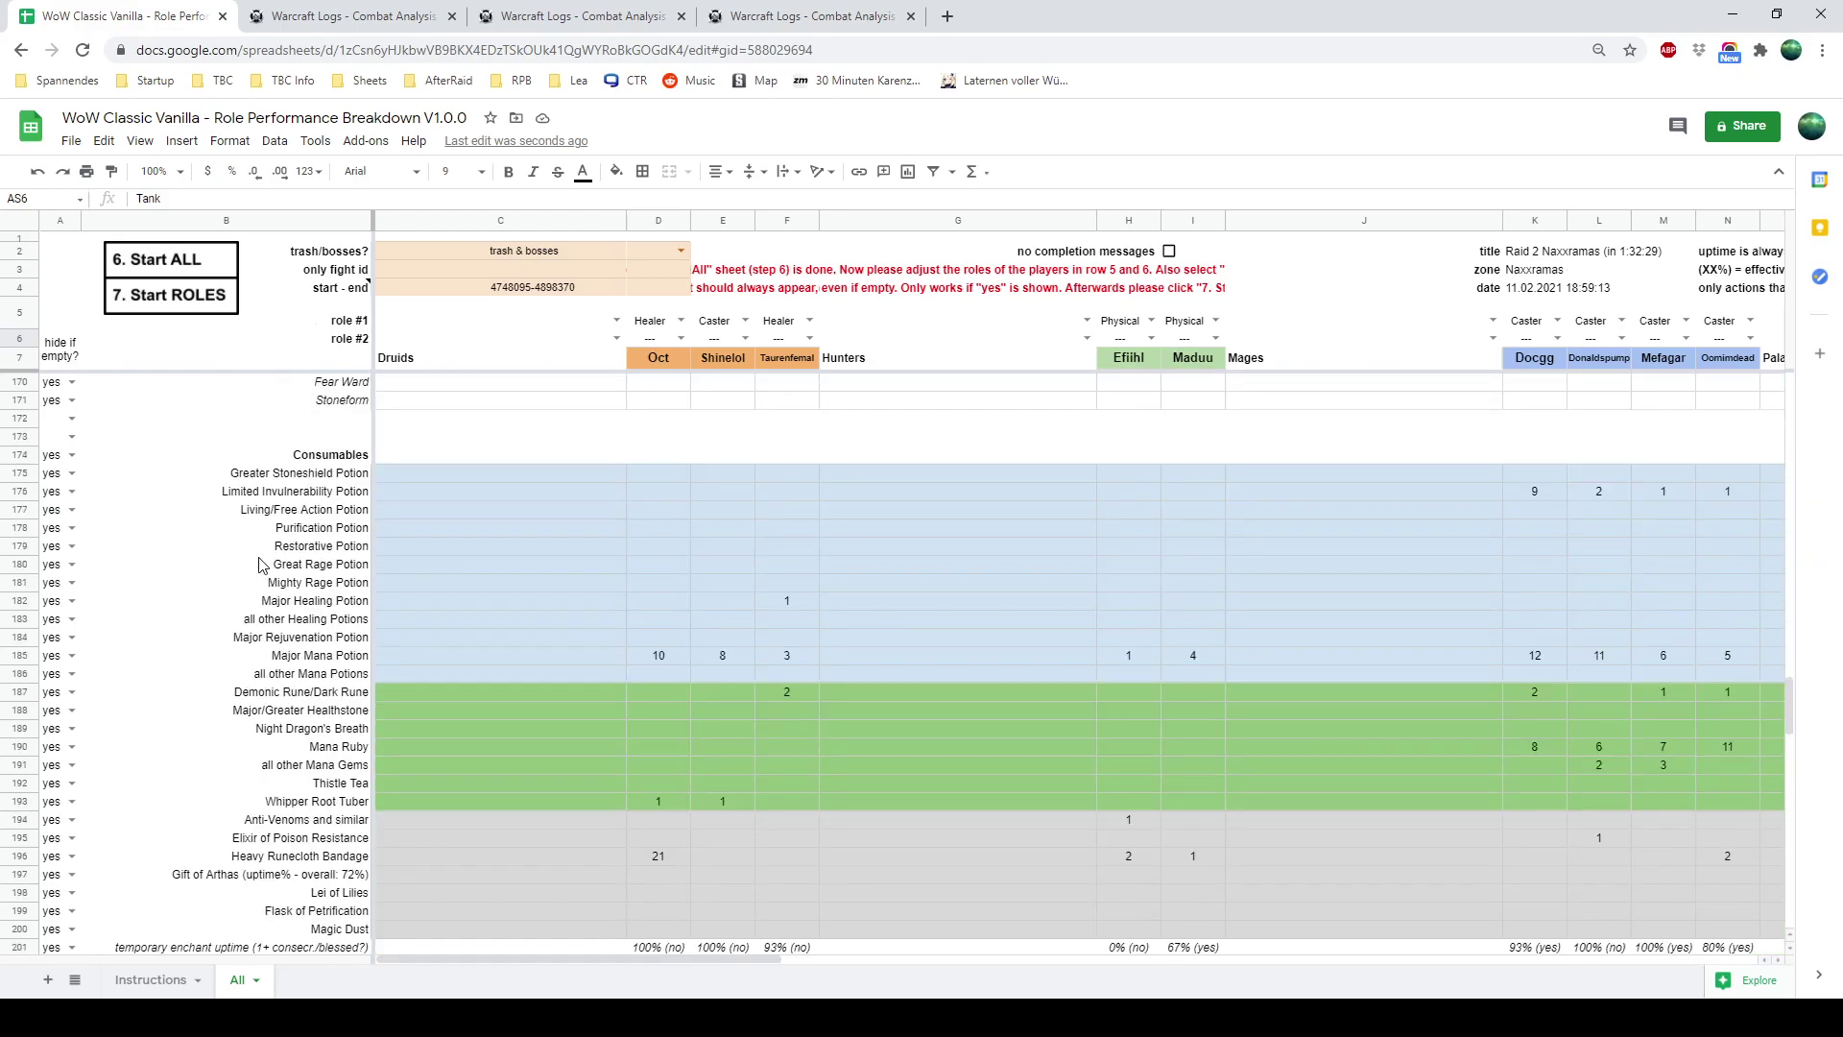
scroll(262, 530, "down", 6)
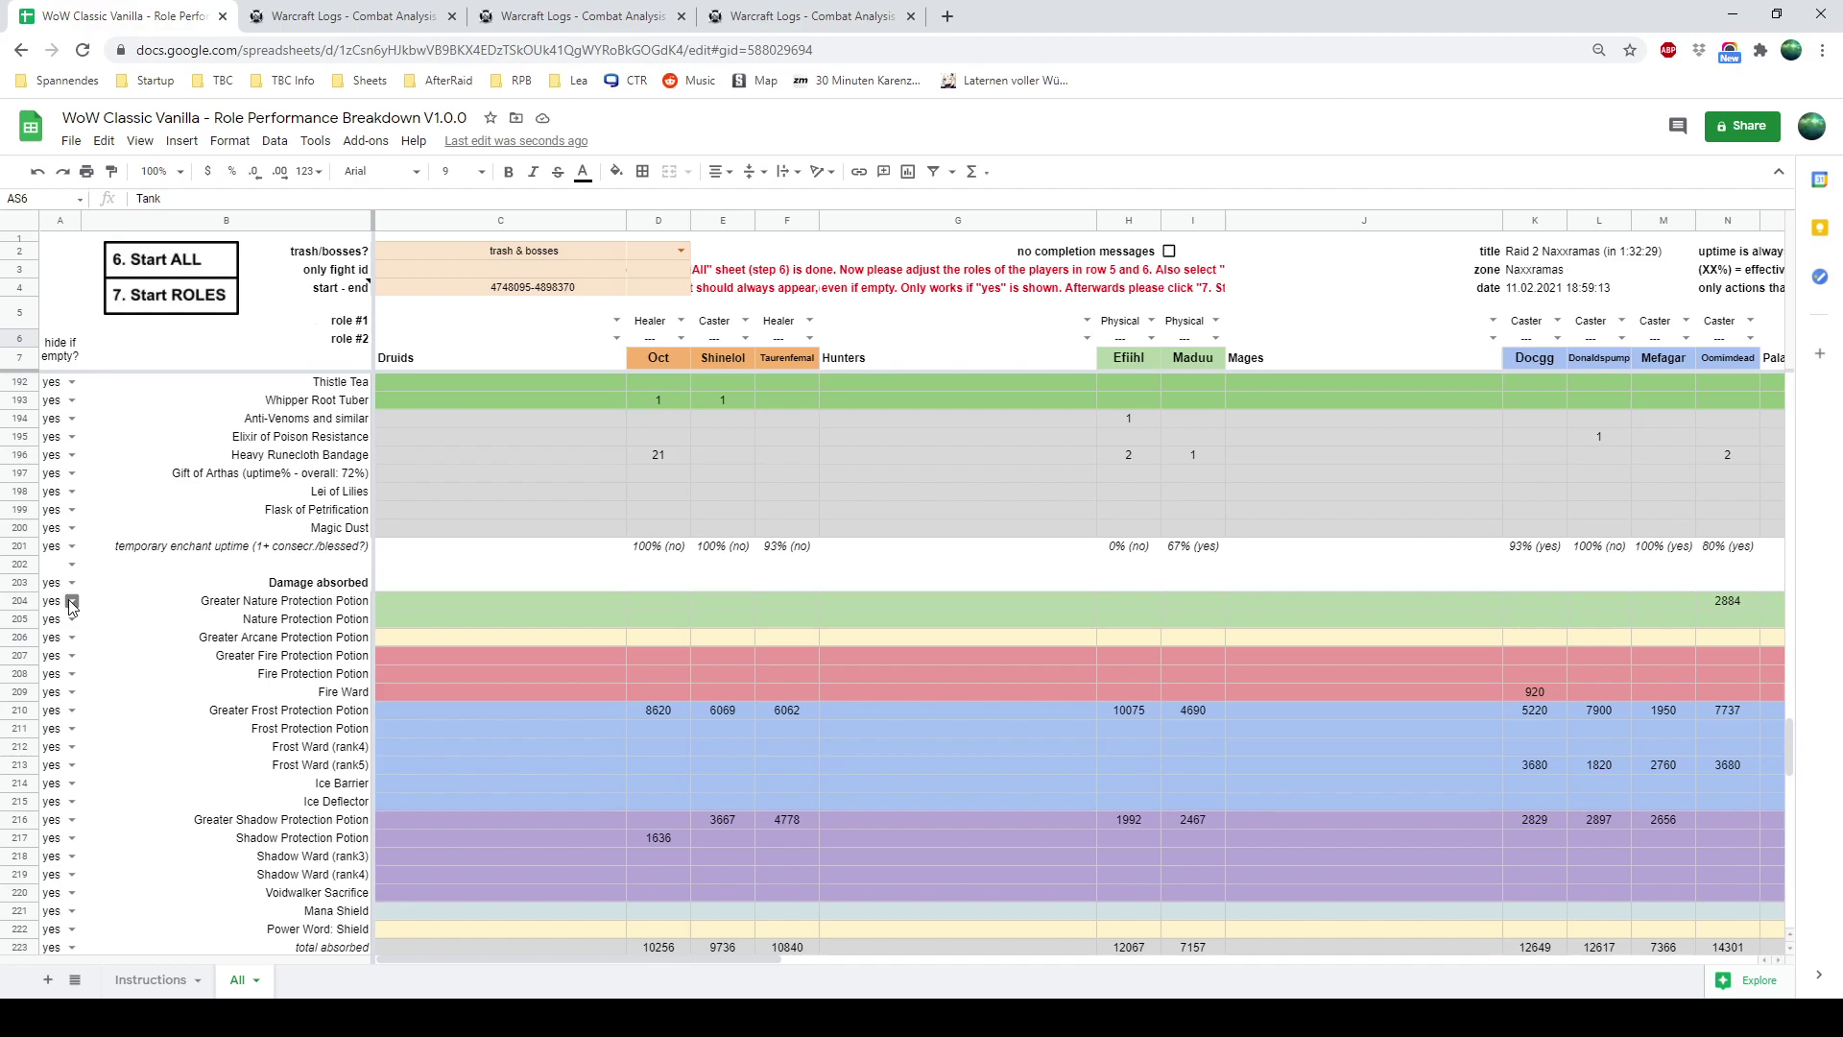
left_click(69, 601)
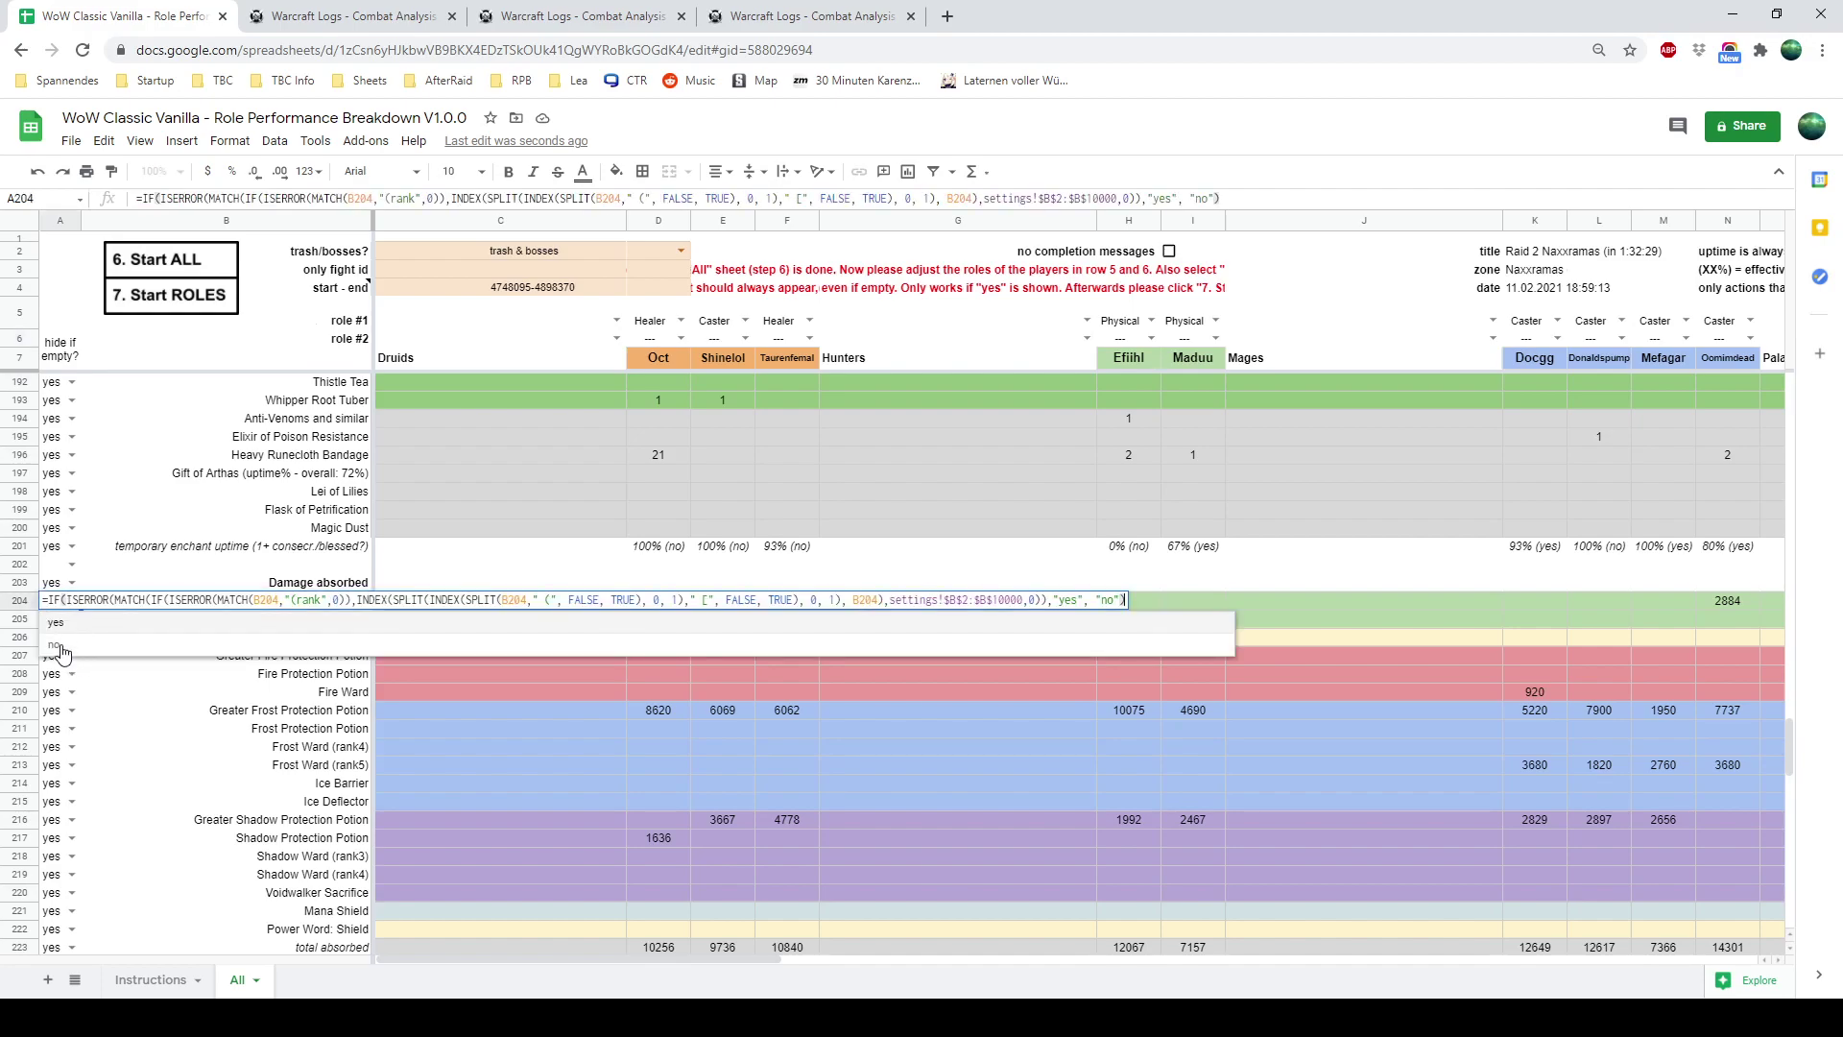
left_click(62, 649)
left_click(113, 749)
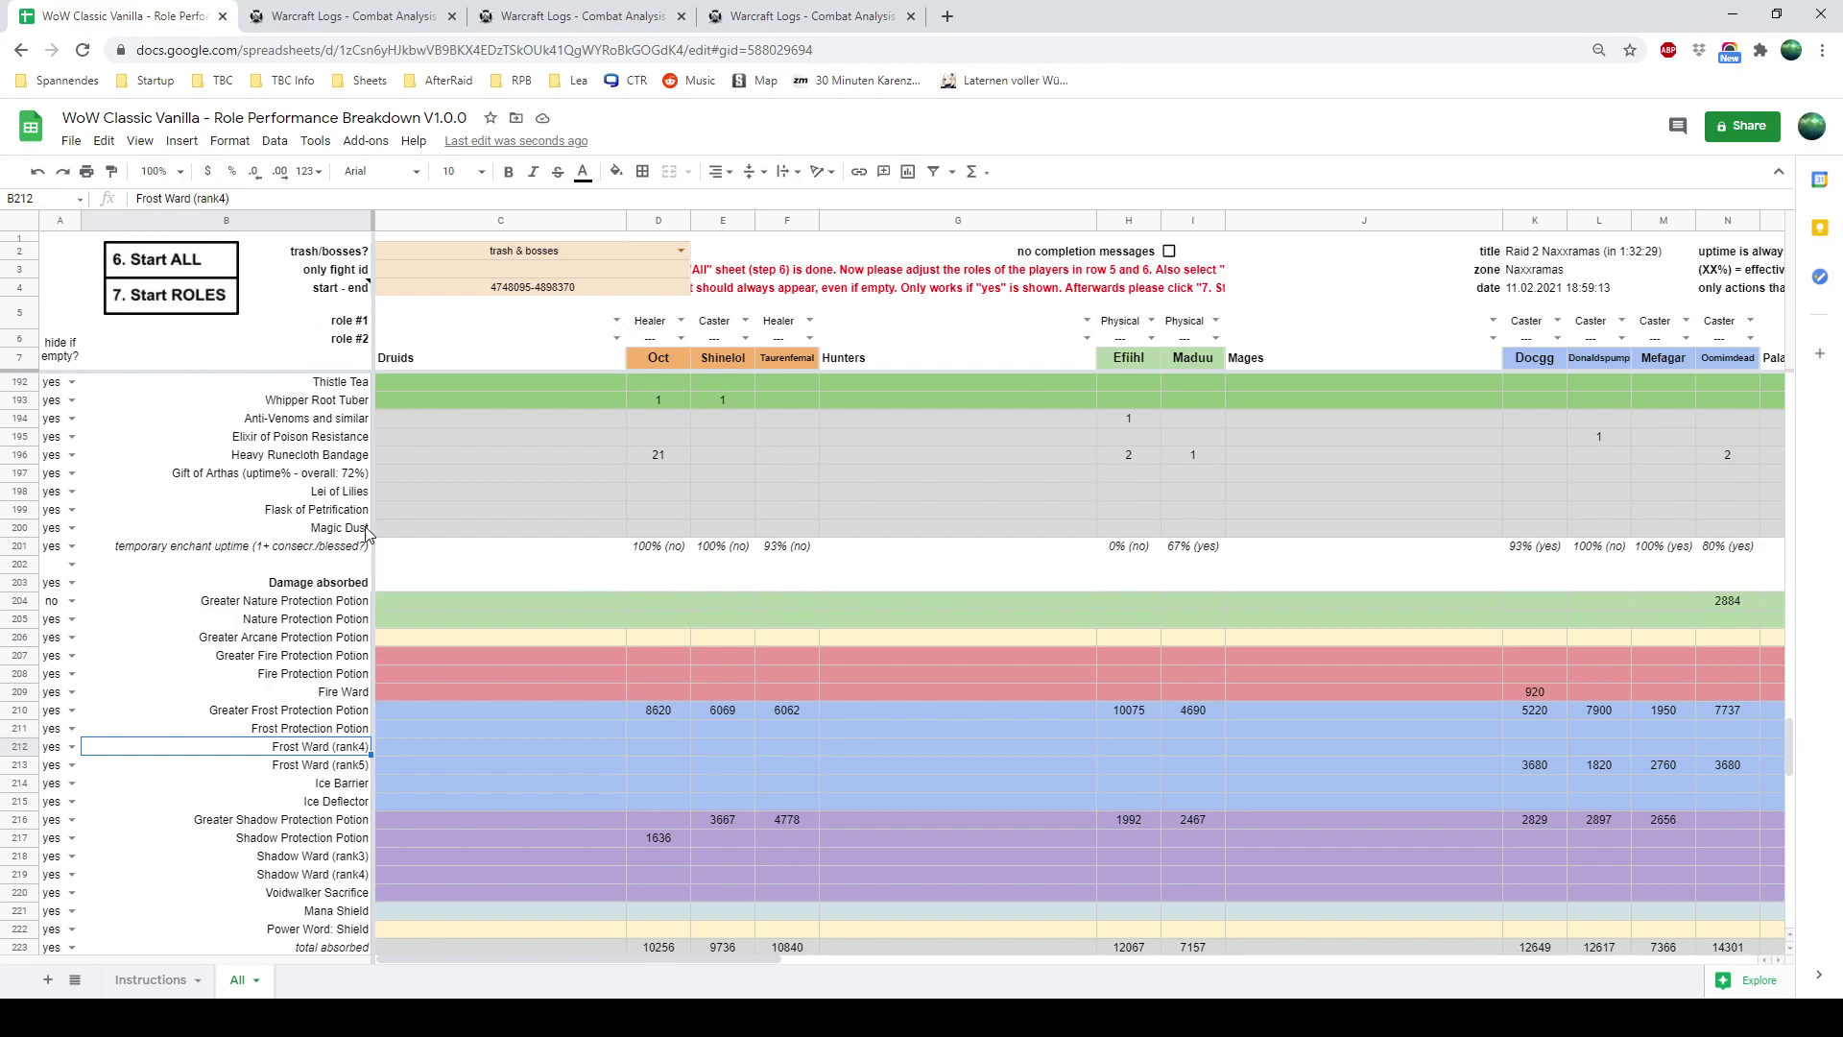
scroll(283, 470, "up", 2)
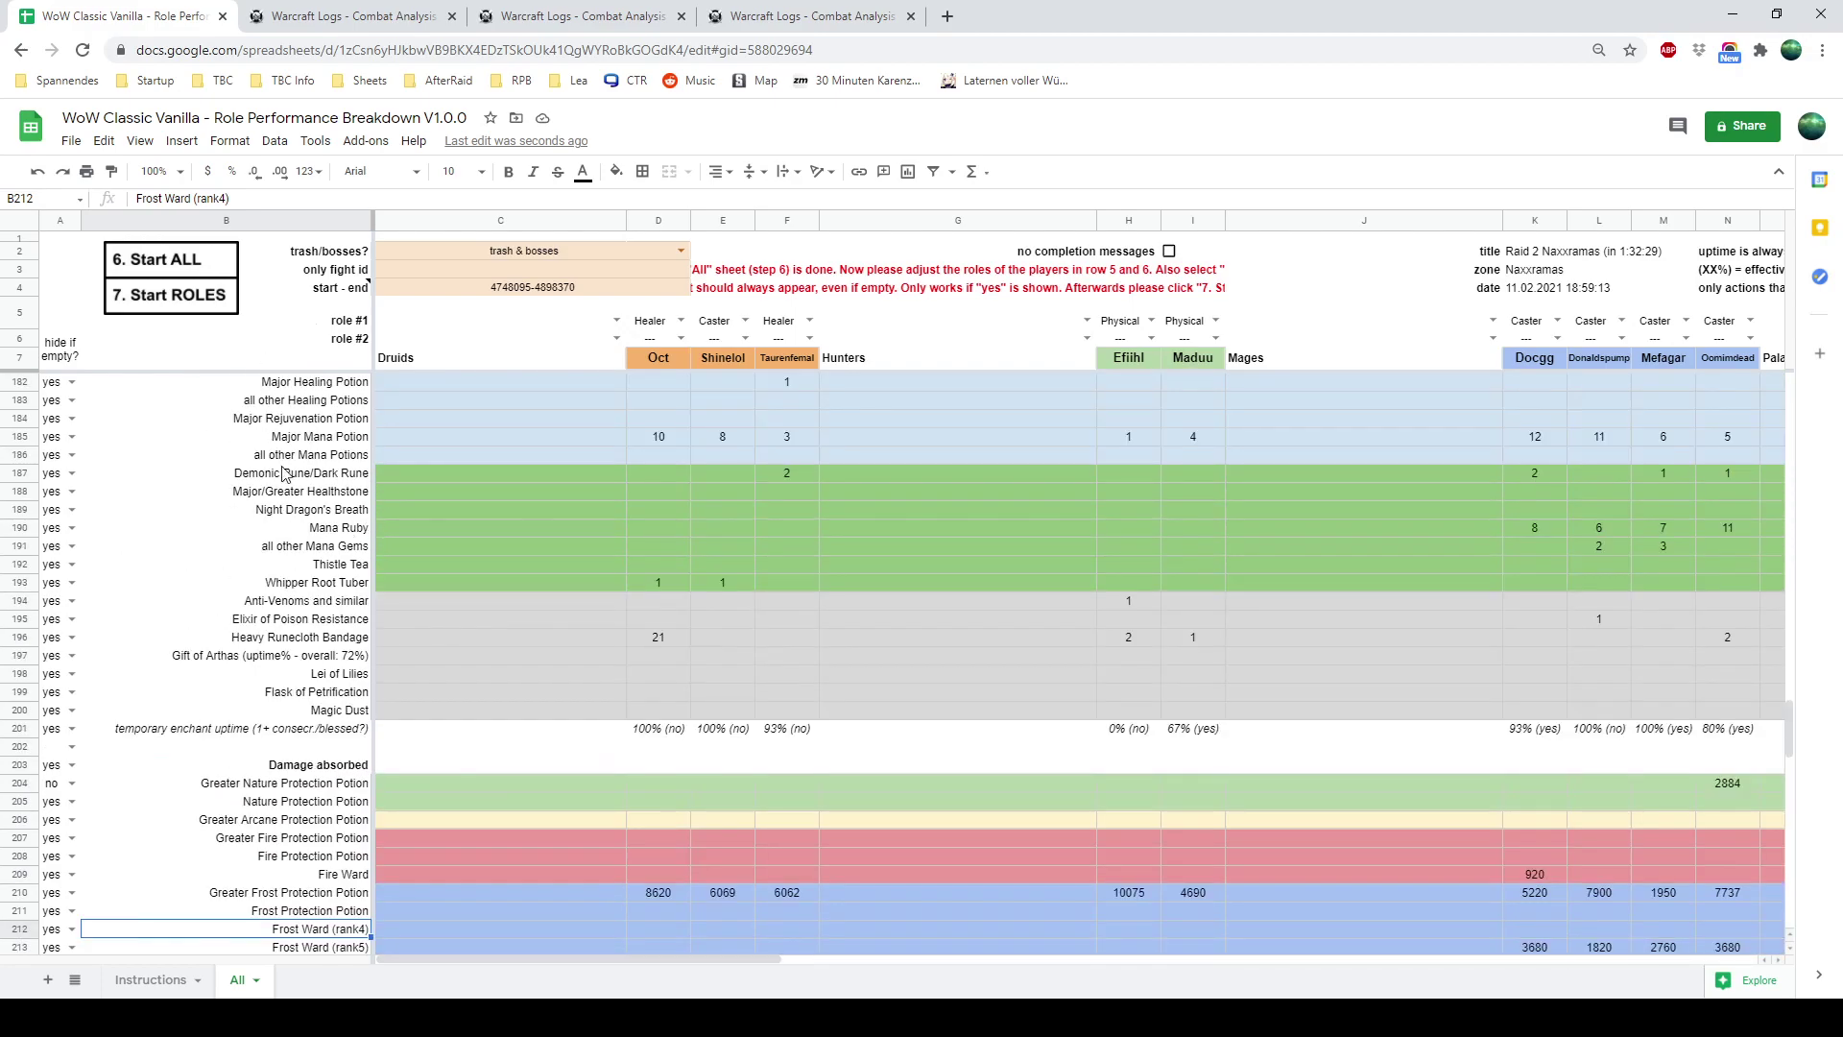
Generate the role sheets and check the Caster sheet's Major Mana Potion counts in C18:H18
left_click(171, 300)
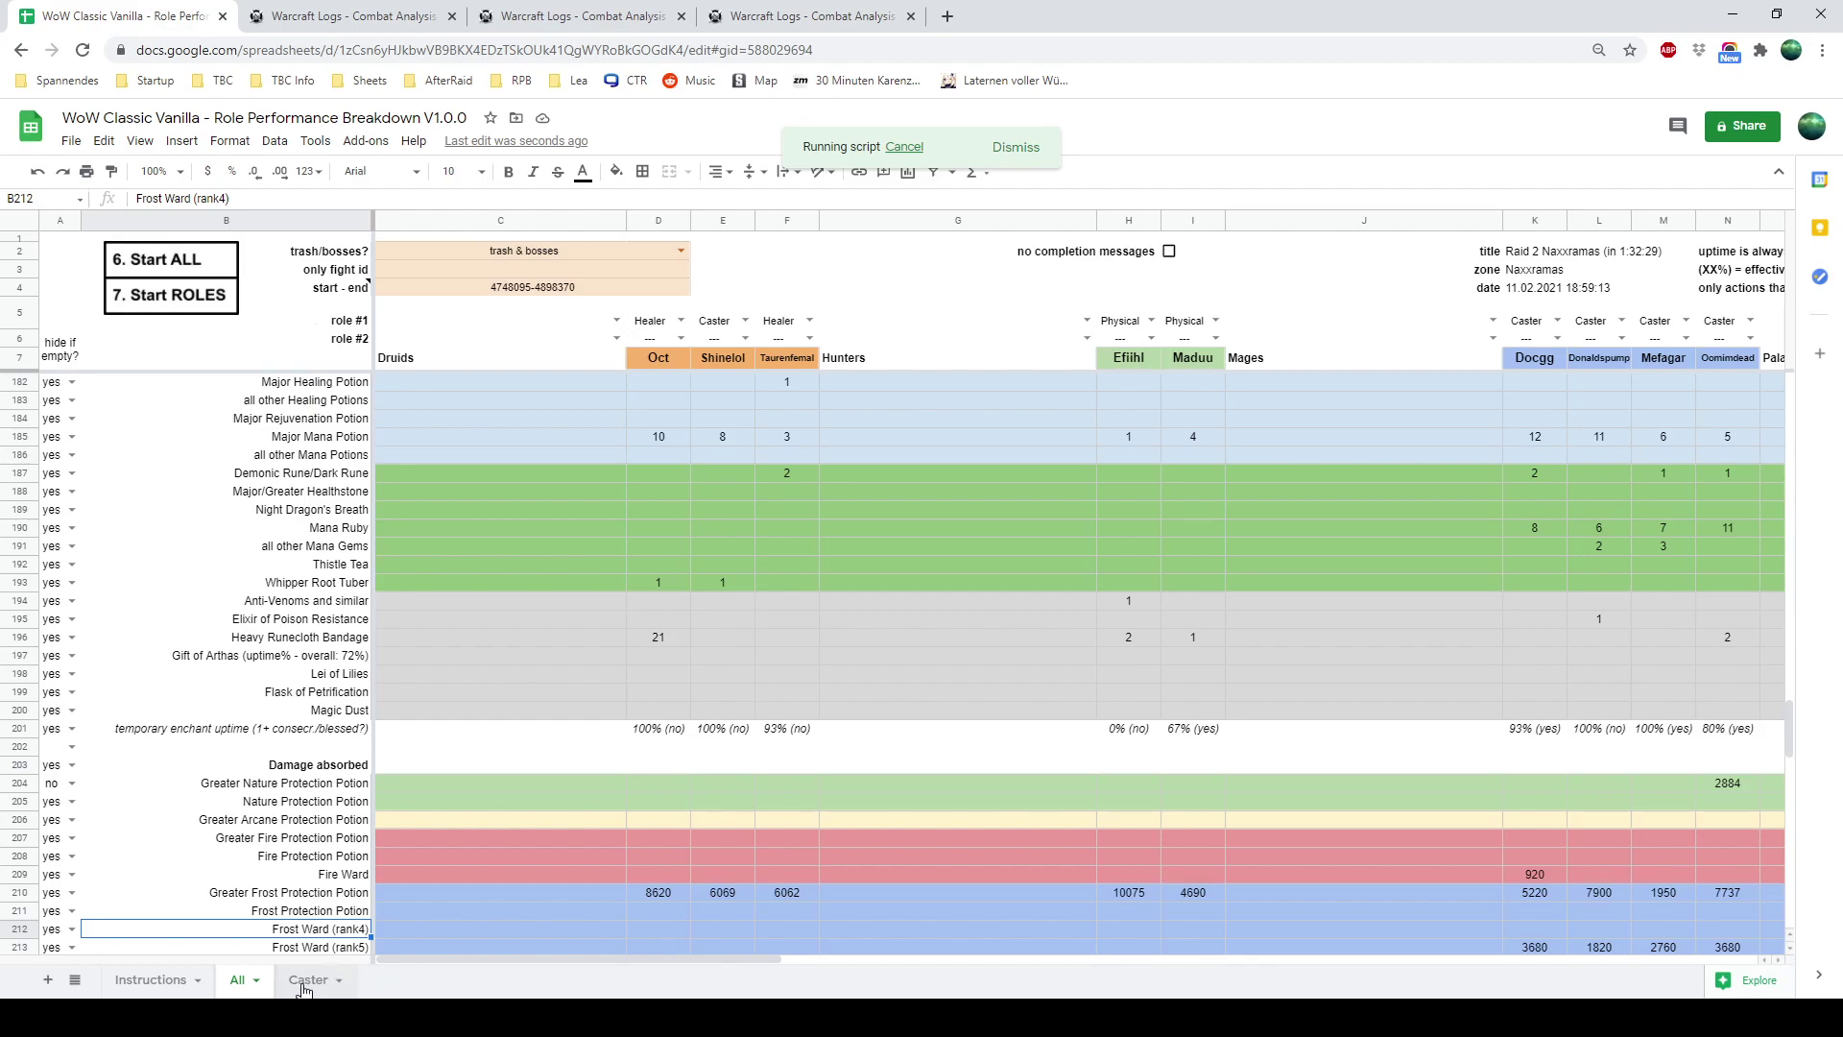
left_click(305, 981)
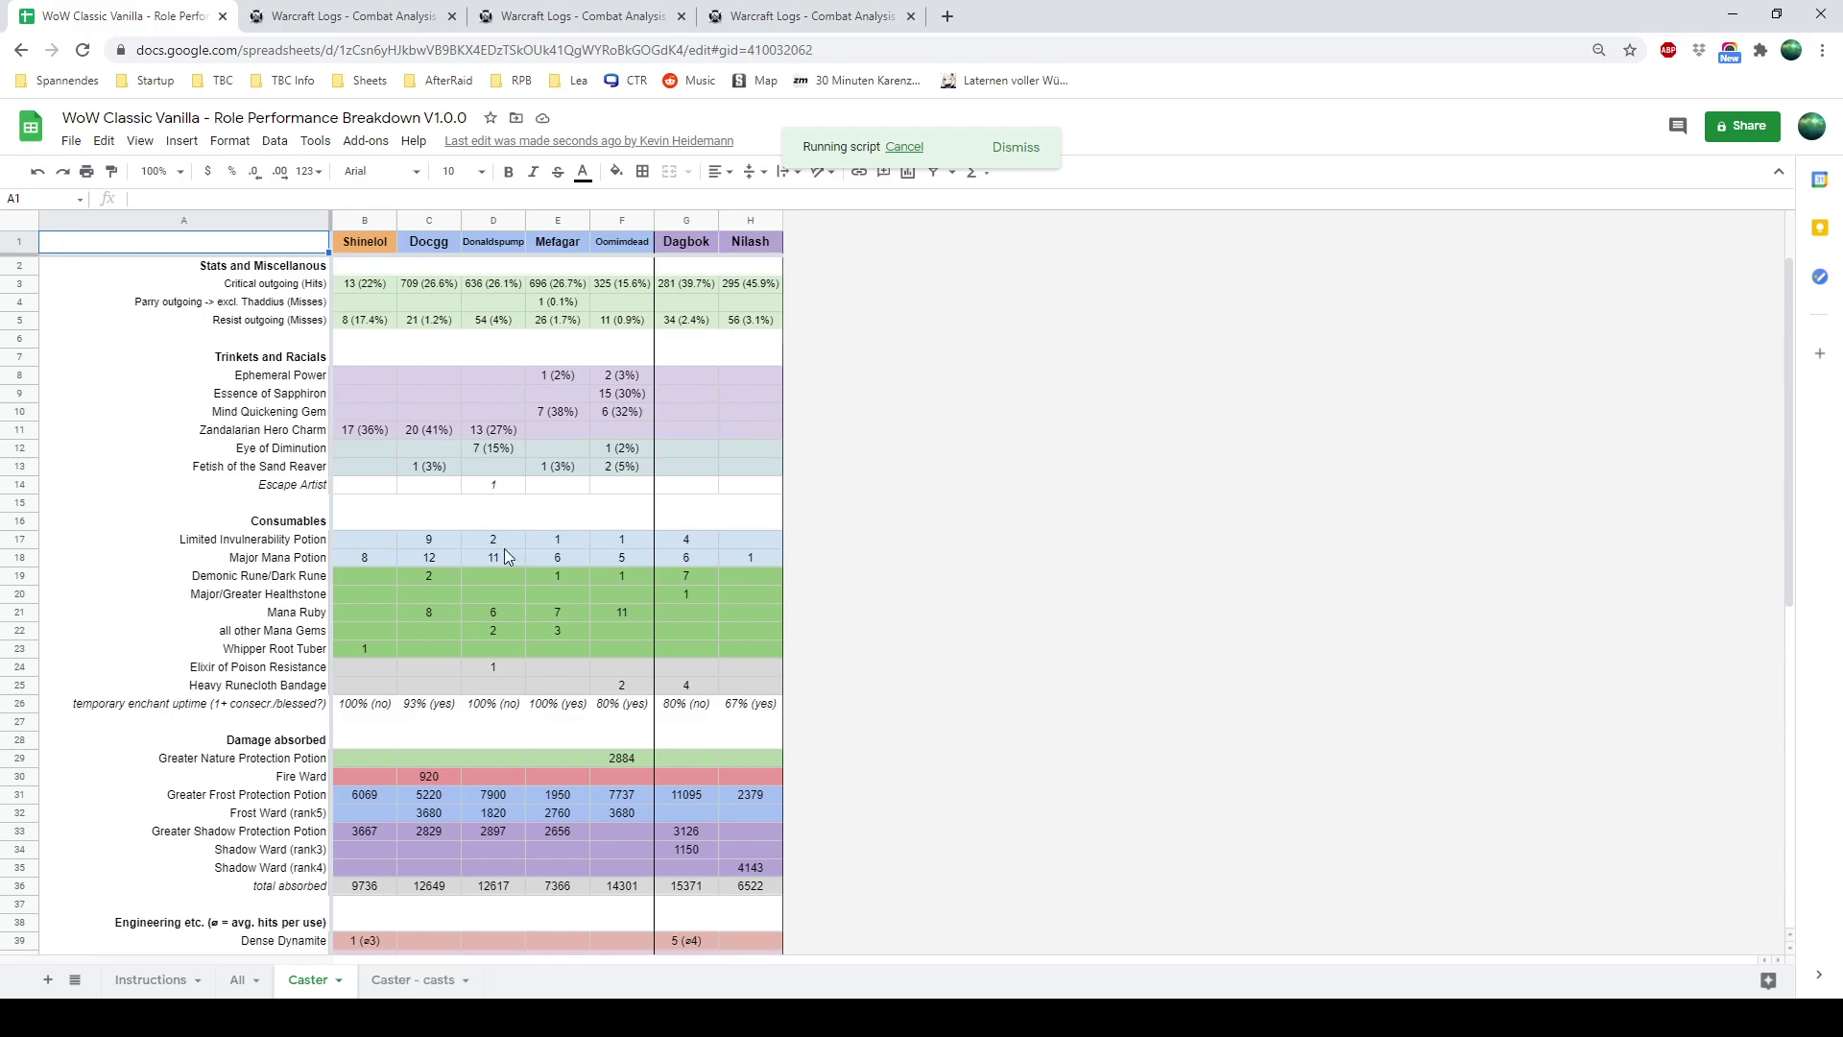
scroll(436, 516, "down", 2)
scroll(455, 622, "up", 1)
scroll(455, 622, "up", 2)
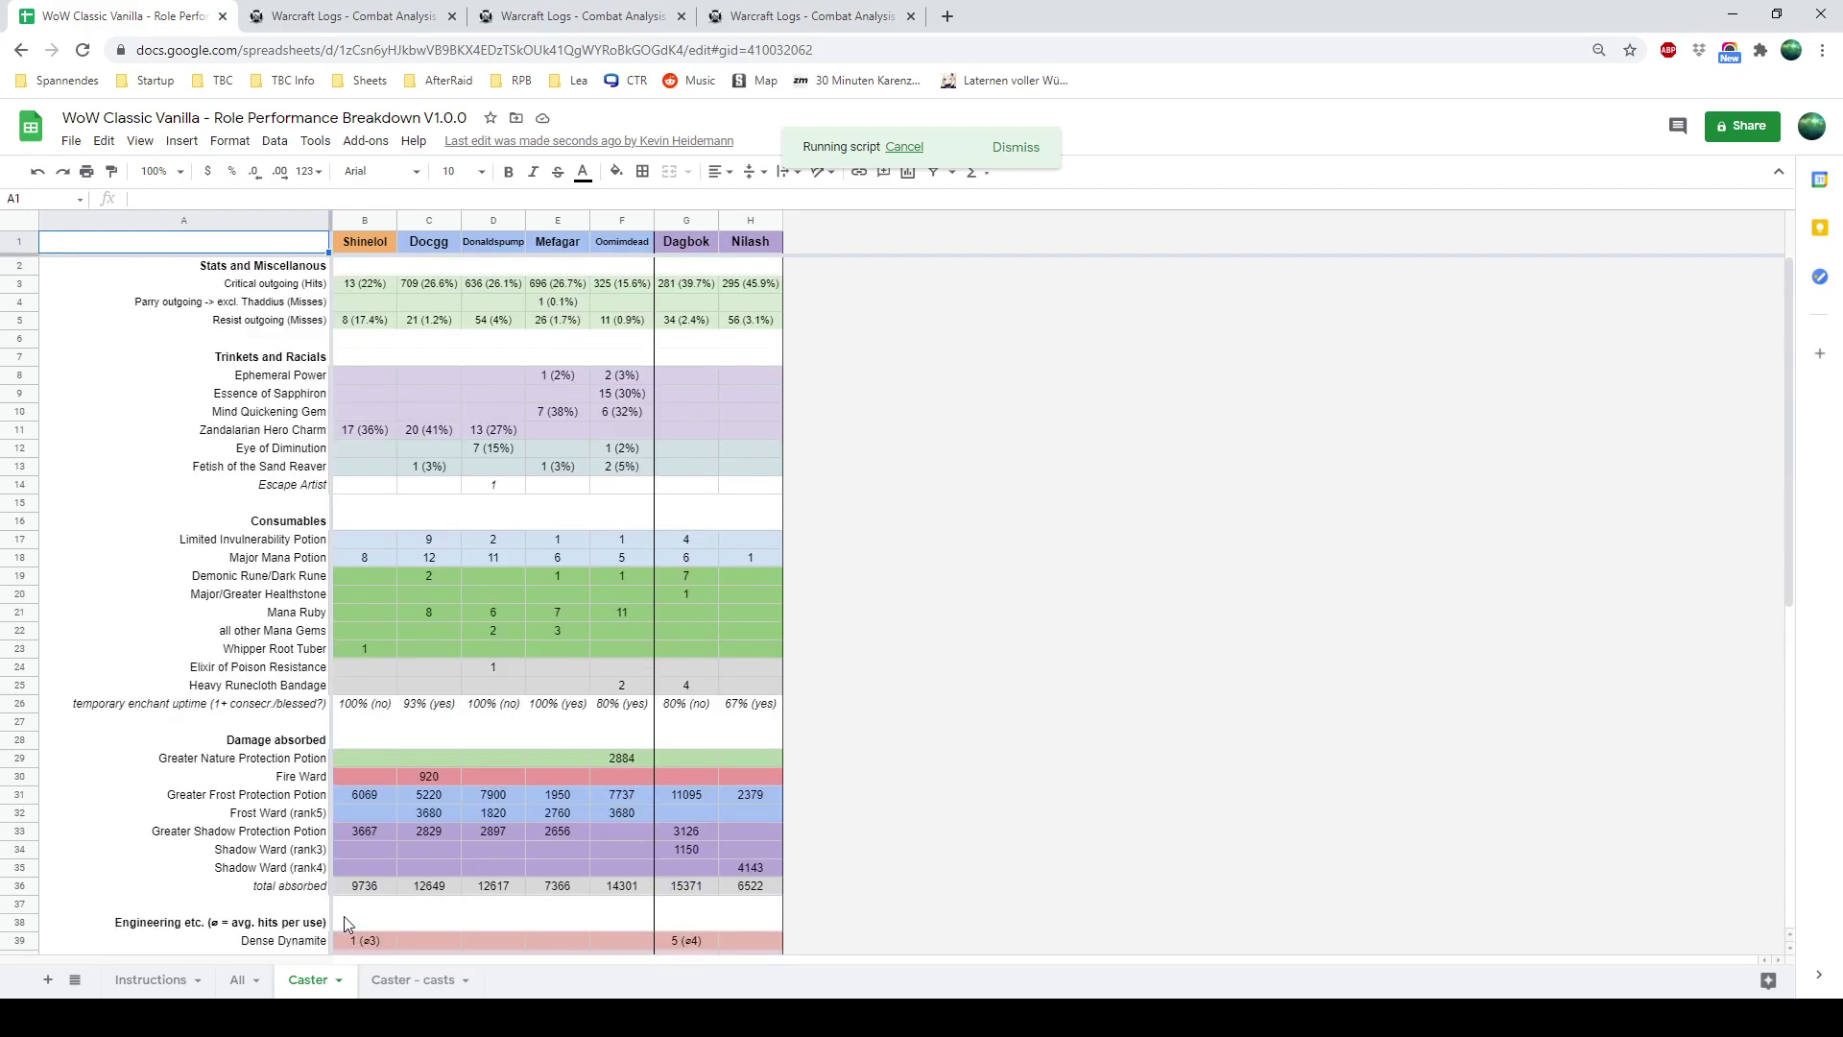
scroll(417, 433, "down", 4)
scroll(300, 667, "down", 3)
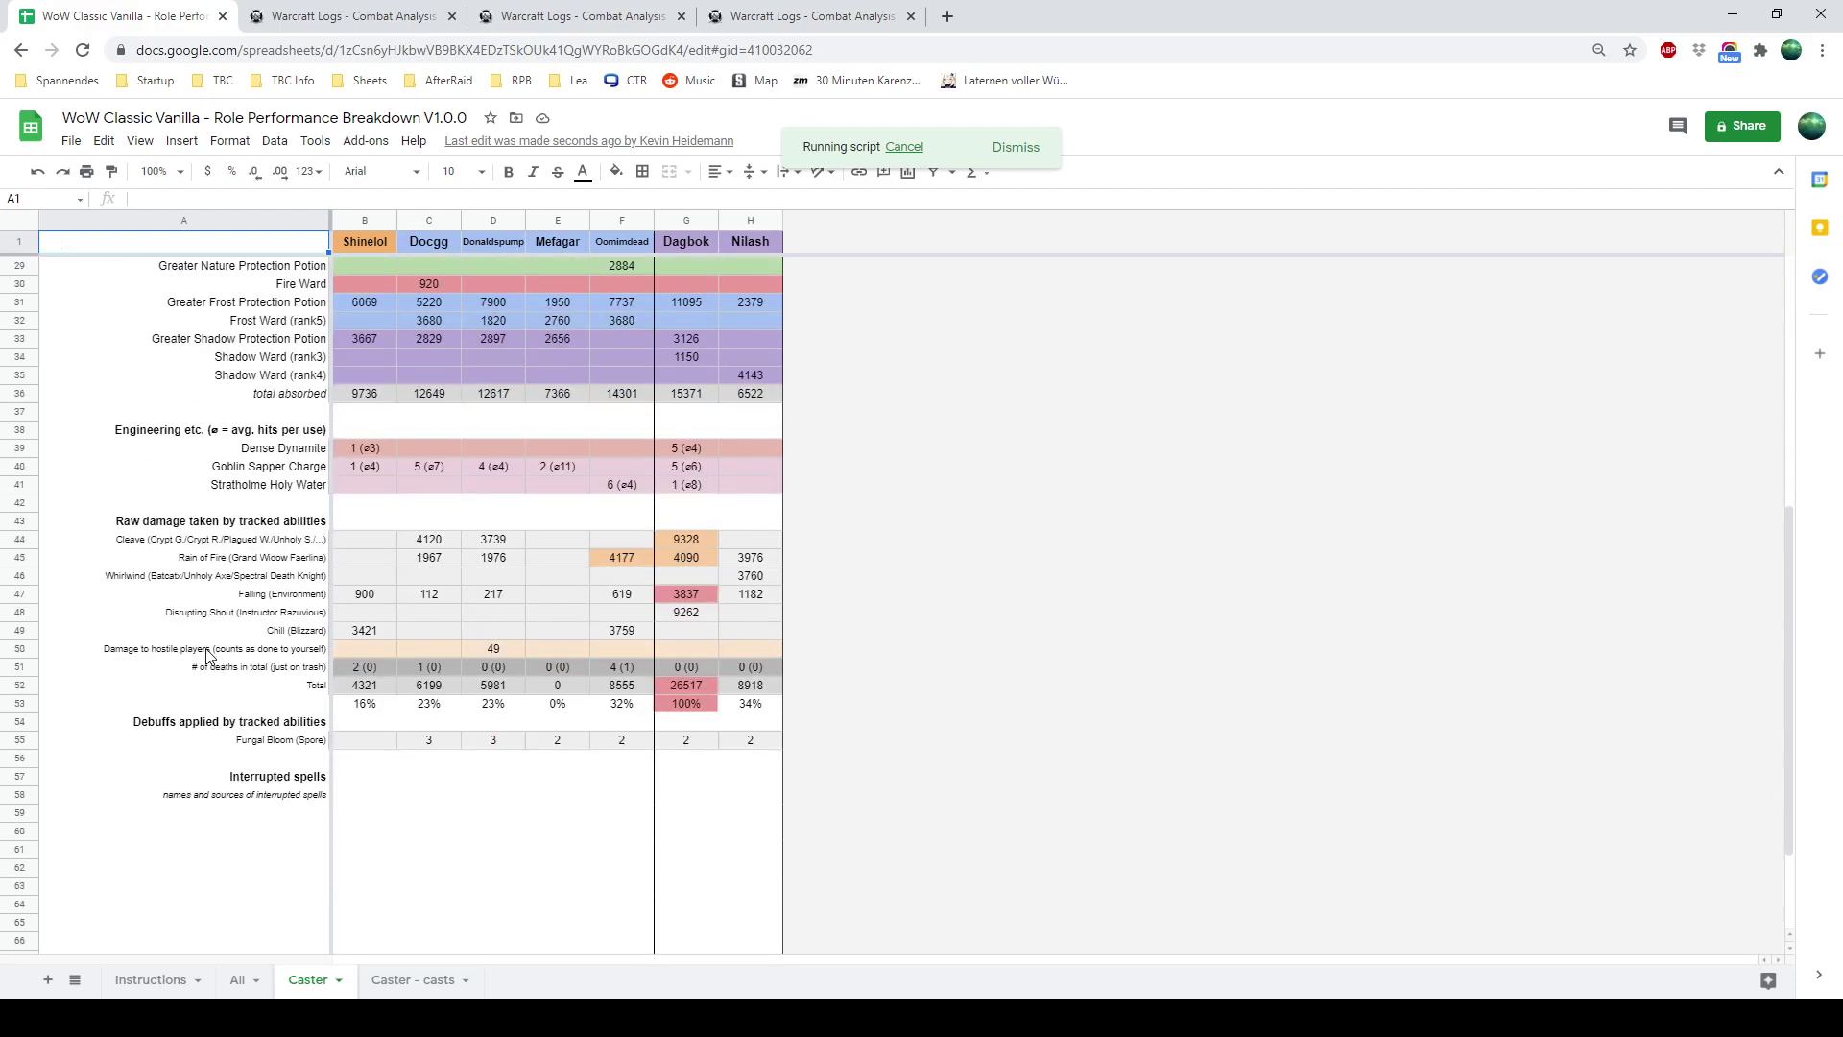
scroll(251, 675, "up", 5)
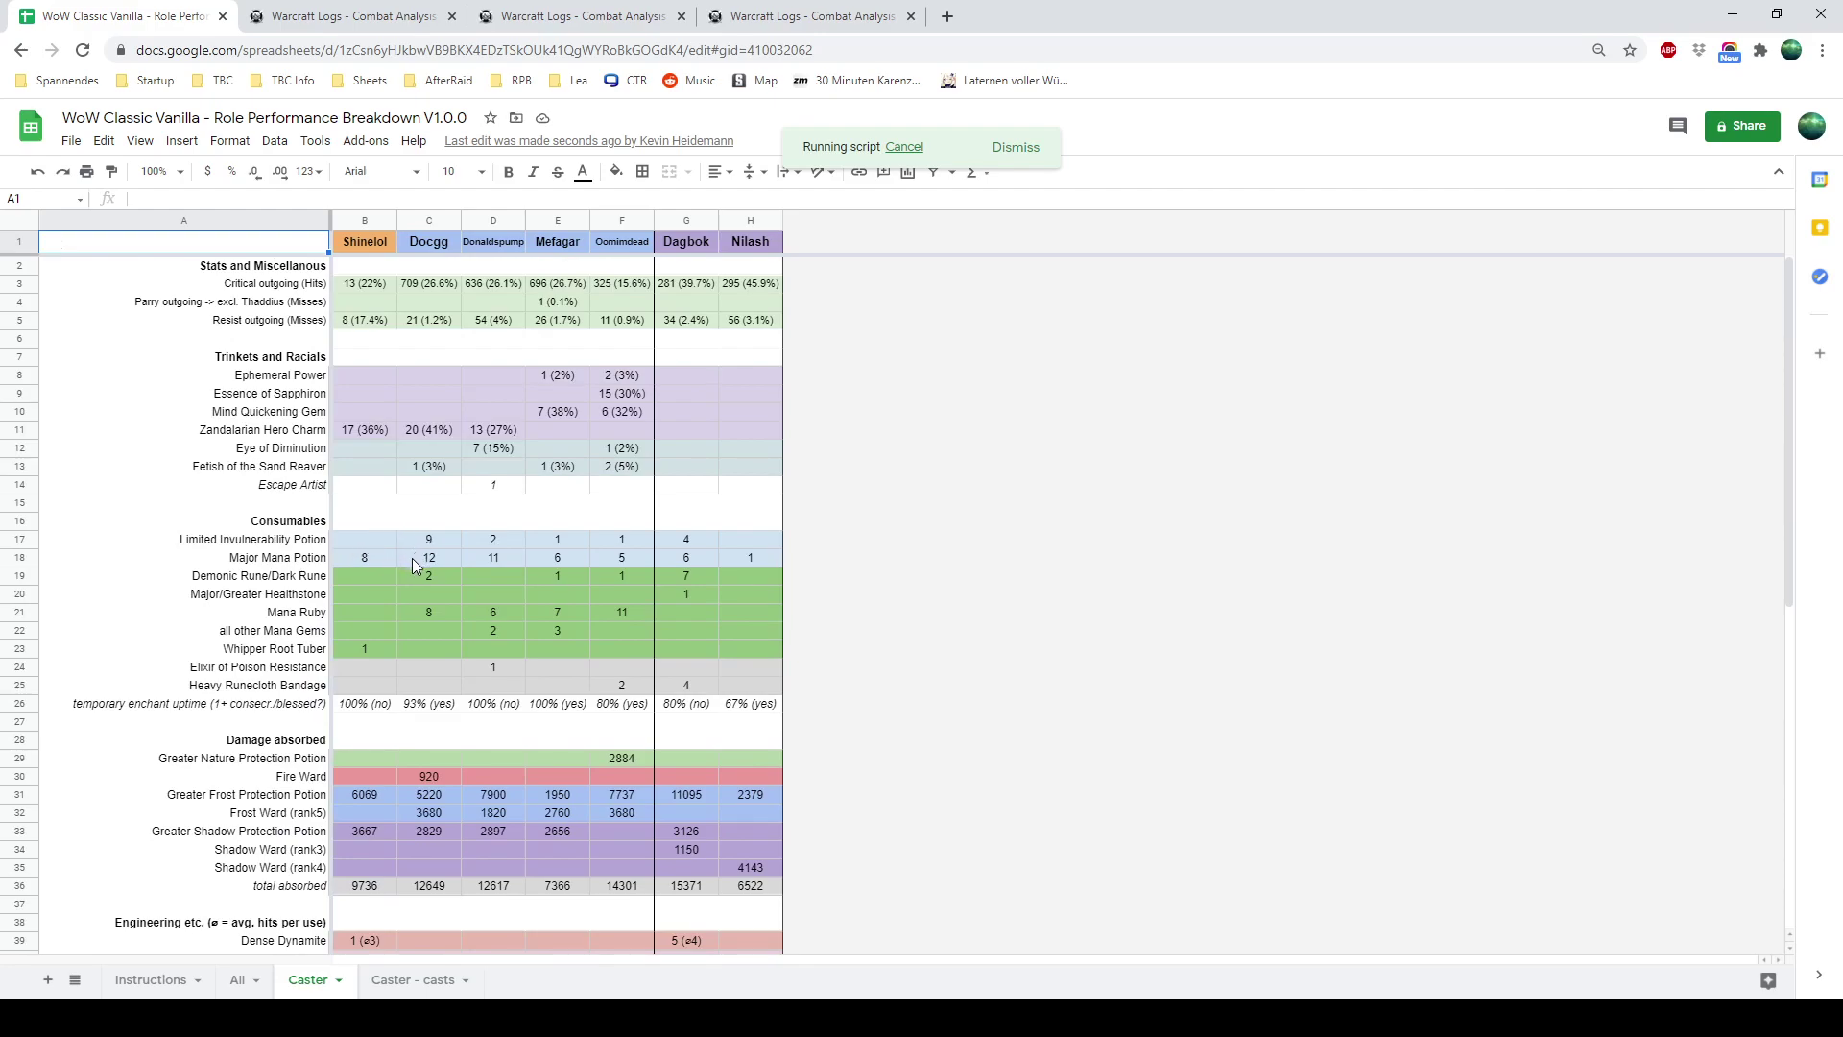
left_click_drag(412, 557, 780, 568)
left_click(779, 568)
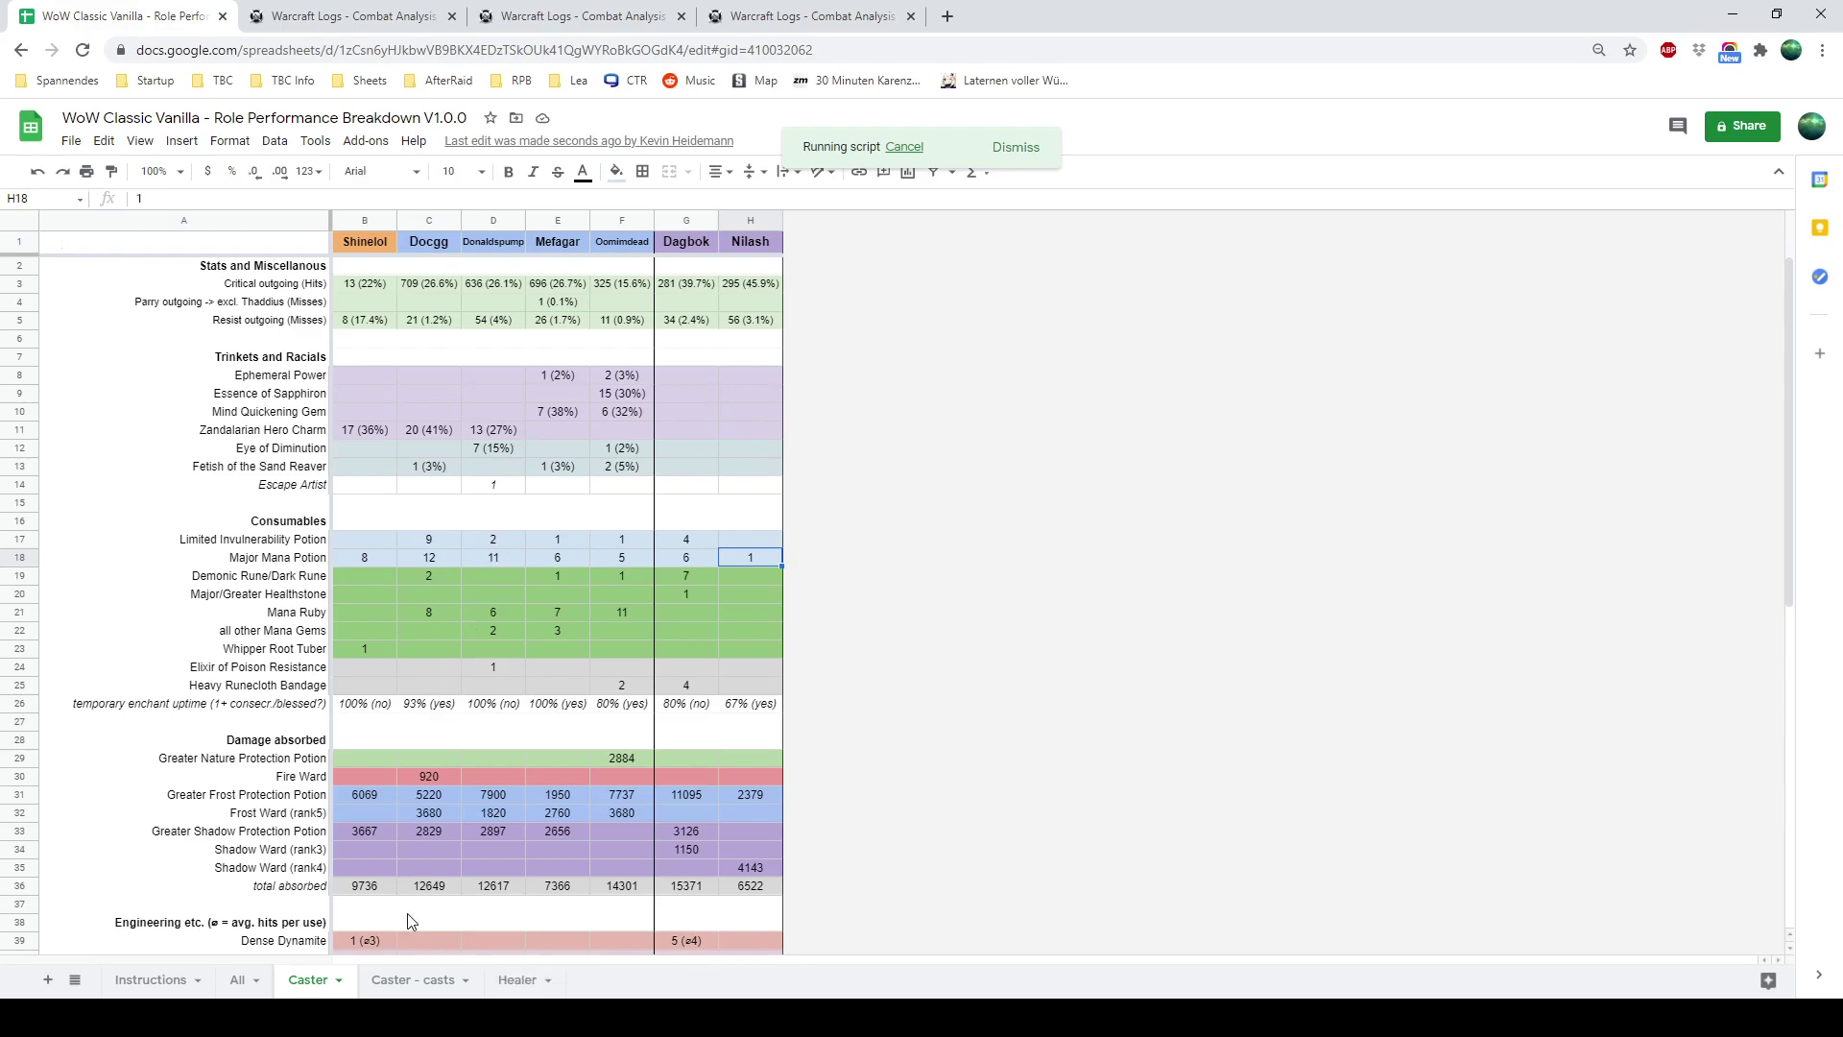
Scroll through the Caster - casts sheet's druid, mage and warlock single-target, aoe and cooldown counts
left_click(401, 981)
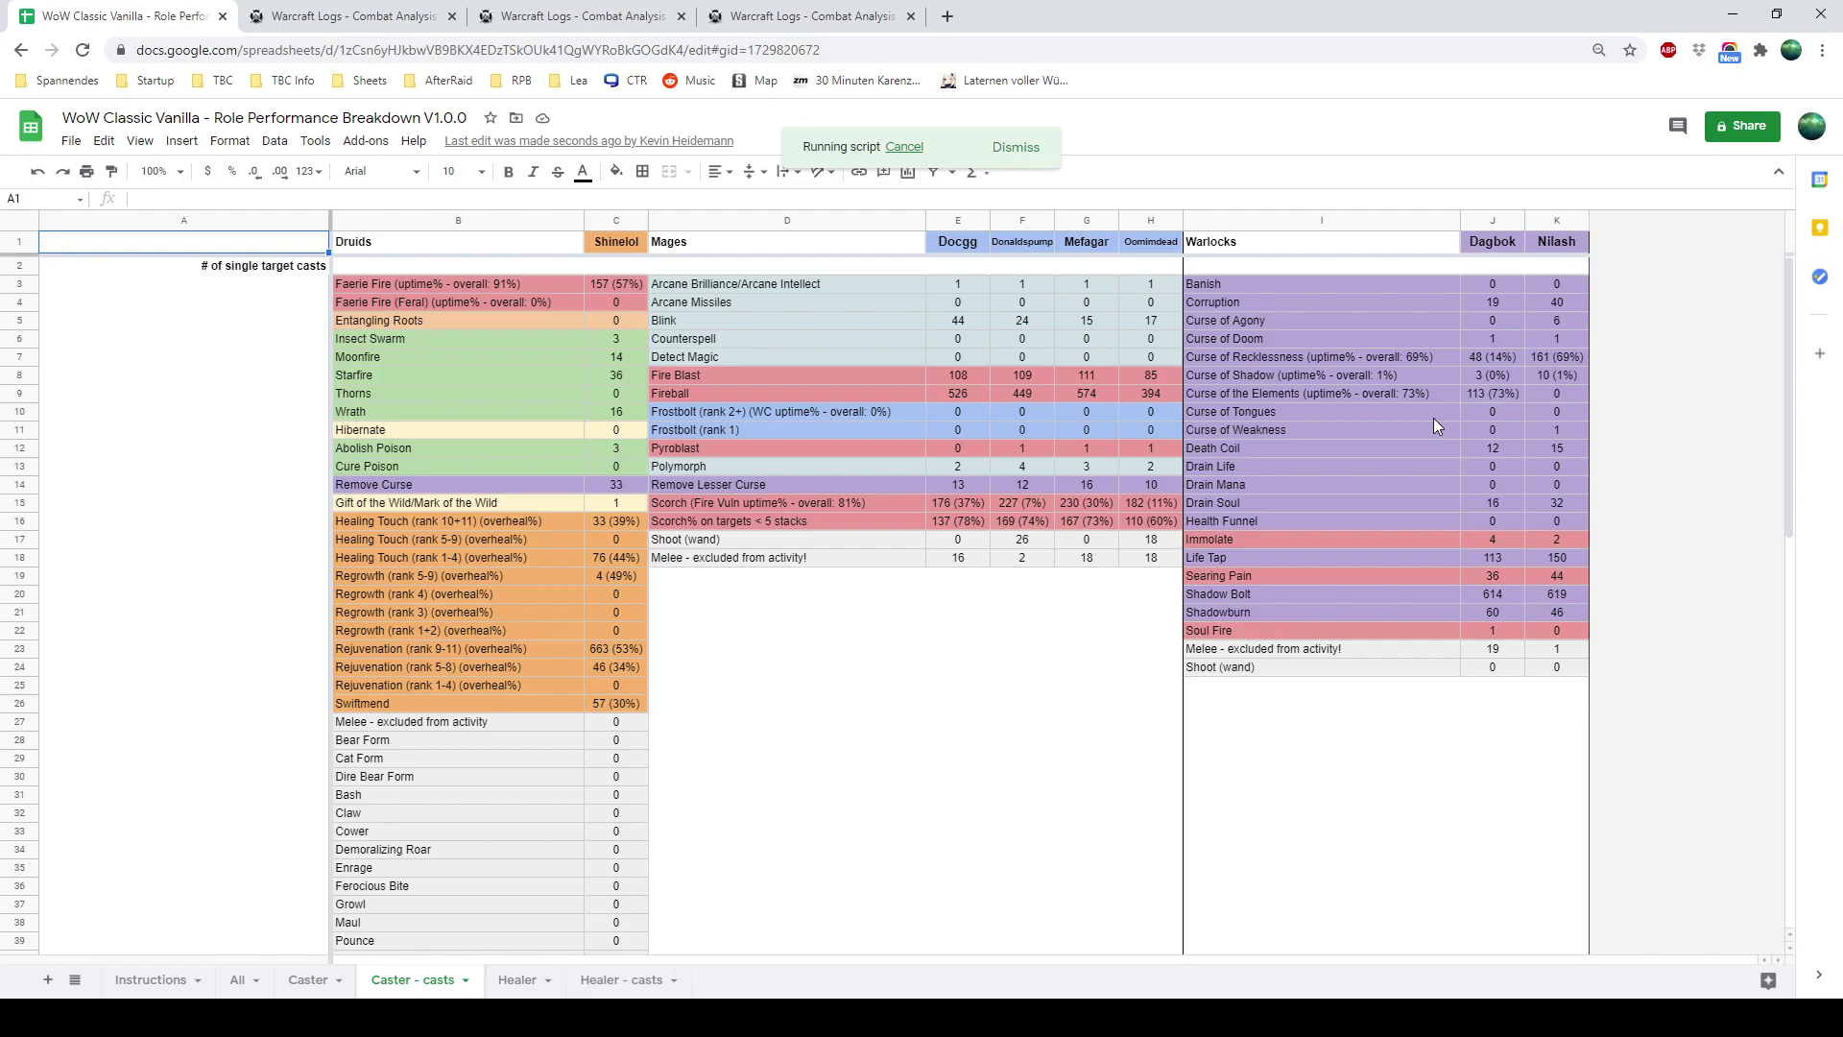
scroll(1133, 489, "down", 3)
scroll(1133, 489, "down", 8)
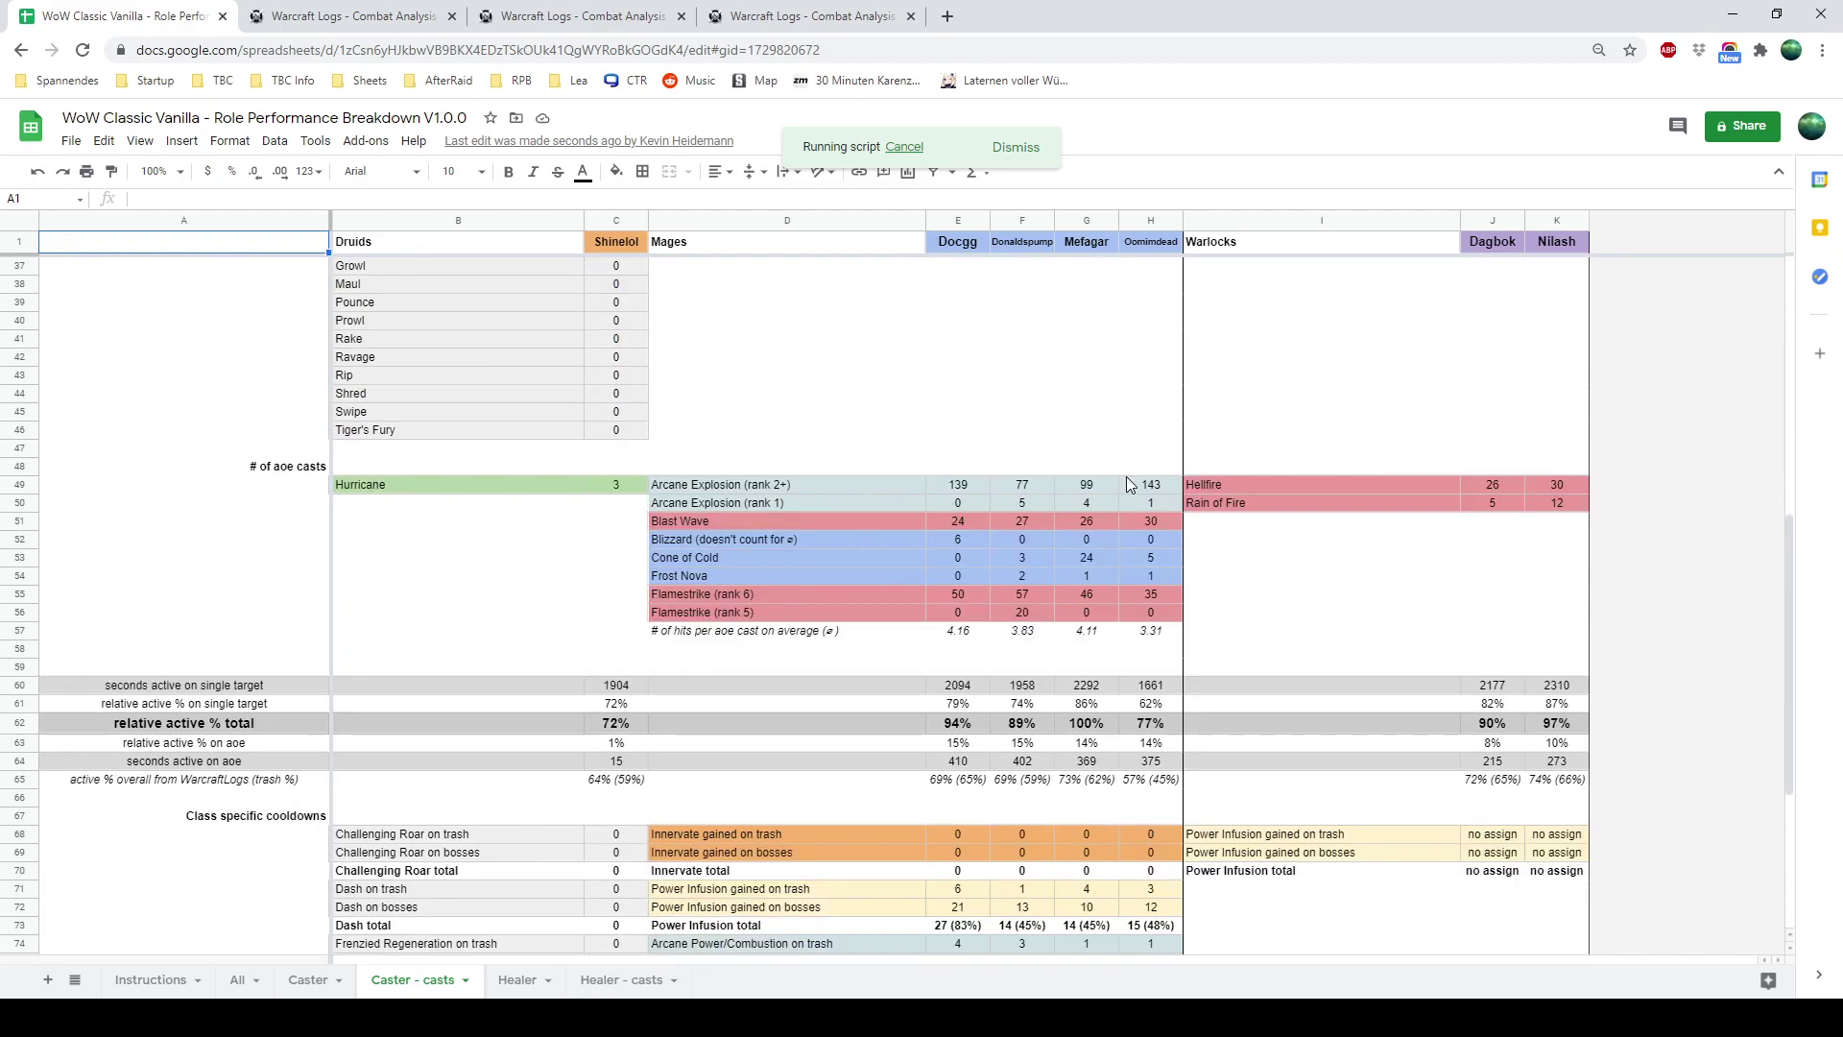
scroll(516, 822, "down", 1)
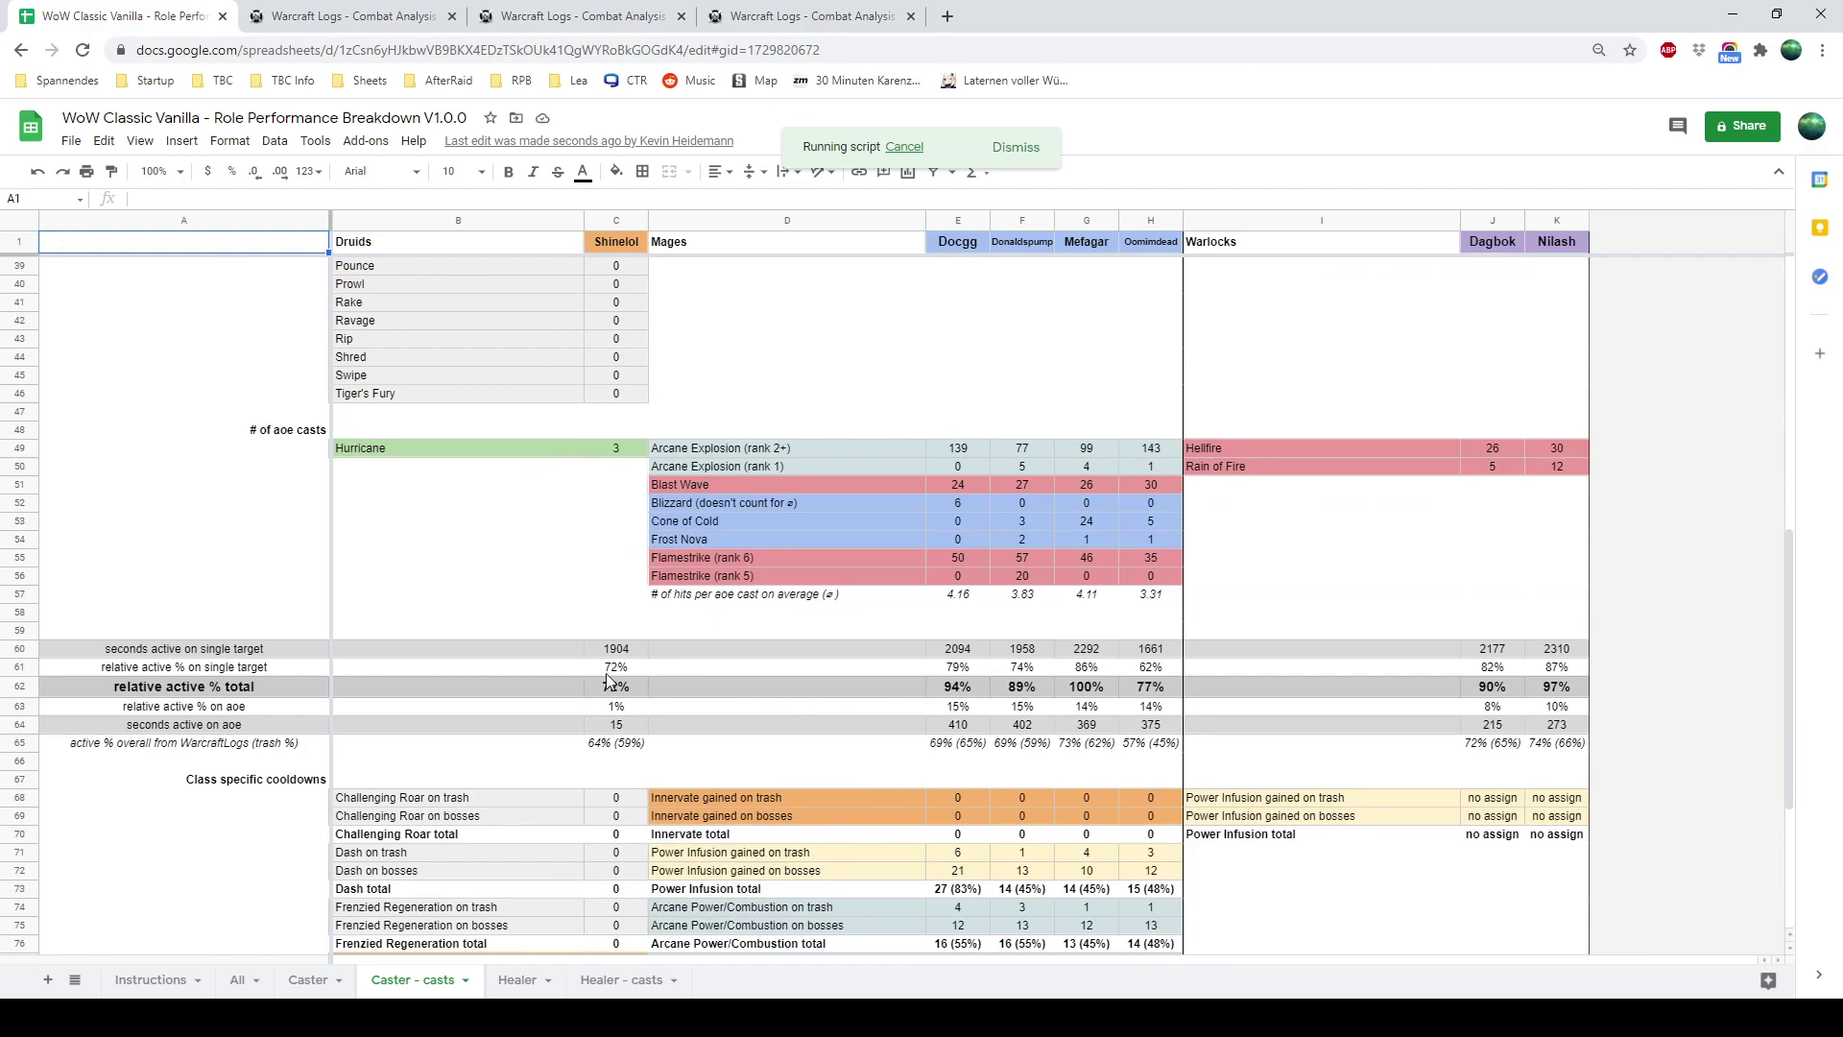
scroll(610, 682, "down", 4)
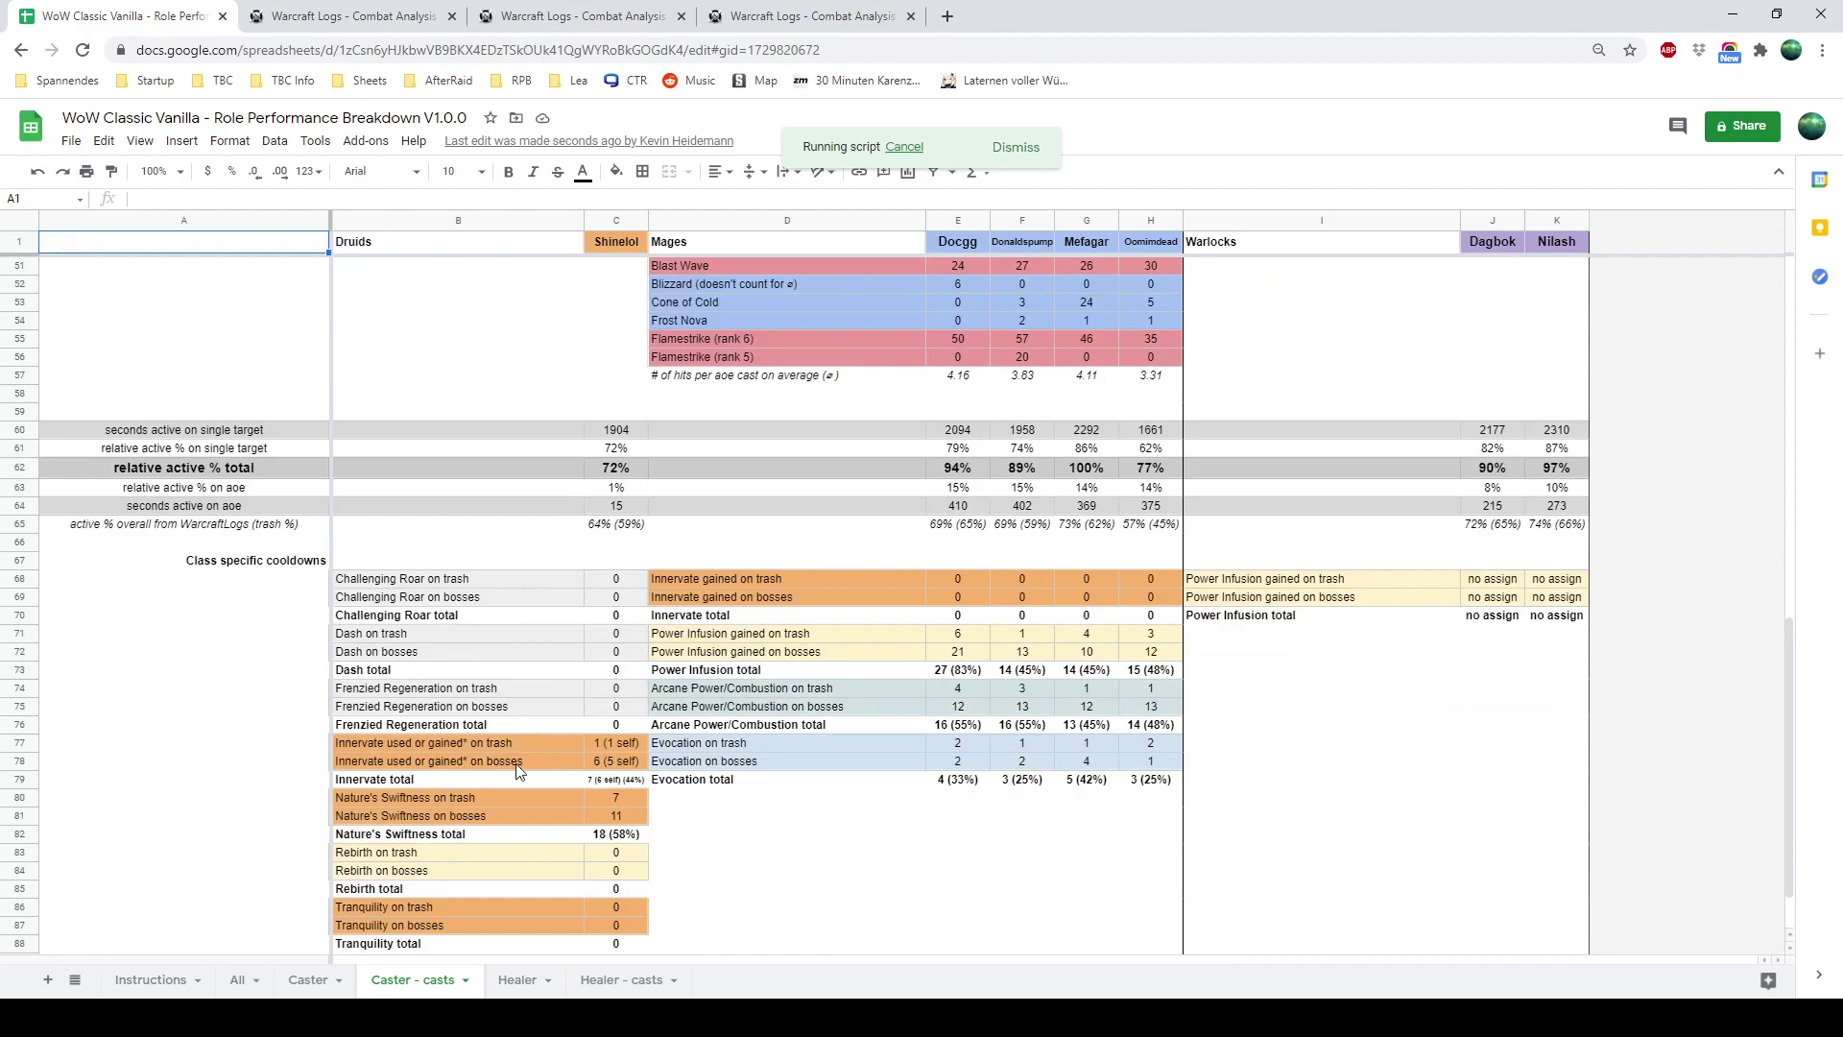
Look over the Healer and Healer - casts sheets, finishing on the Physical sheet
left_click(516, 981)
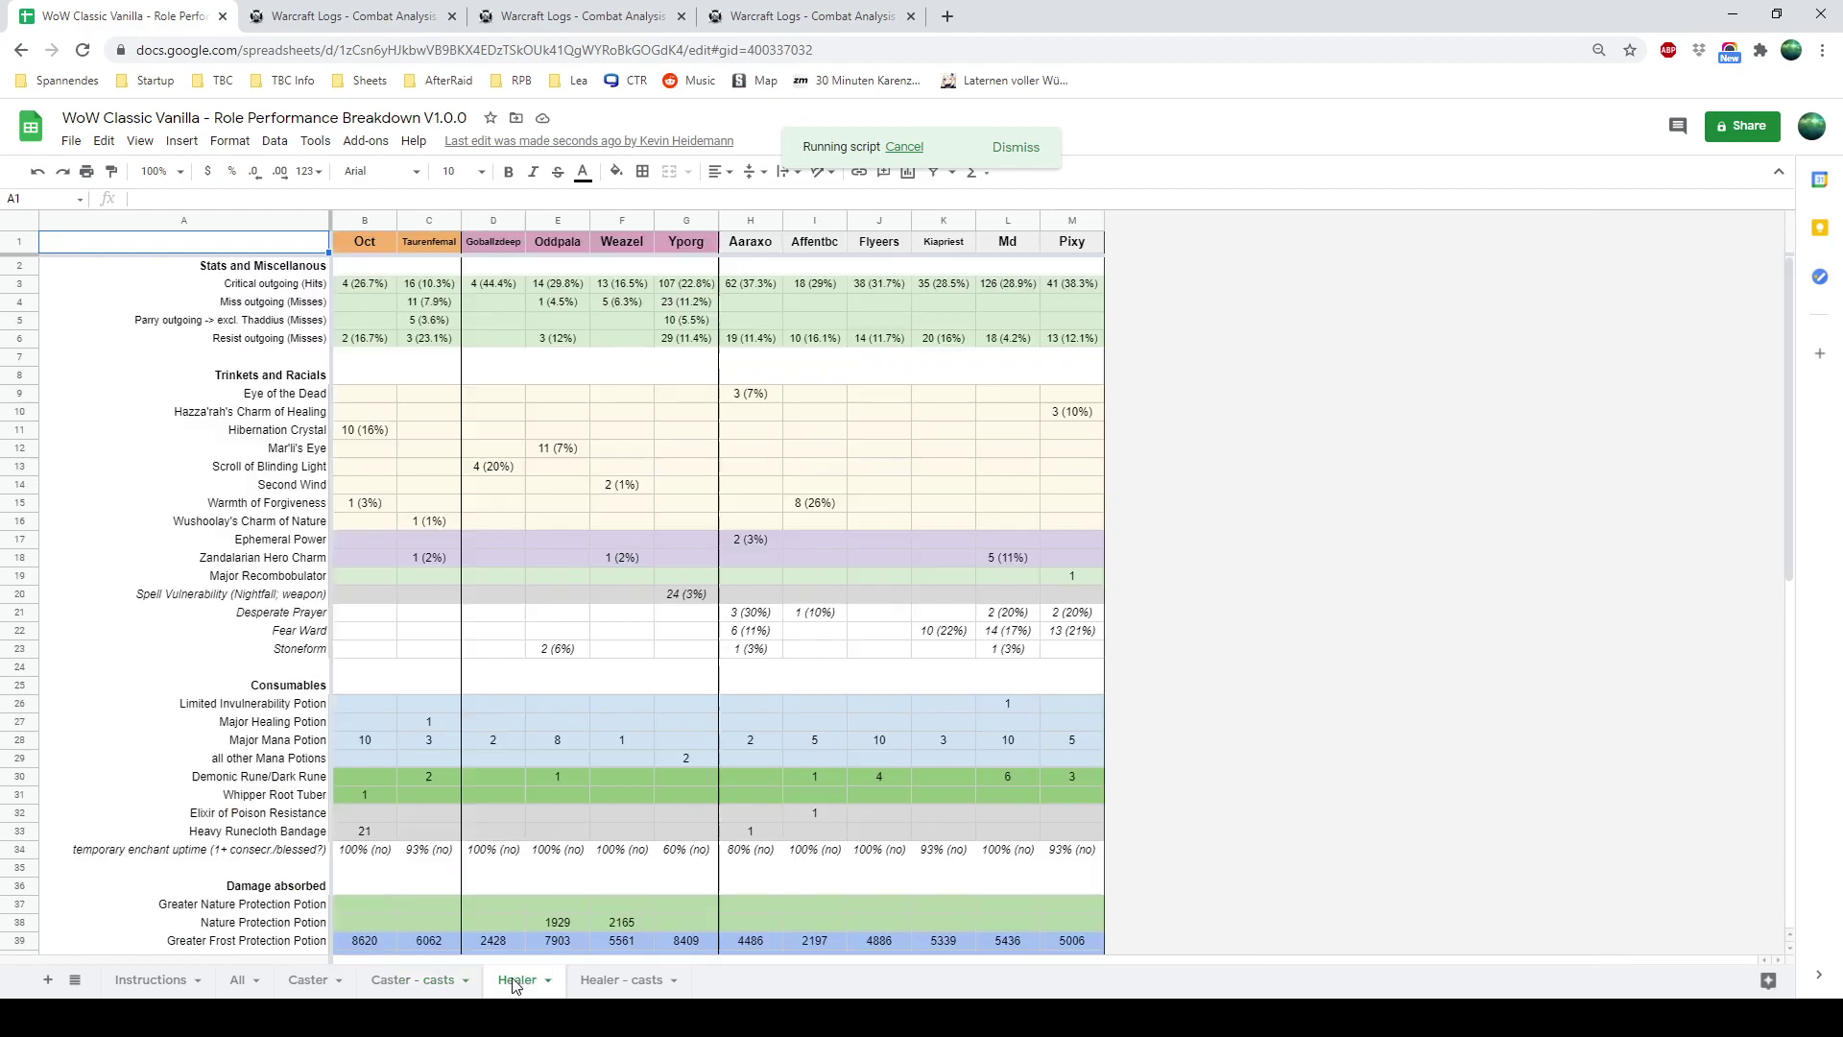
left_click(592, 981)
left_click(715, 981)
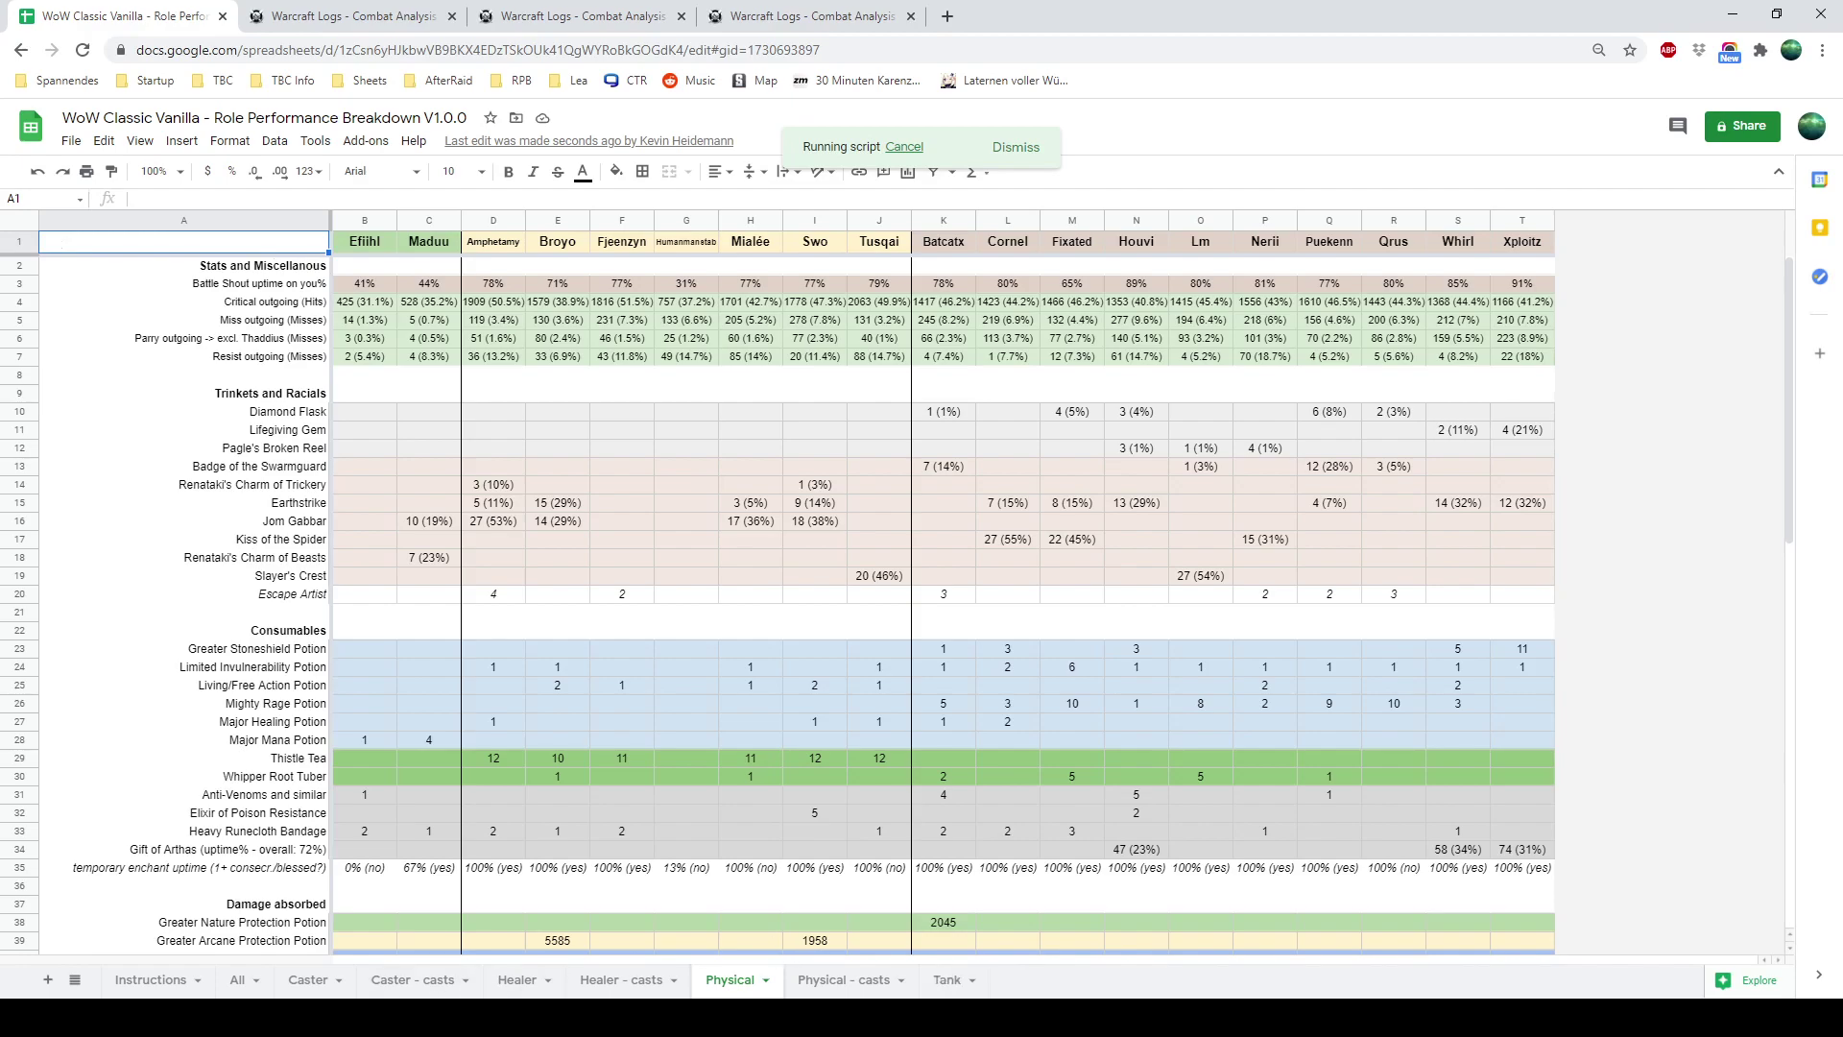
Check the Instructions sheet and All sheet's E4:I4 message, then view the warriors' Tank - casts sheet
left_click(240, 981)
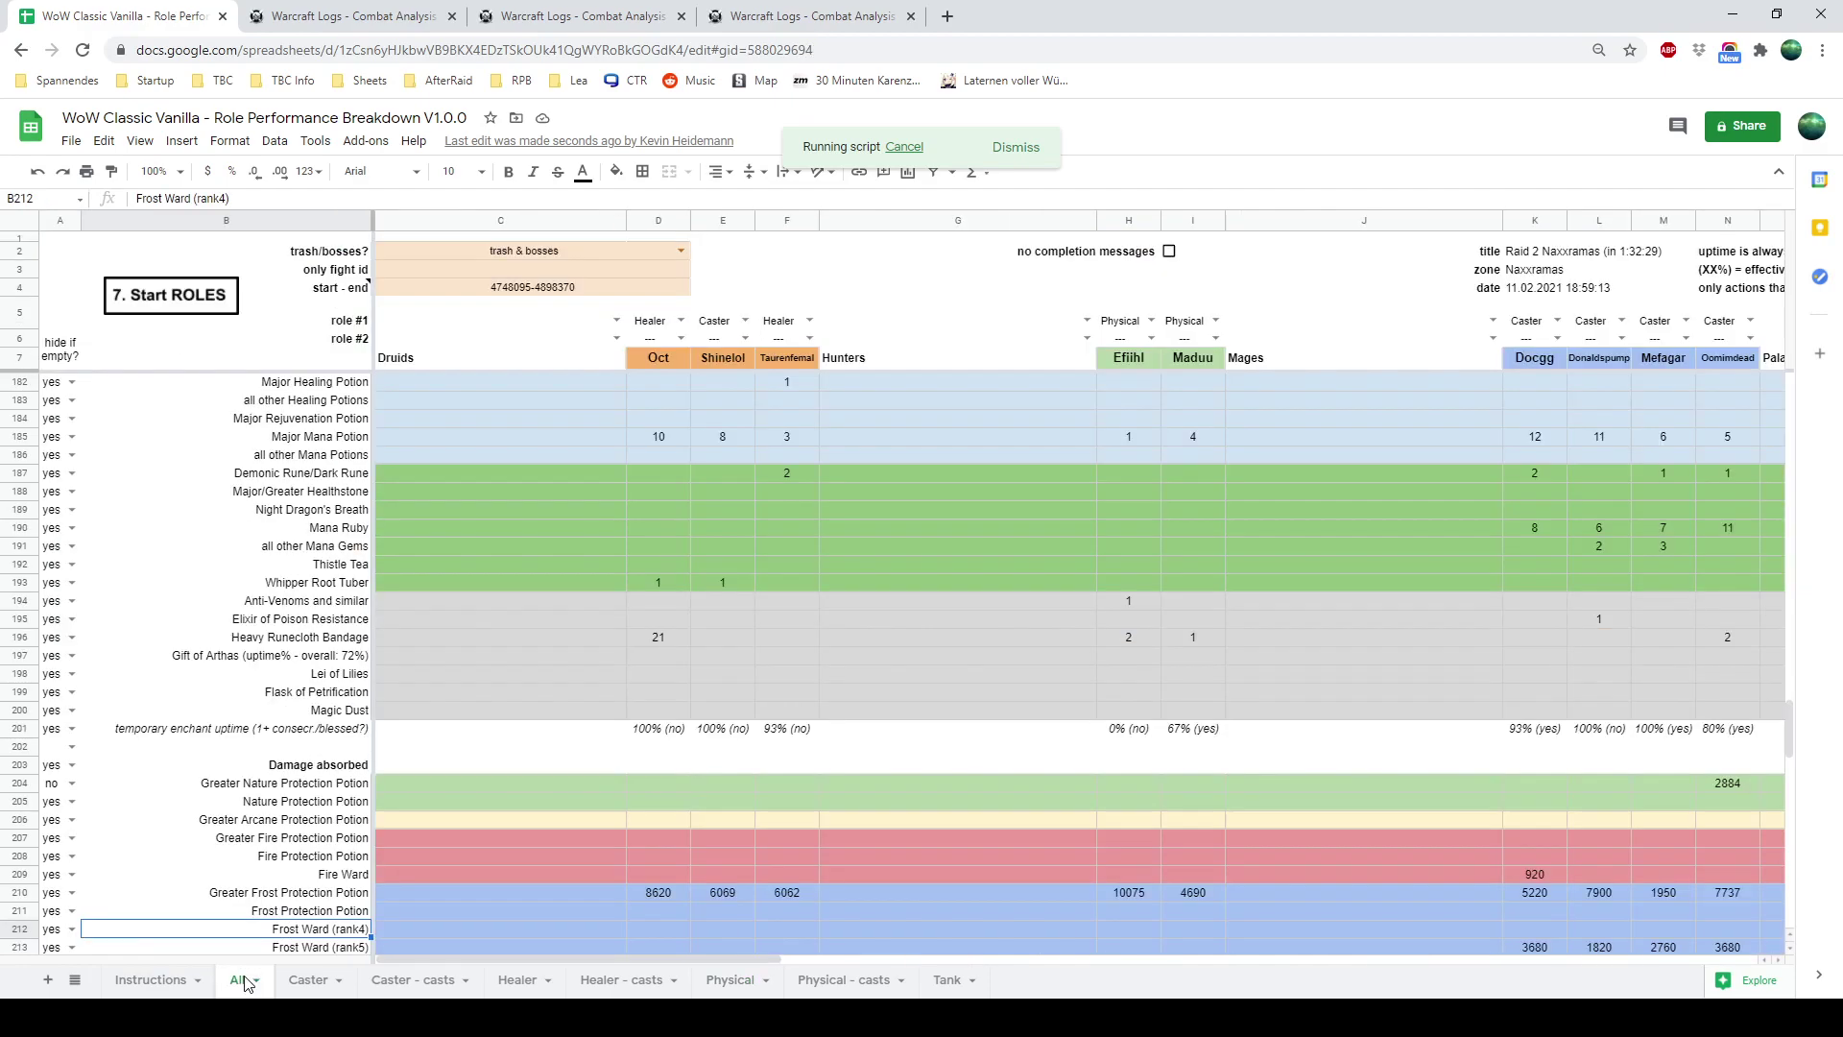
left_click(154, 980)
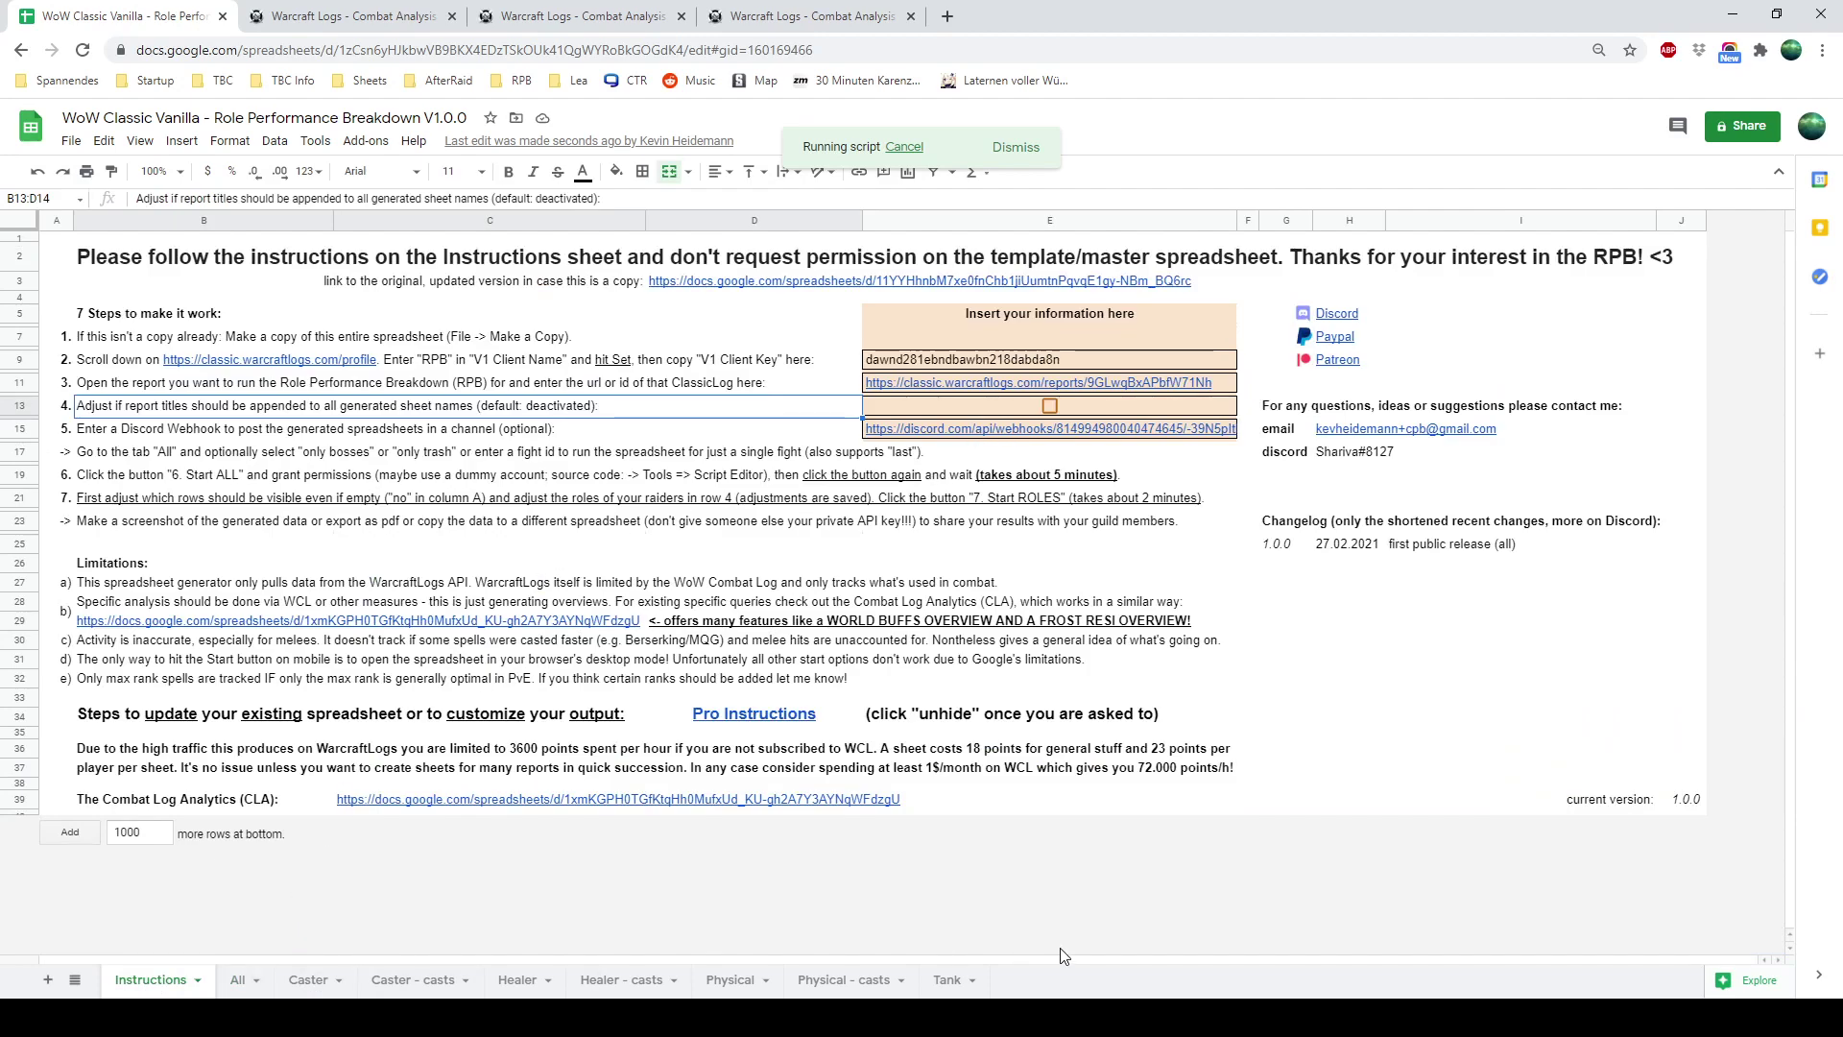
left_click(237, 980)
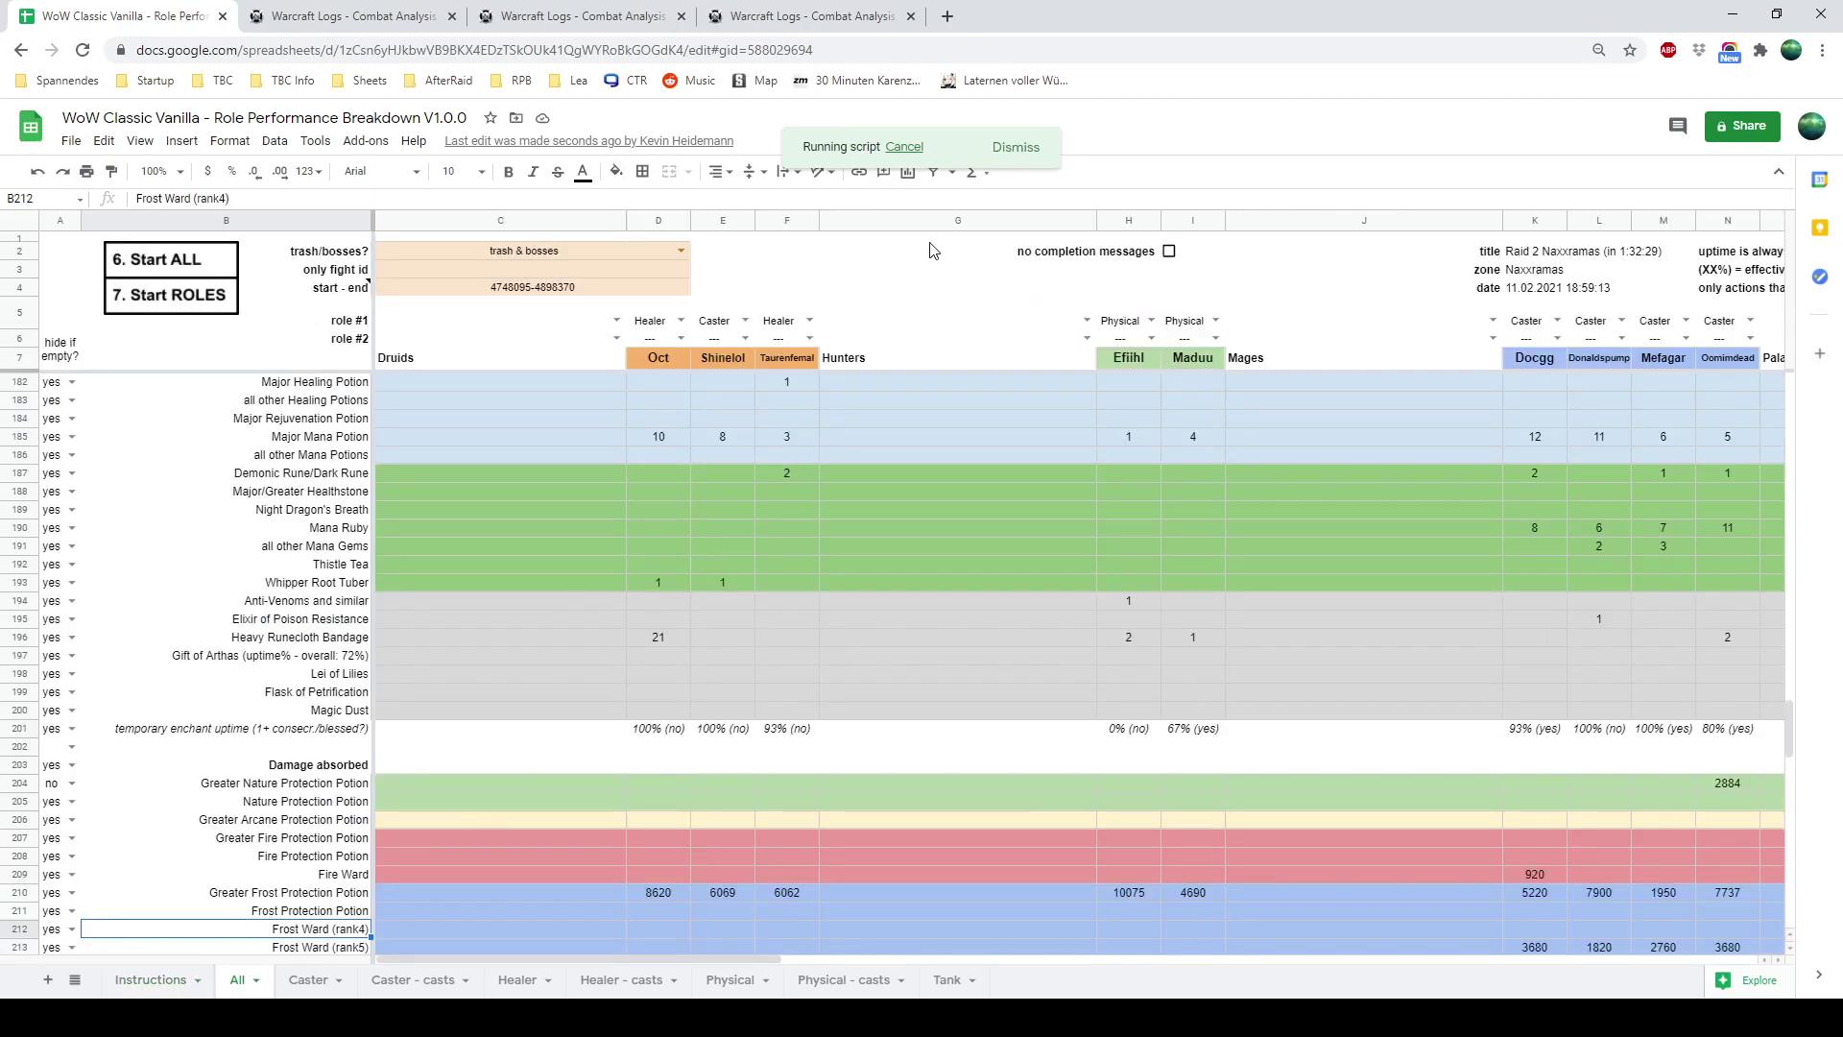
left_click(831, 290)
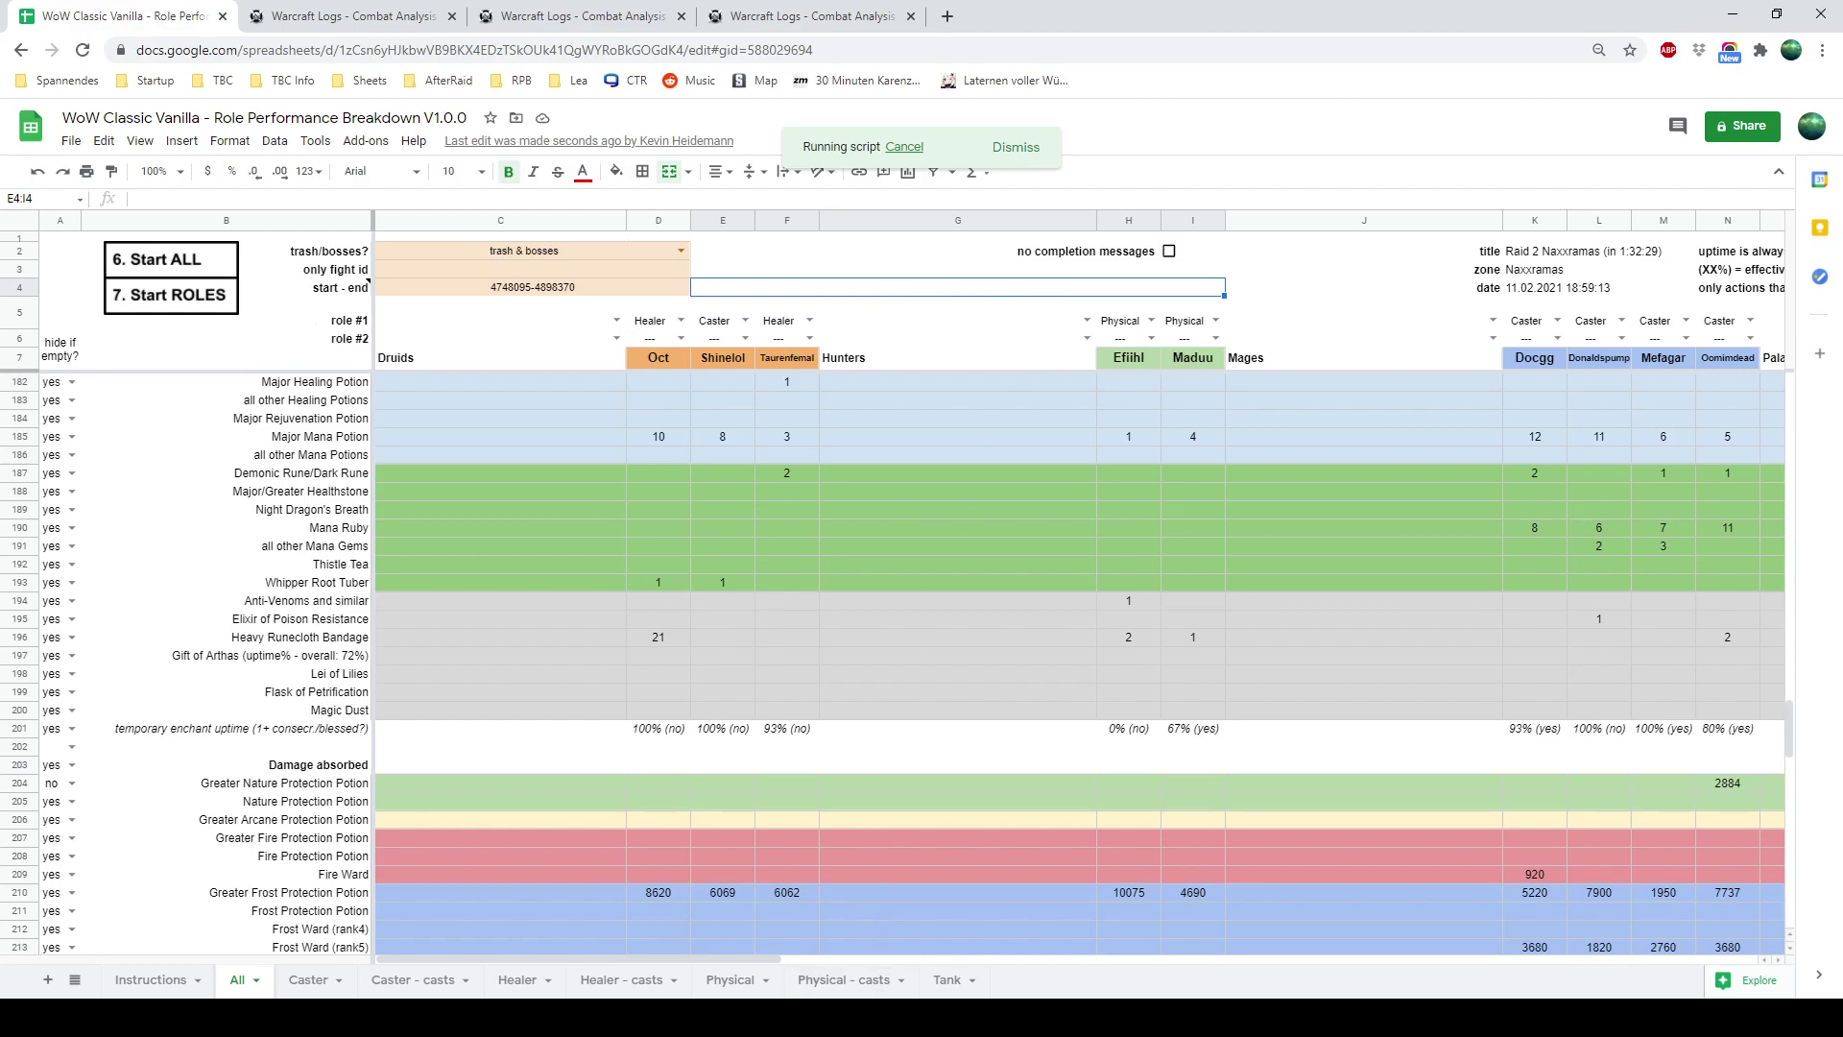
scroll(800, 700, "up", 2)
scroll(803, 703, "up", 9)
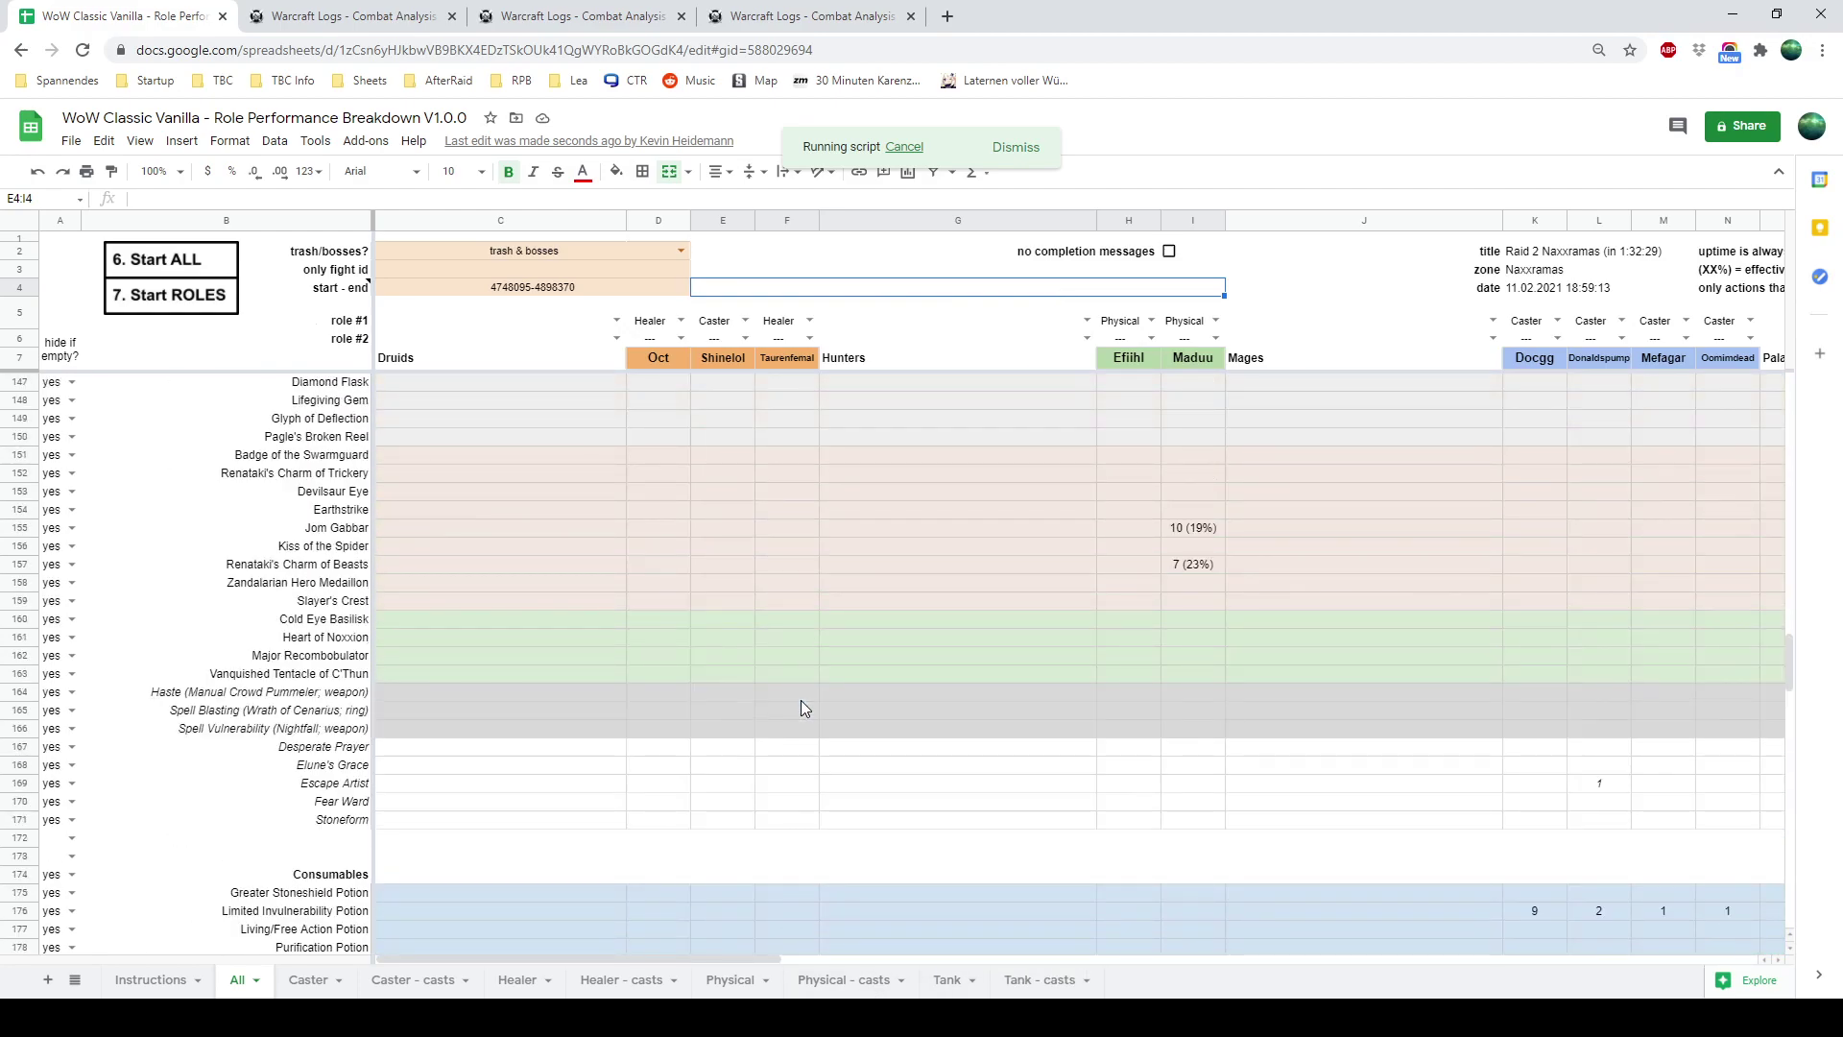
scroll(805, 709, "up", 15)
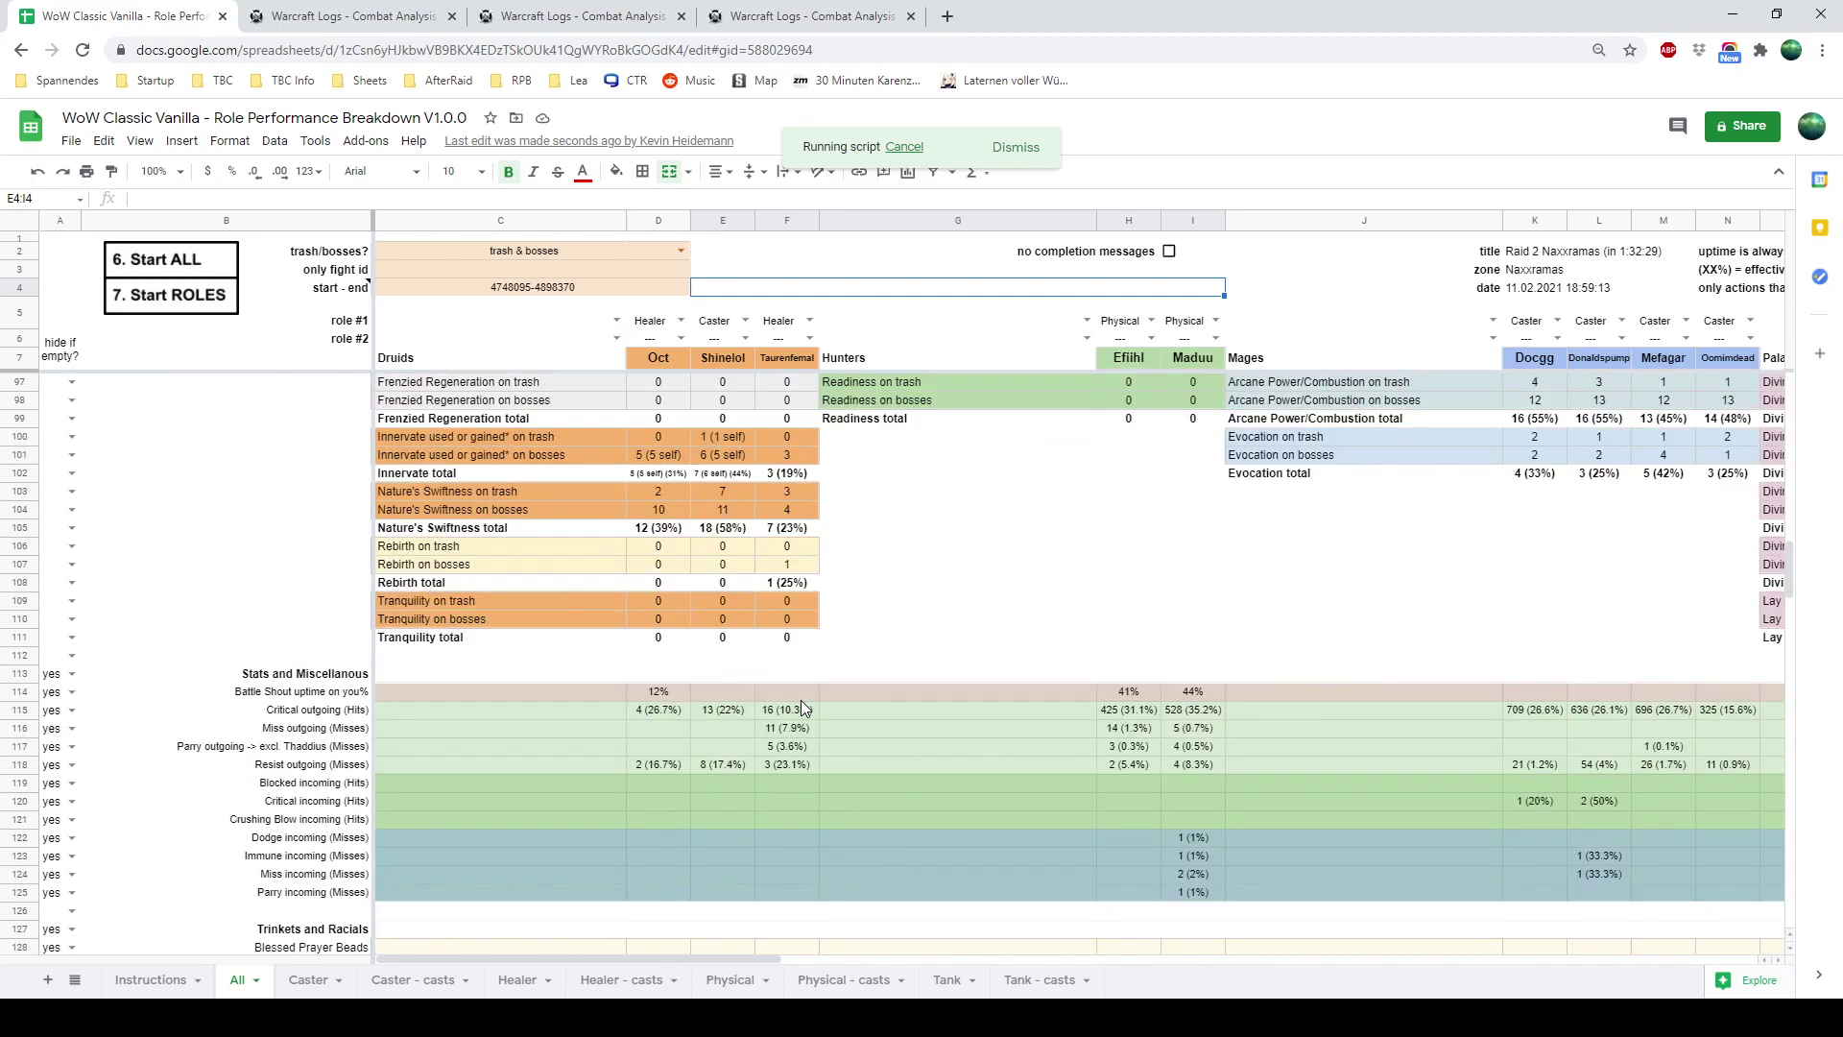
scroll(805, 708, "up", 14)
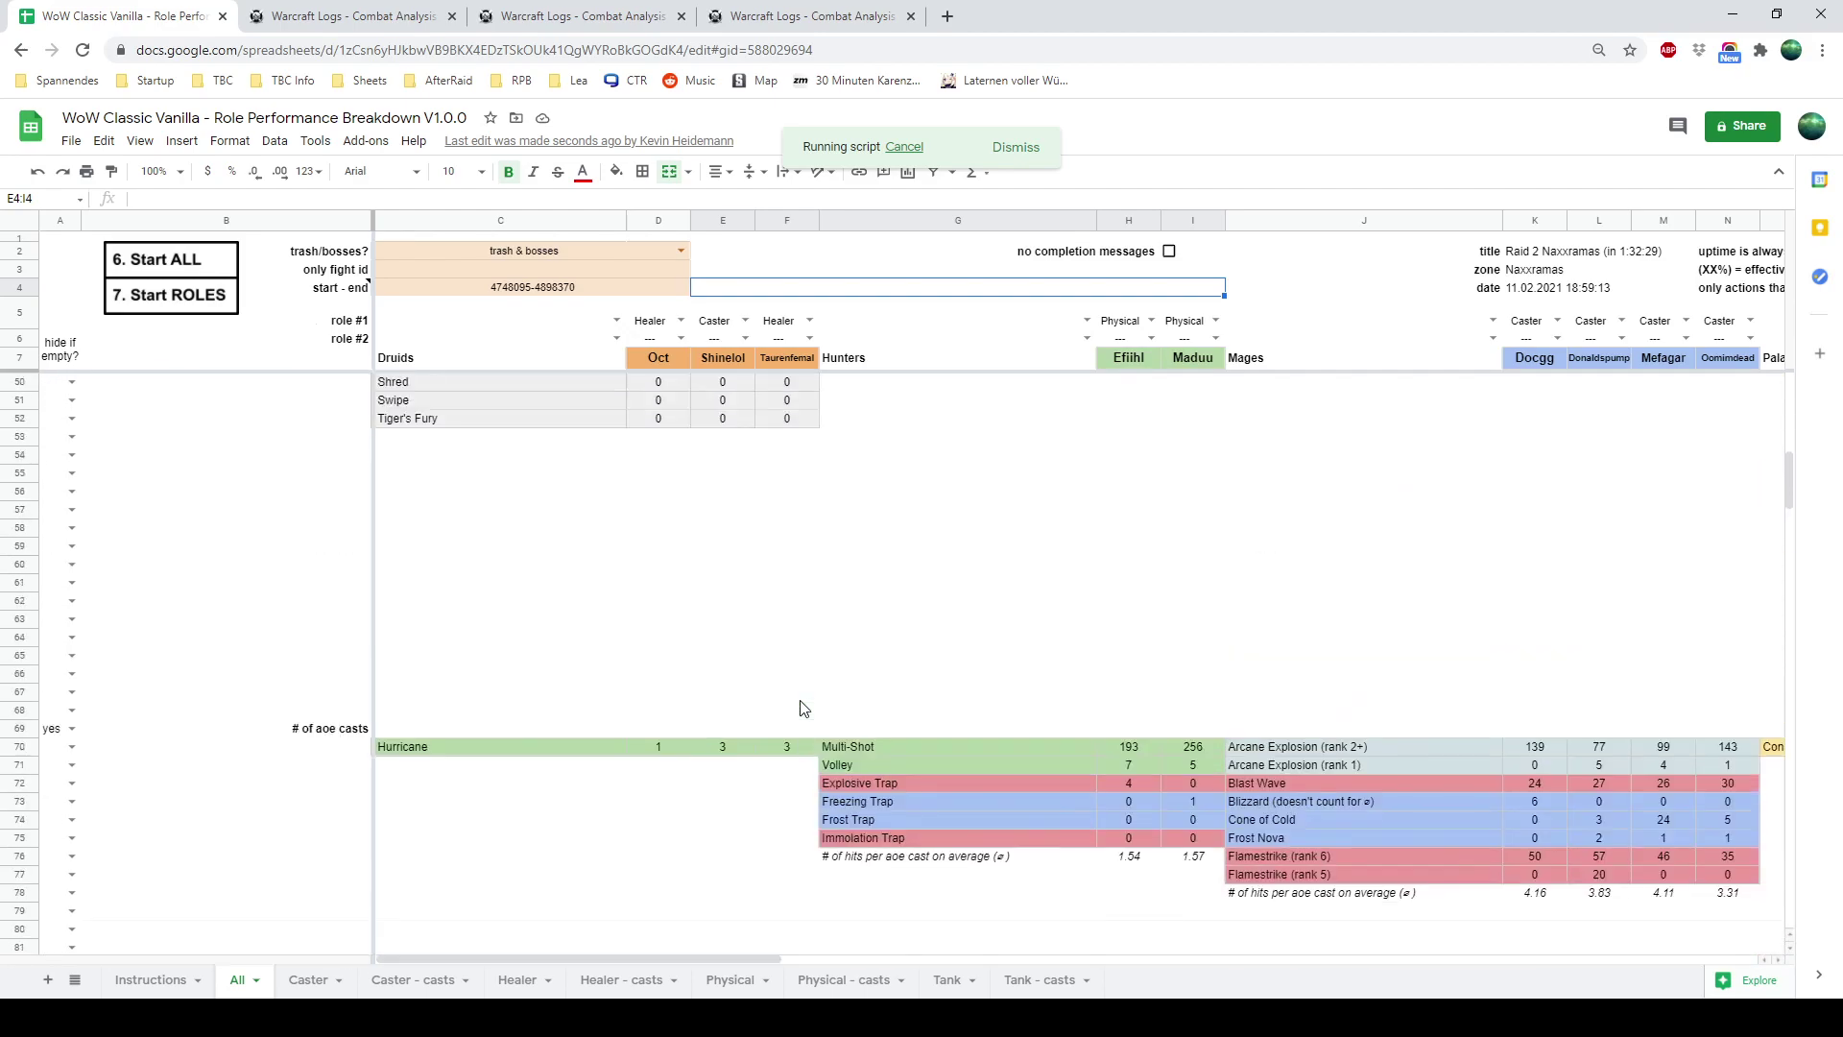
scroll(805, 708, "up", 13)
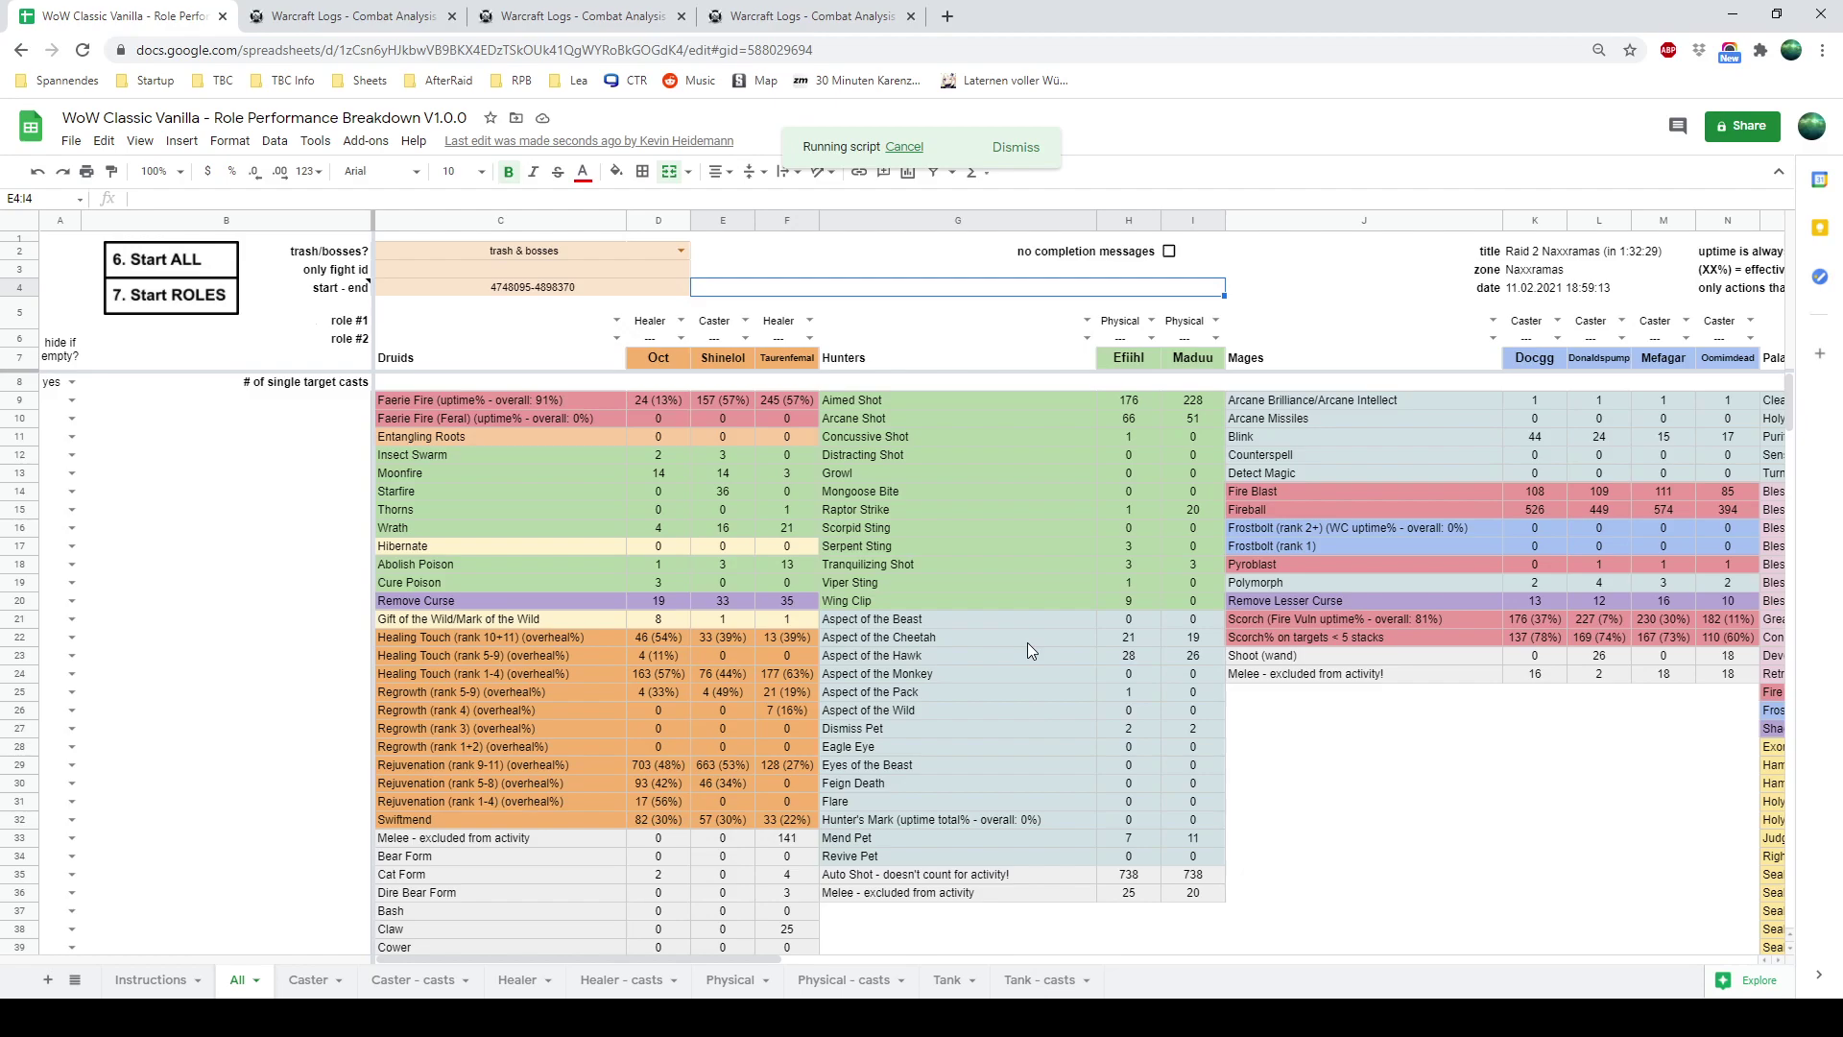
left_click(1020, 980)
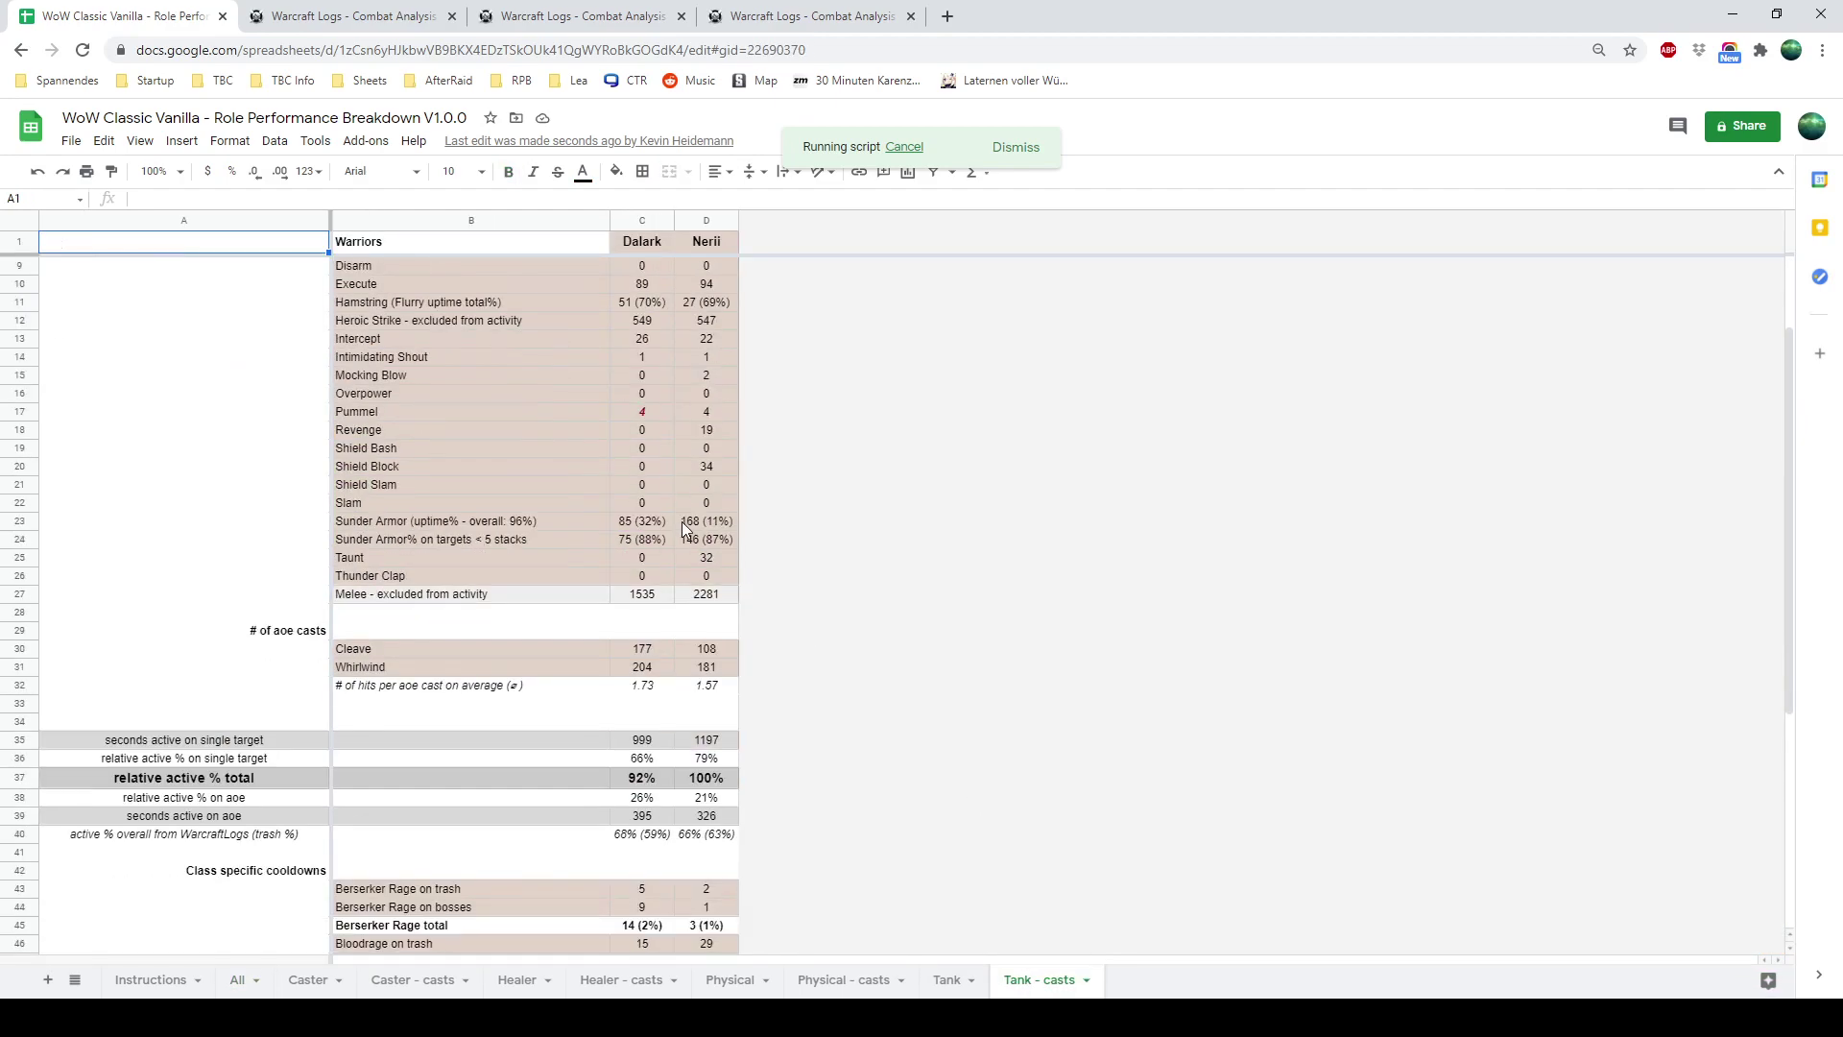
Open the Raid 2 Naxxramas spreadsheet from the All sheet's row 4 link, then switch to Discord
left_click(236, 979)
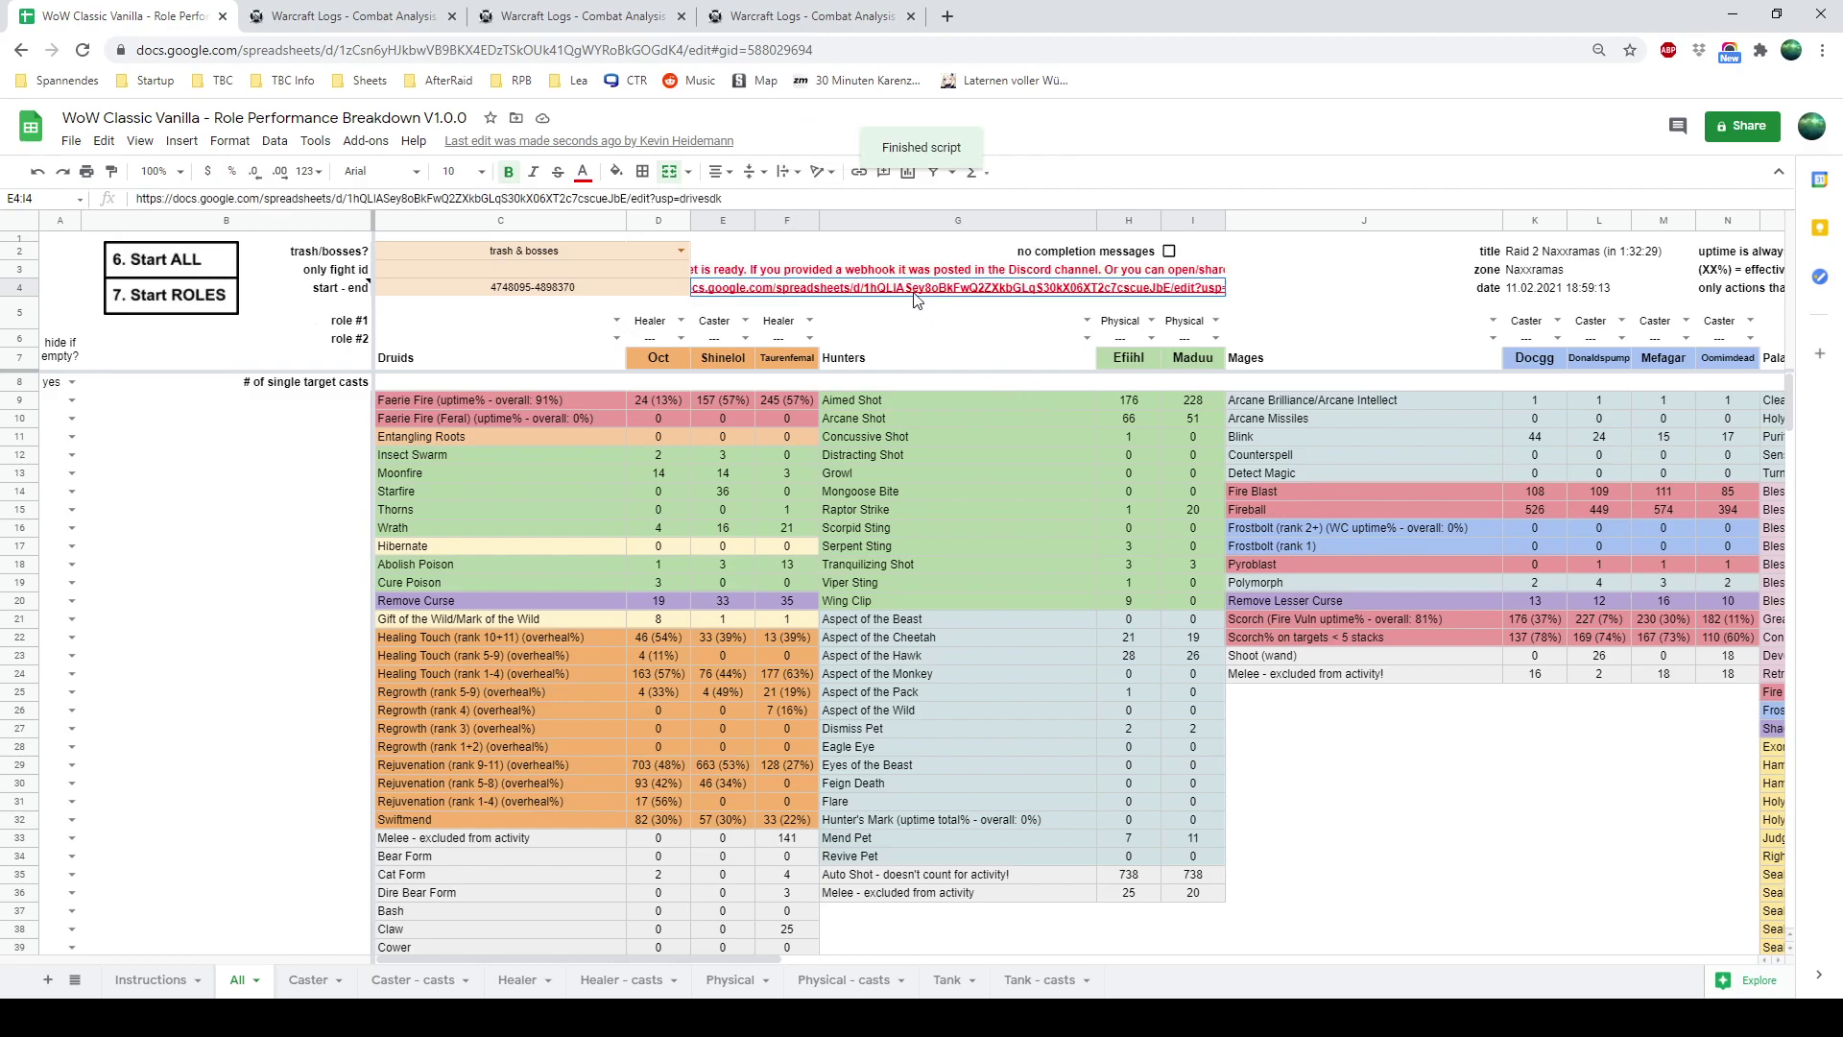
mouse_move(916, 290)
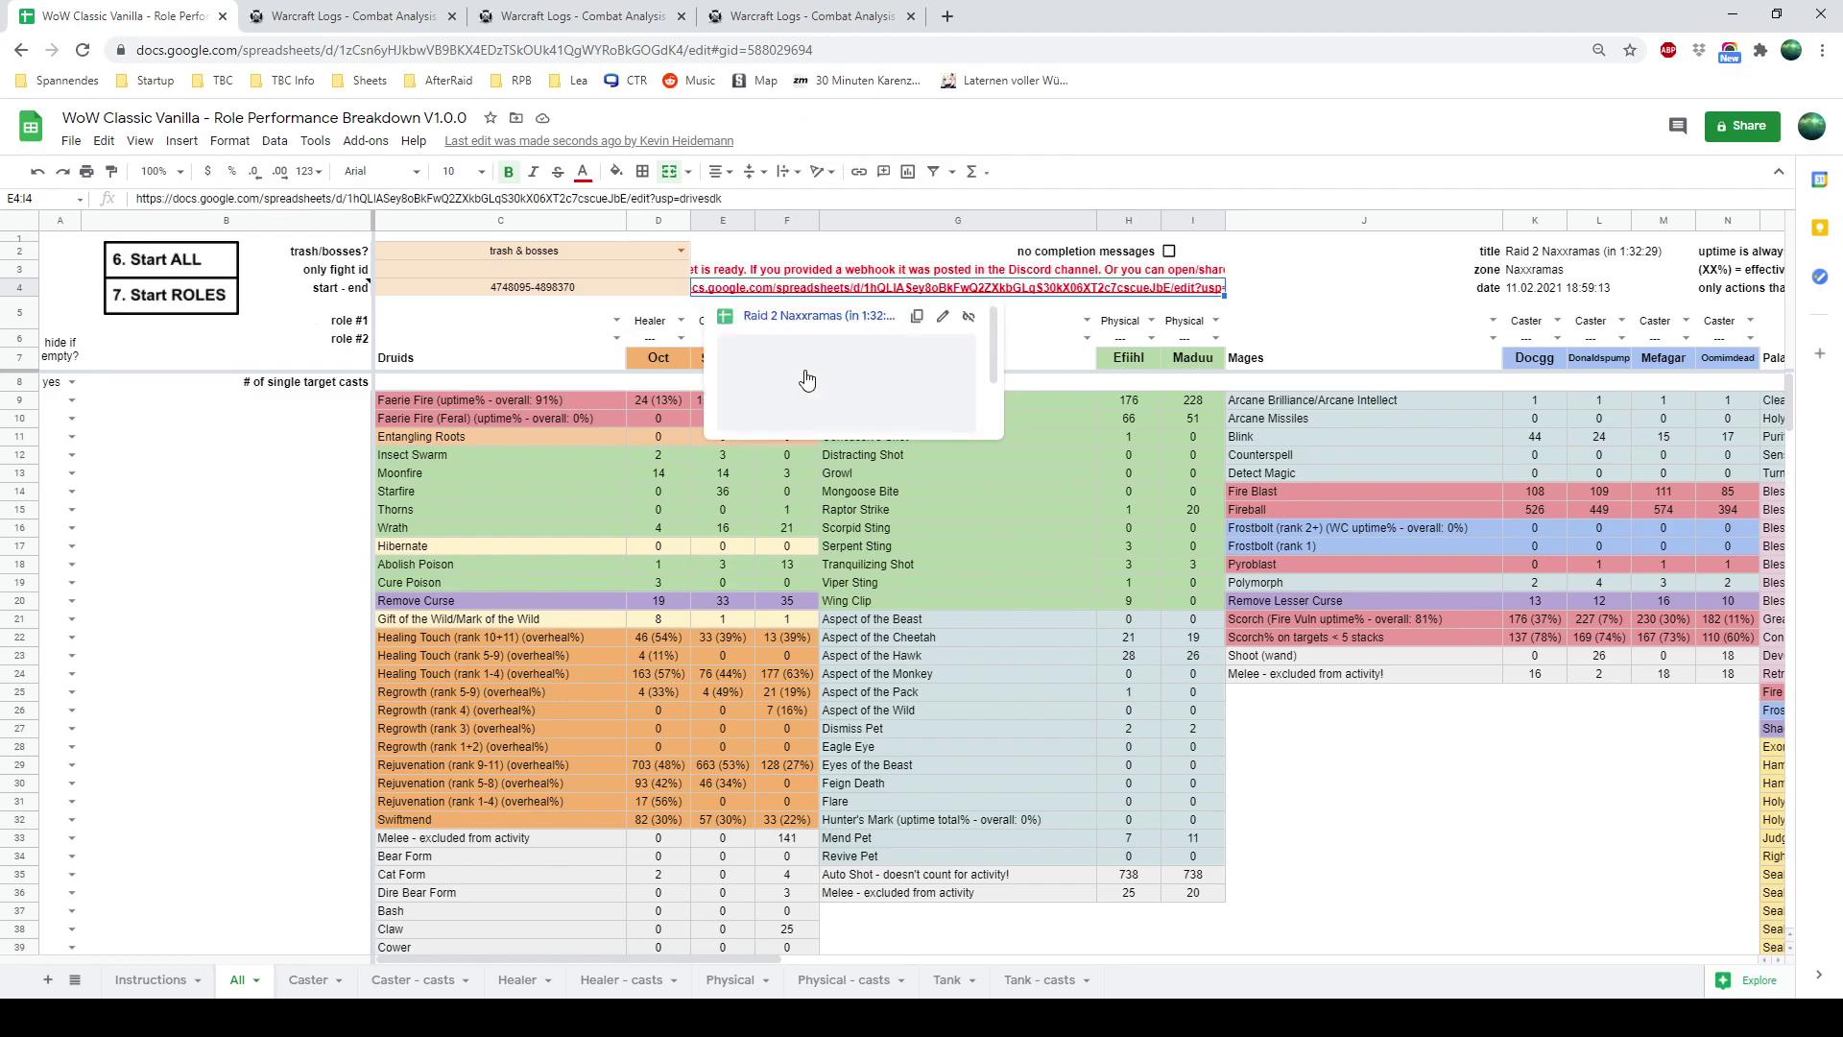
left_click(806, 317)
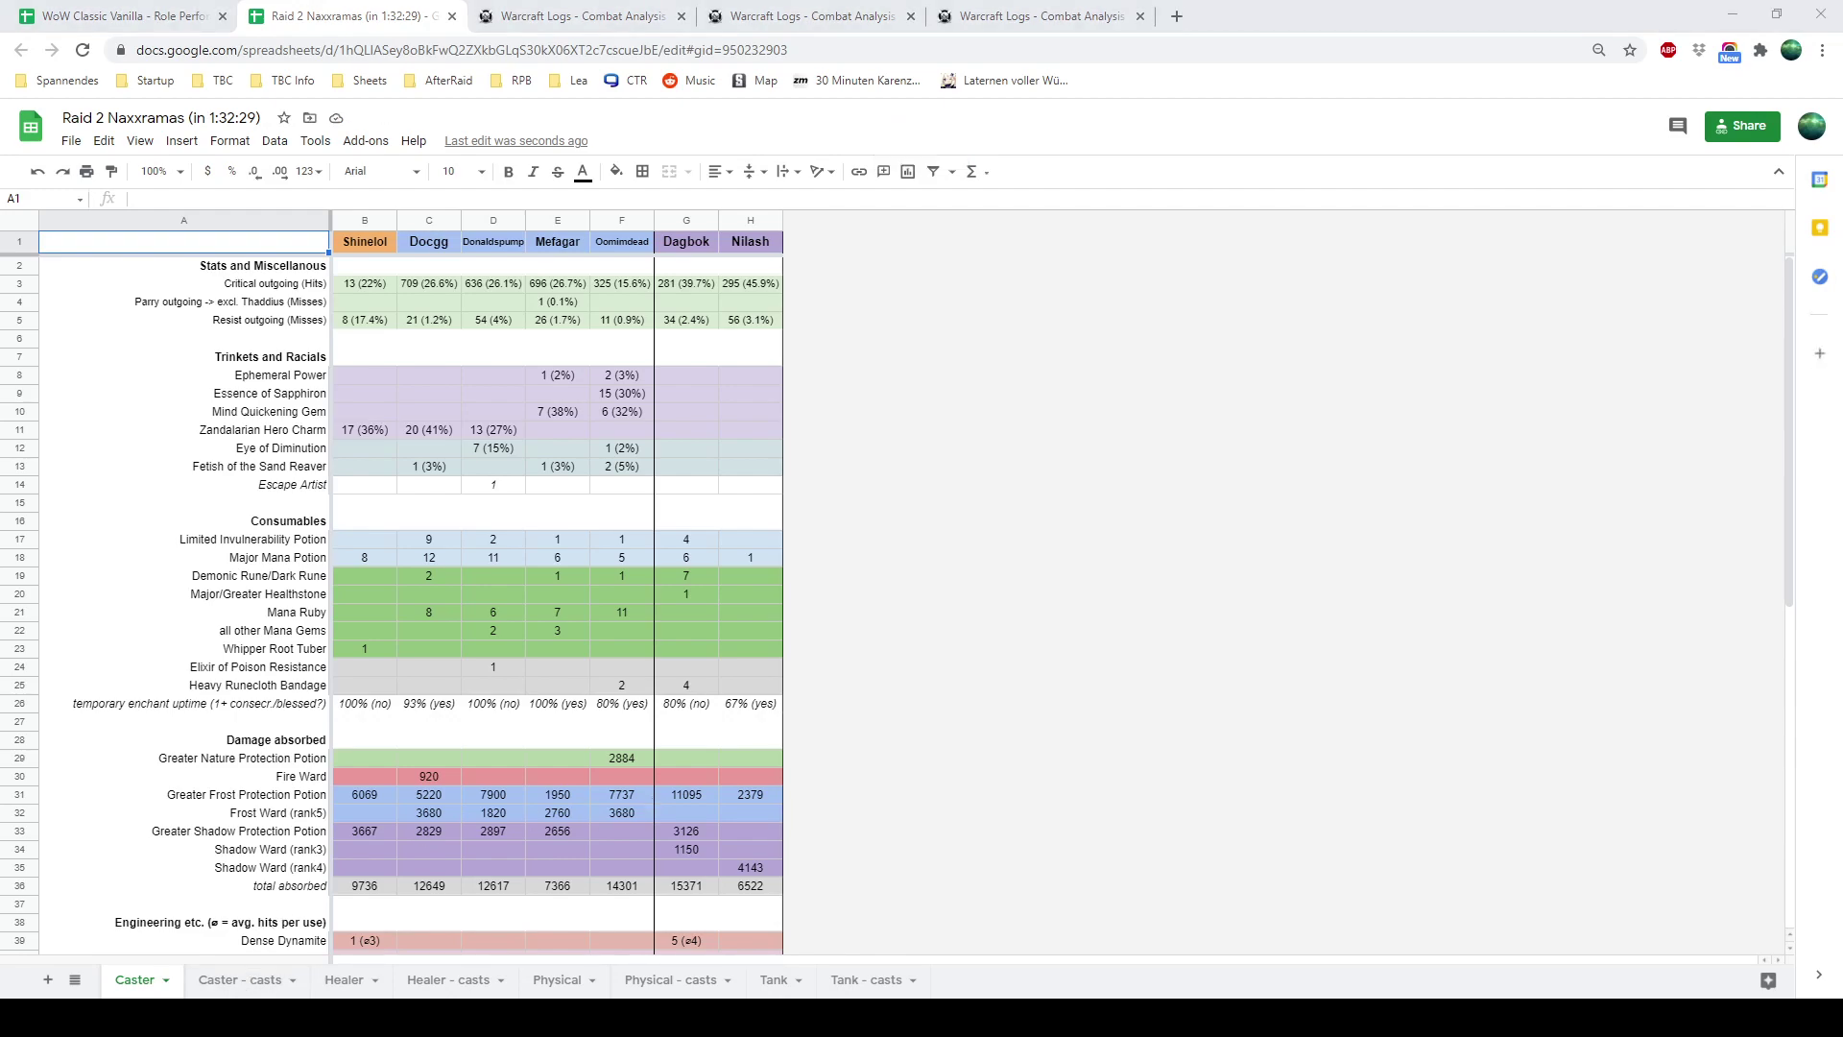
key("alt+Tab")
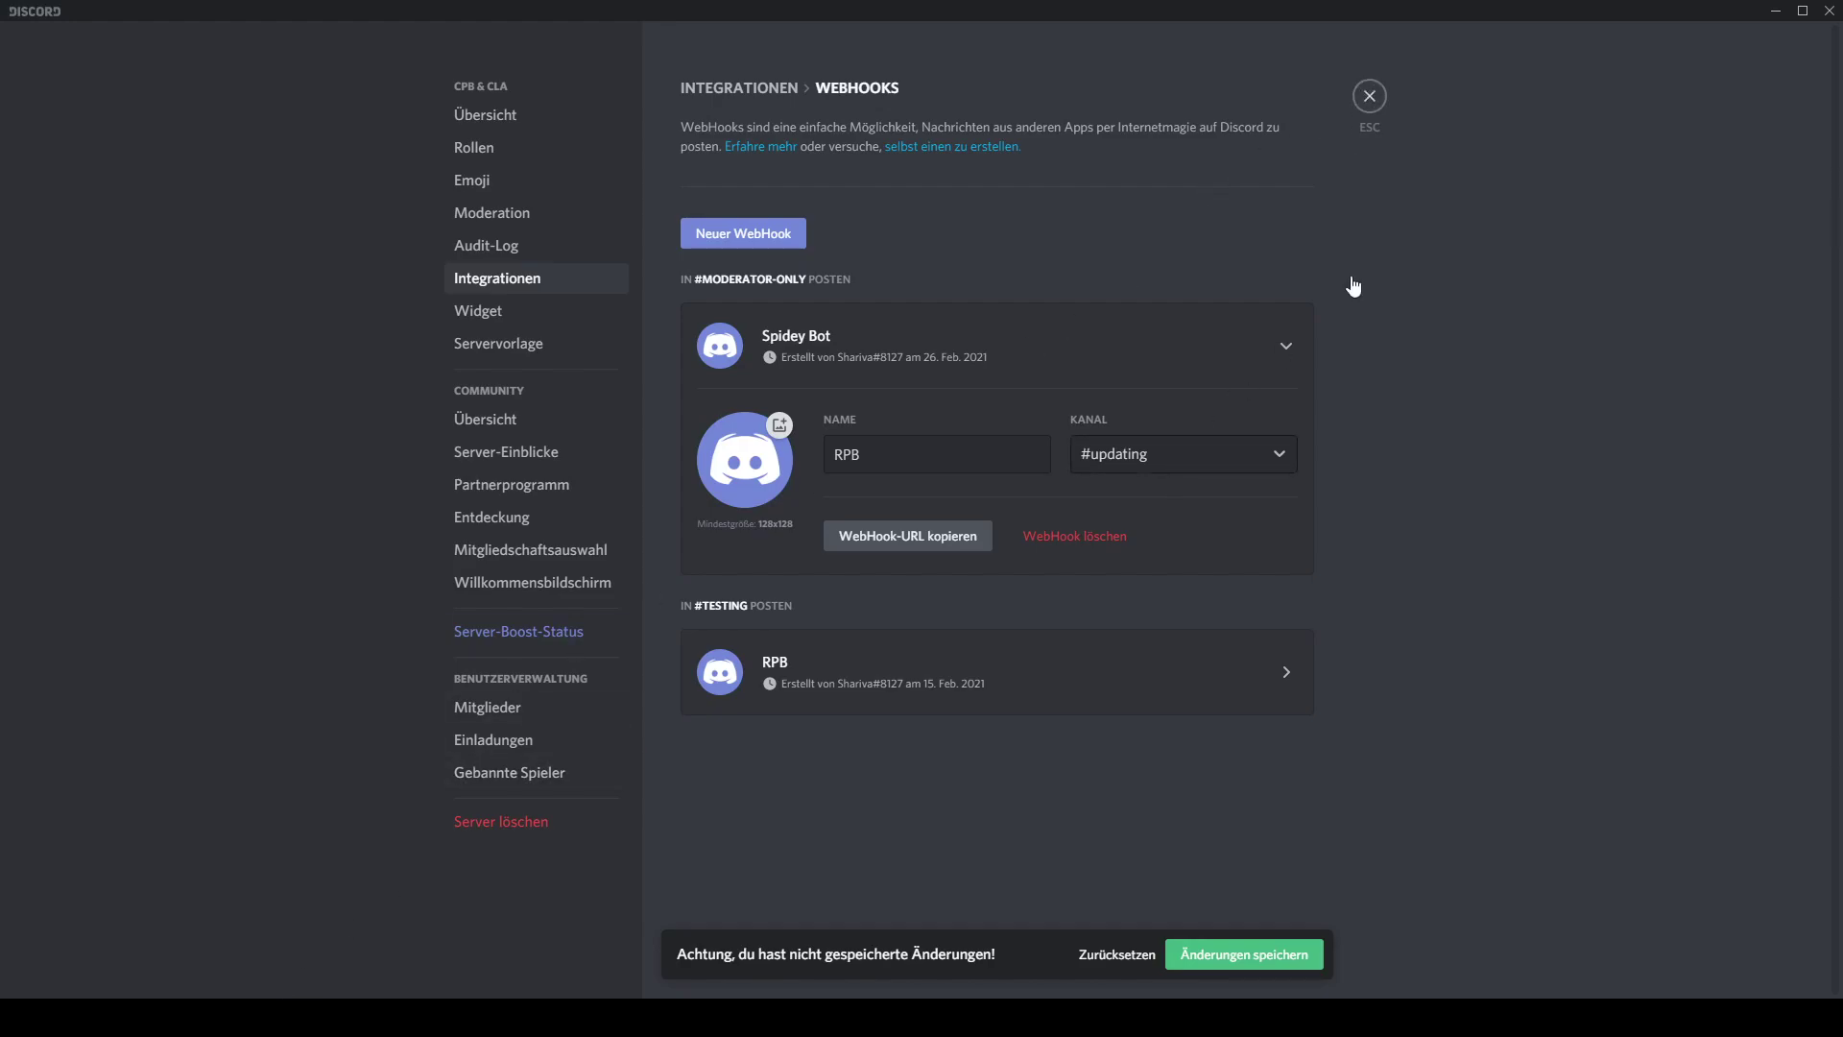
Save the webhook changes, leave server settings, and view the bot's post in #moderator-only
left_click(1362, 116)
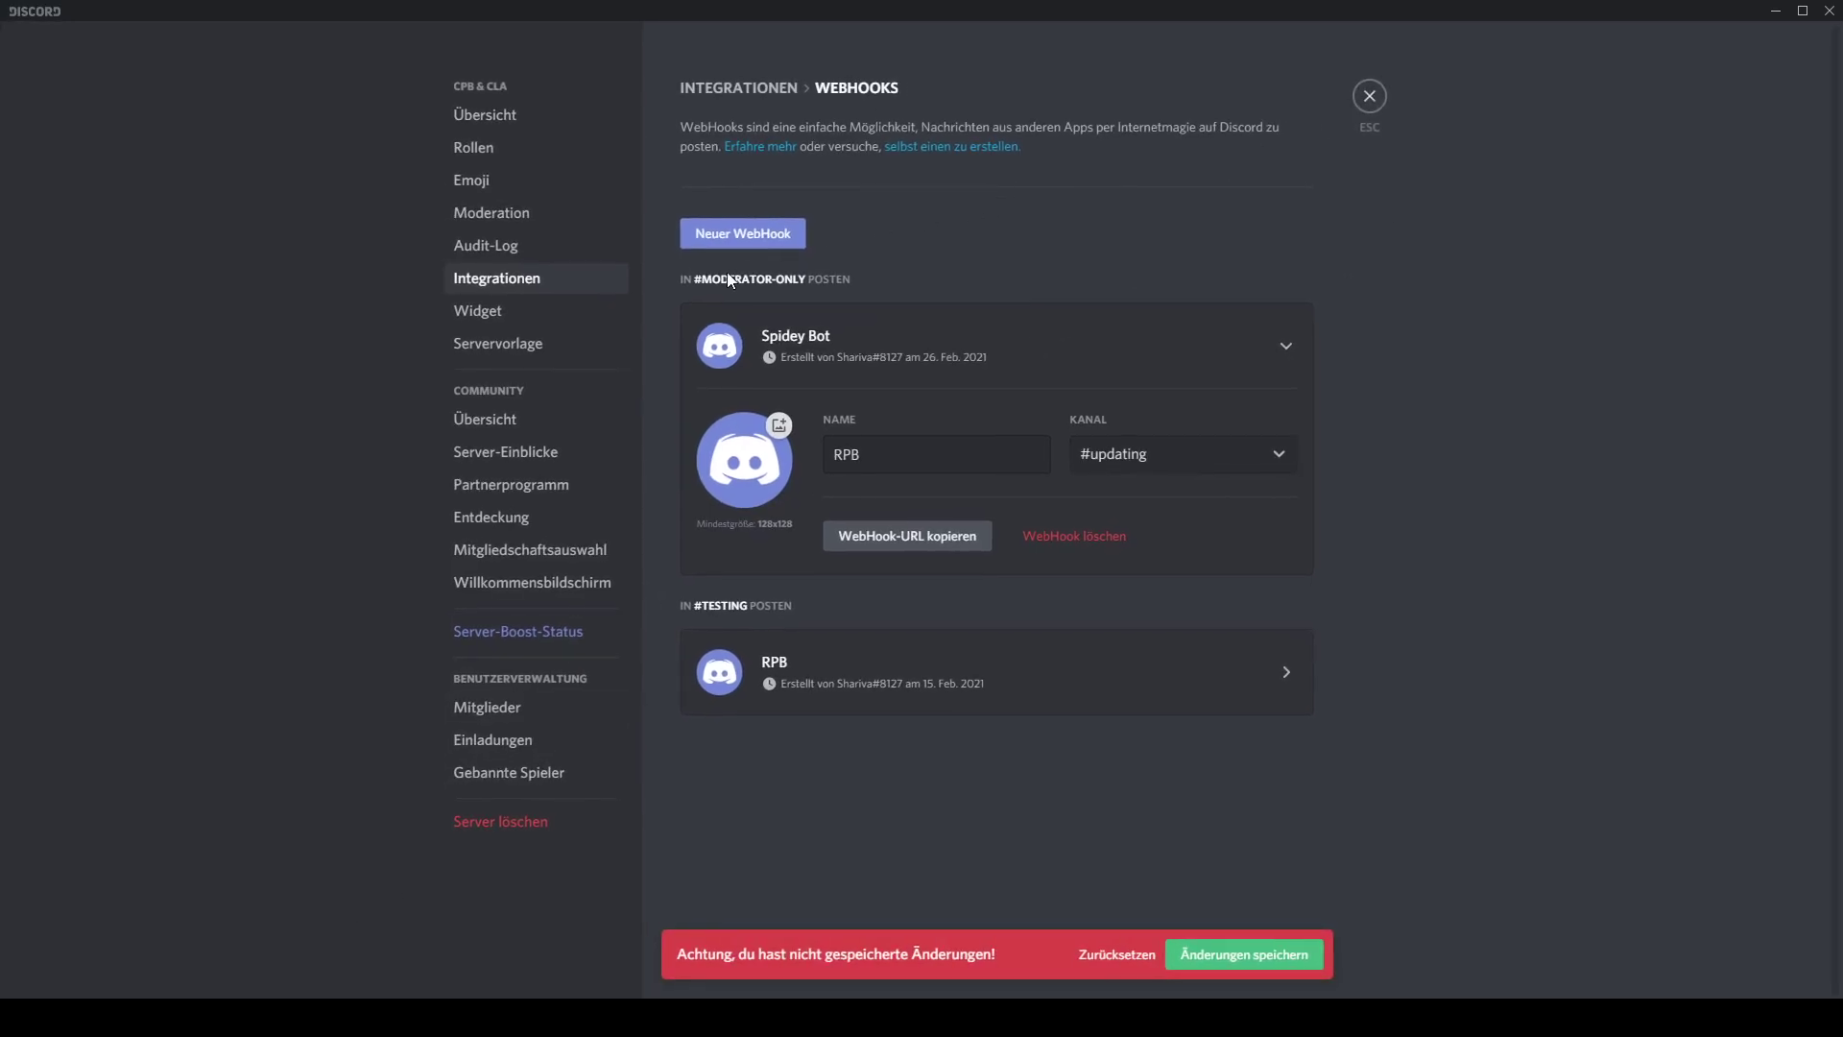
left_click(1264, 953)
left_click(1367, 96)
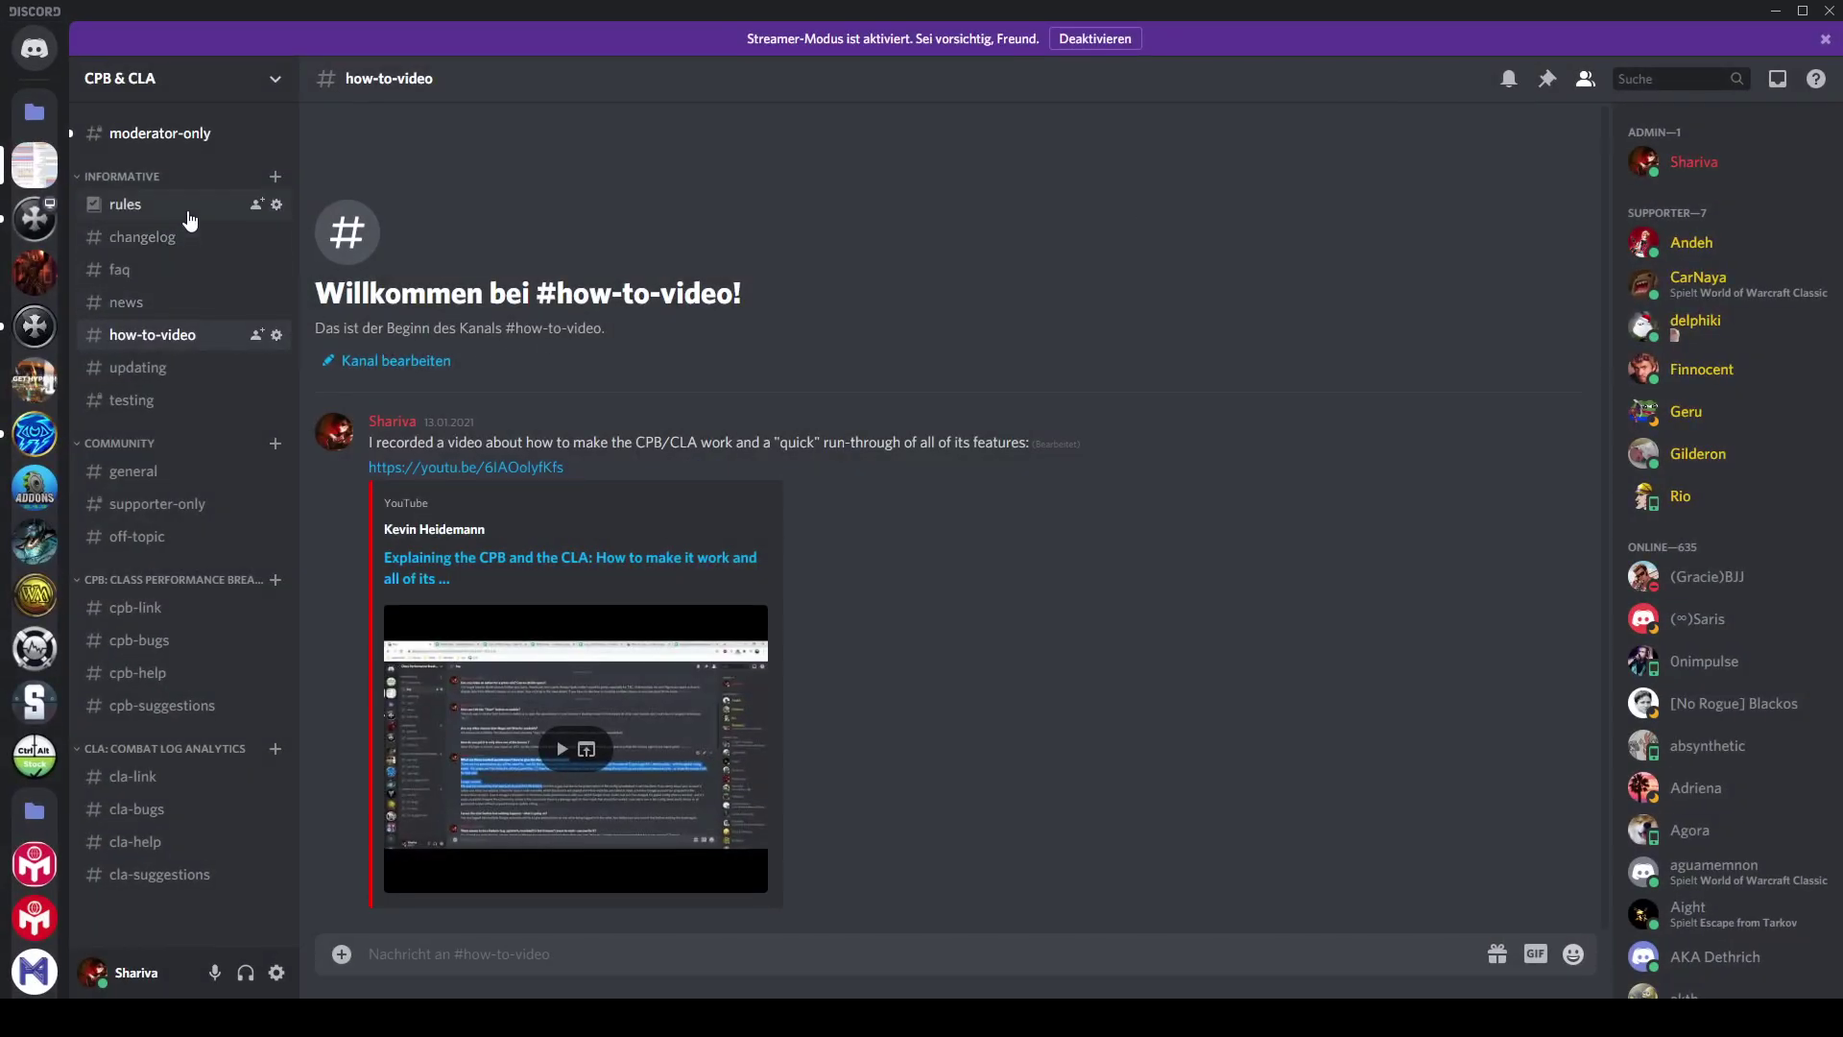
left_click(183, 134)
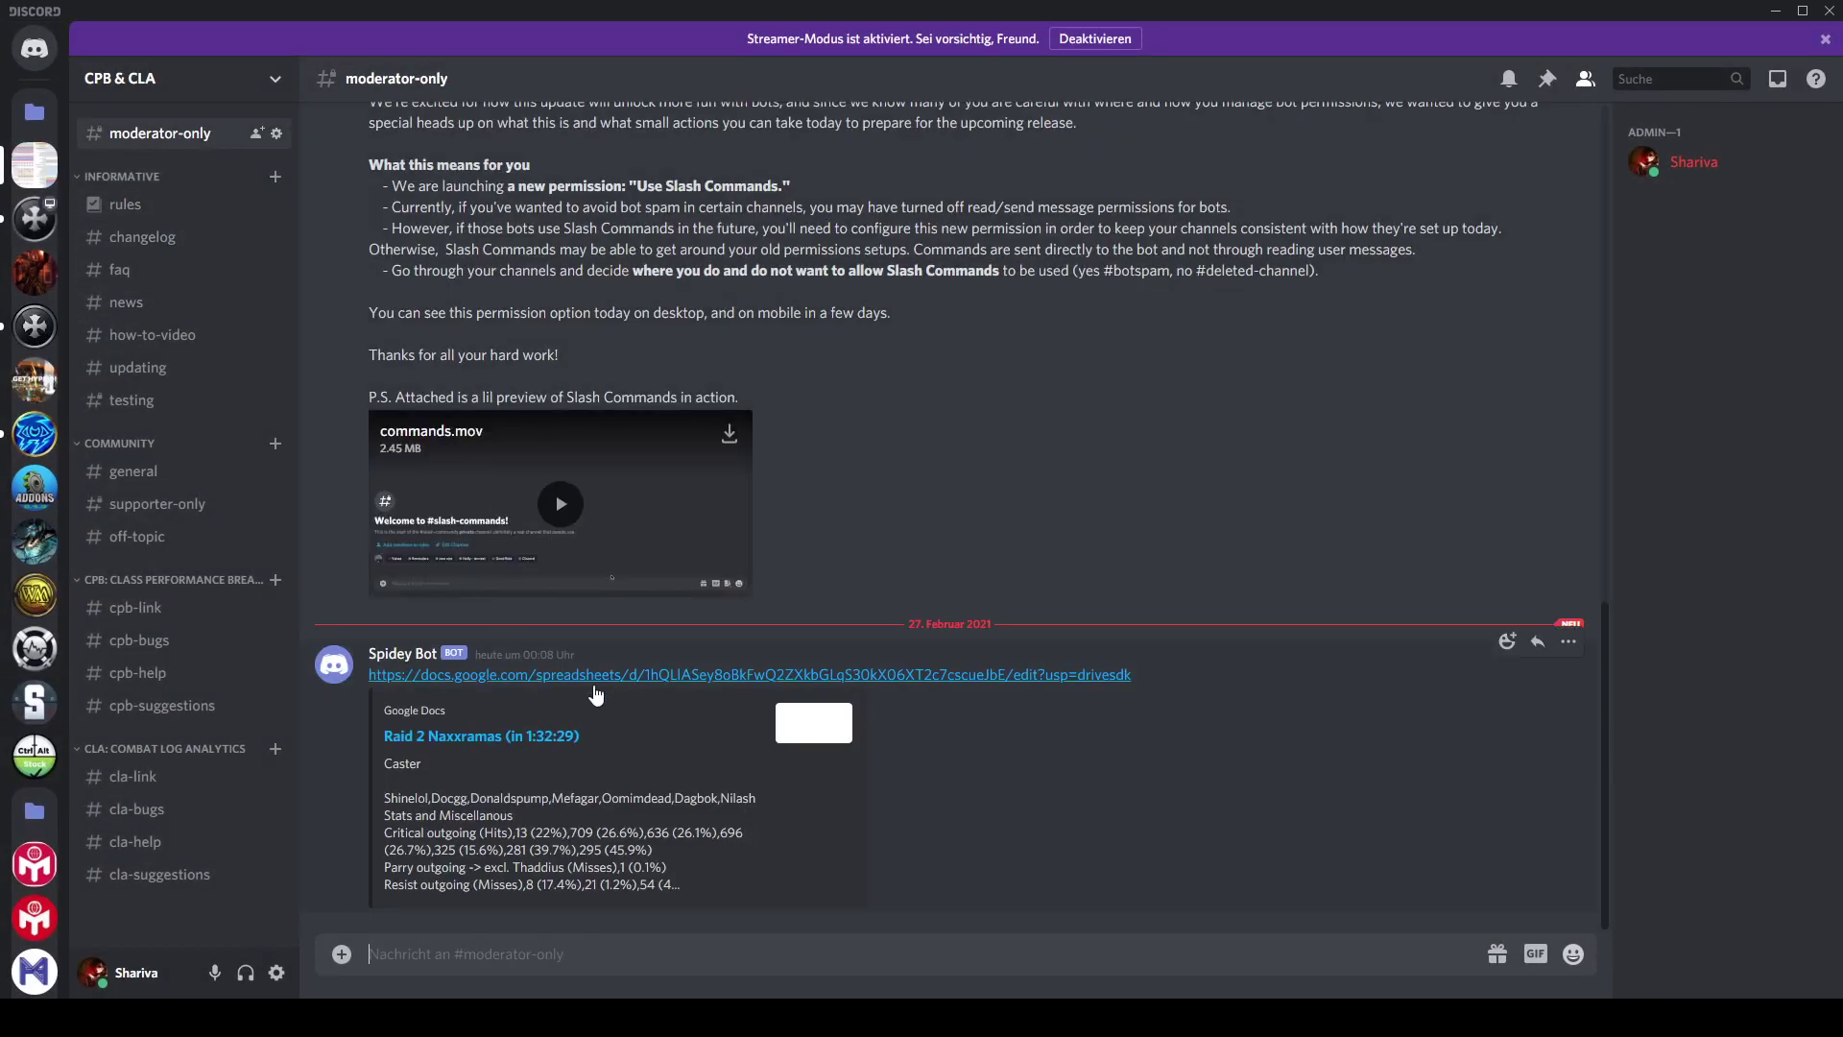